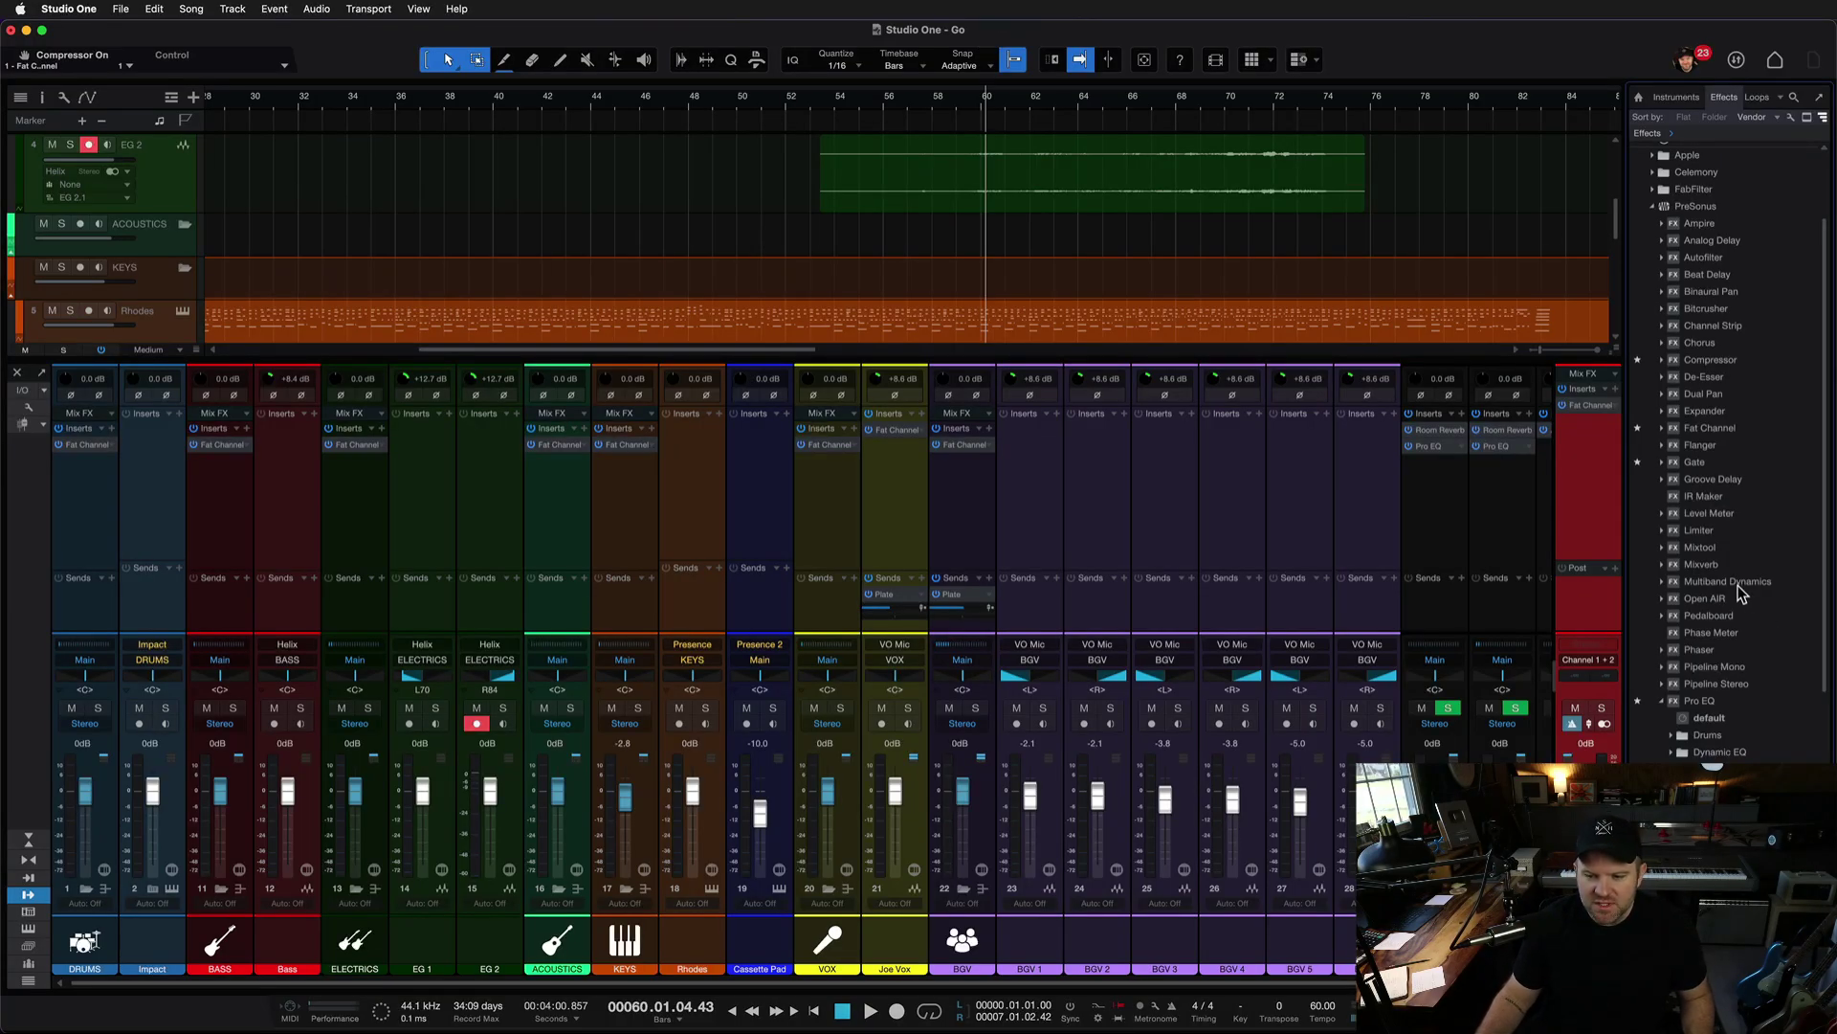
Step: Add Multiband Dynamics to the Main channel inserts, reposition its window, and select the high-mid band
{"action": "left_click_drag", "start_coordinate": [1739, 593], "coordinate": [1584, 478]}
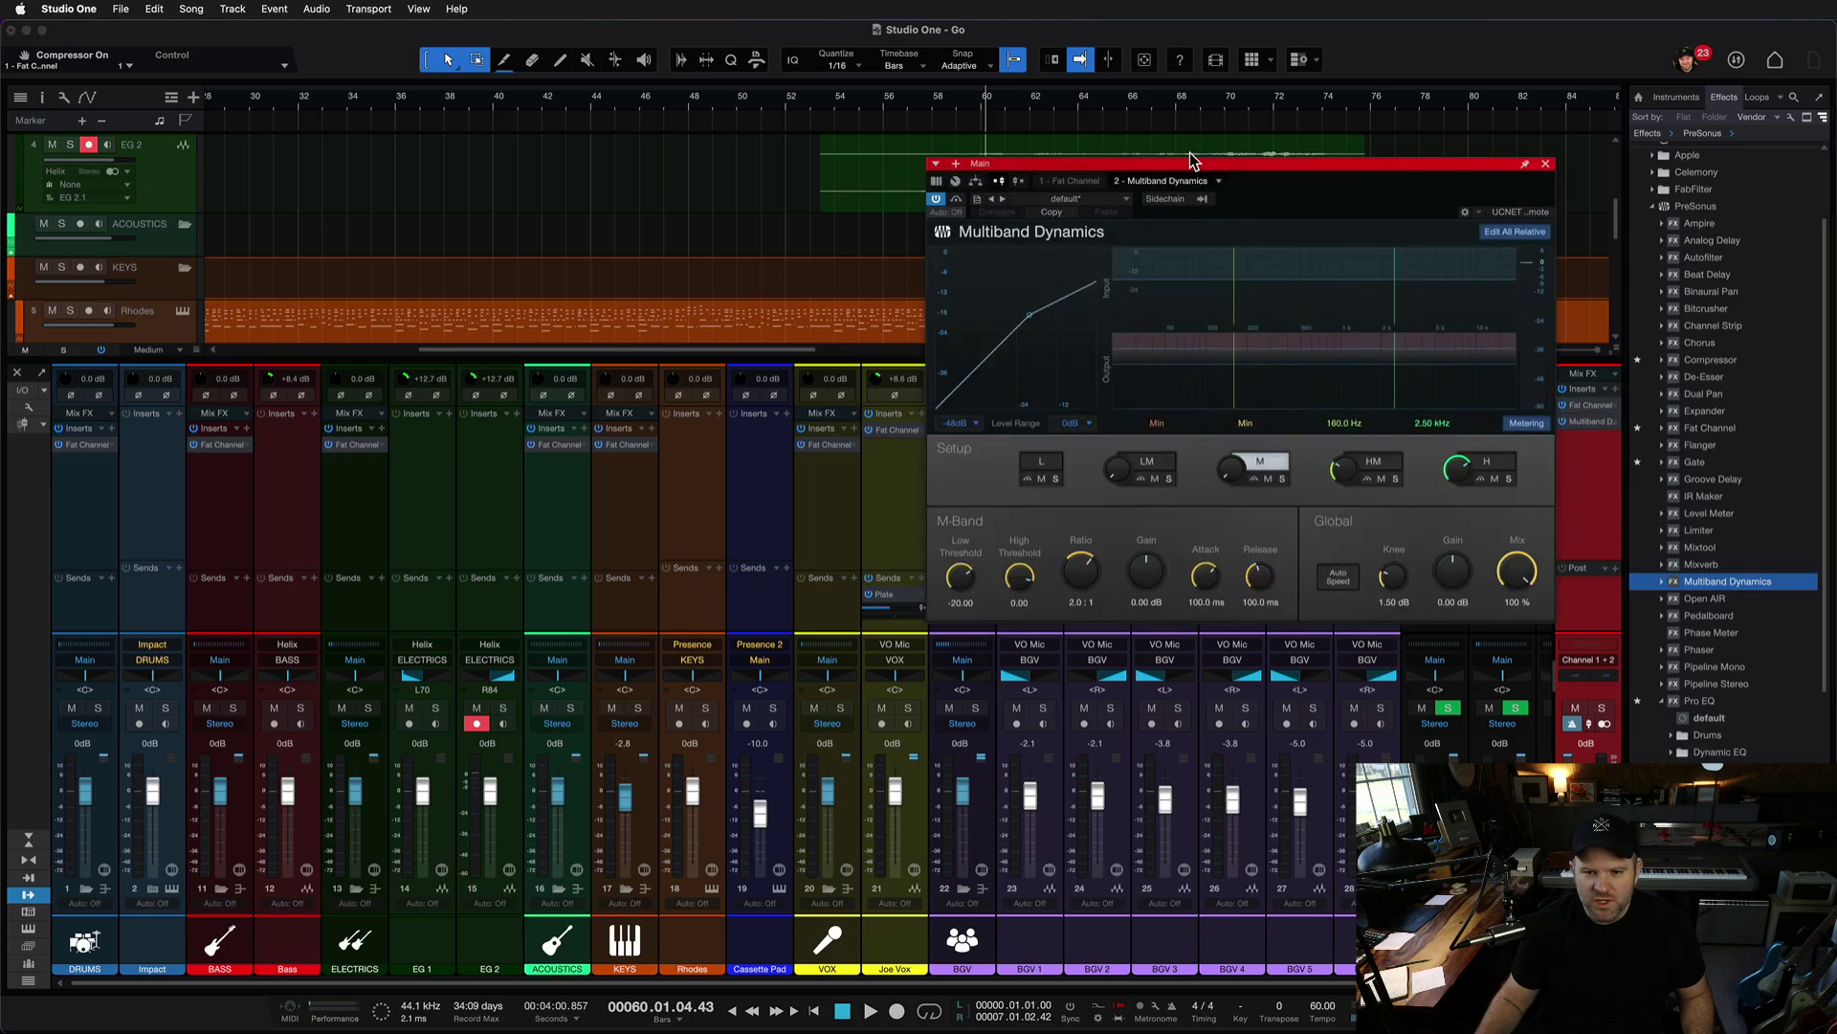
{"action": "left_click_drag", "start_coordinate": [1192, 160], "coordinate": [615, 127]}
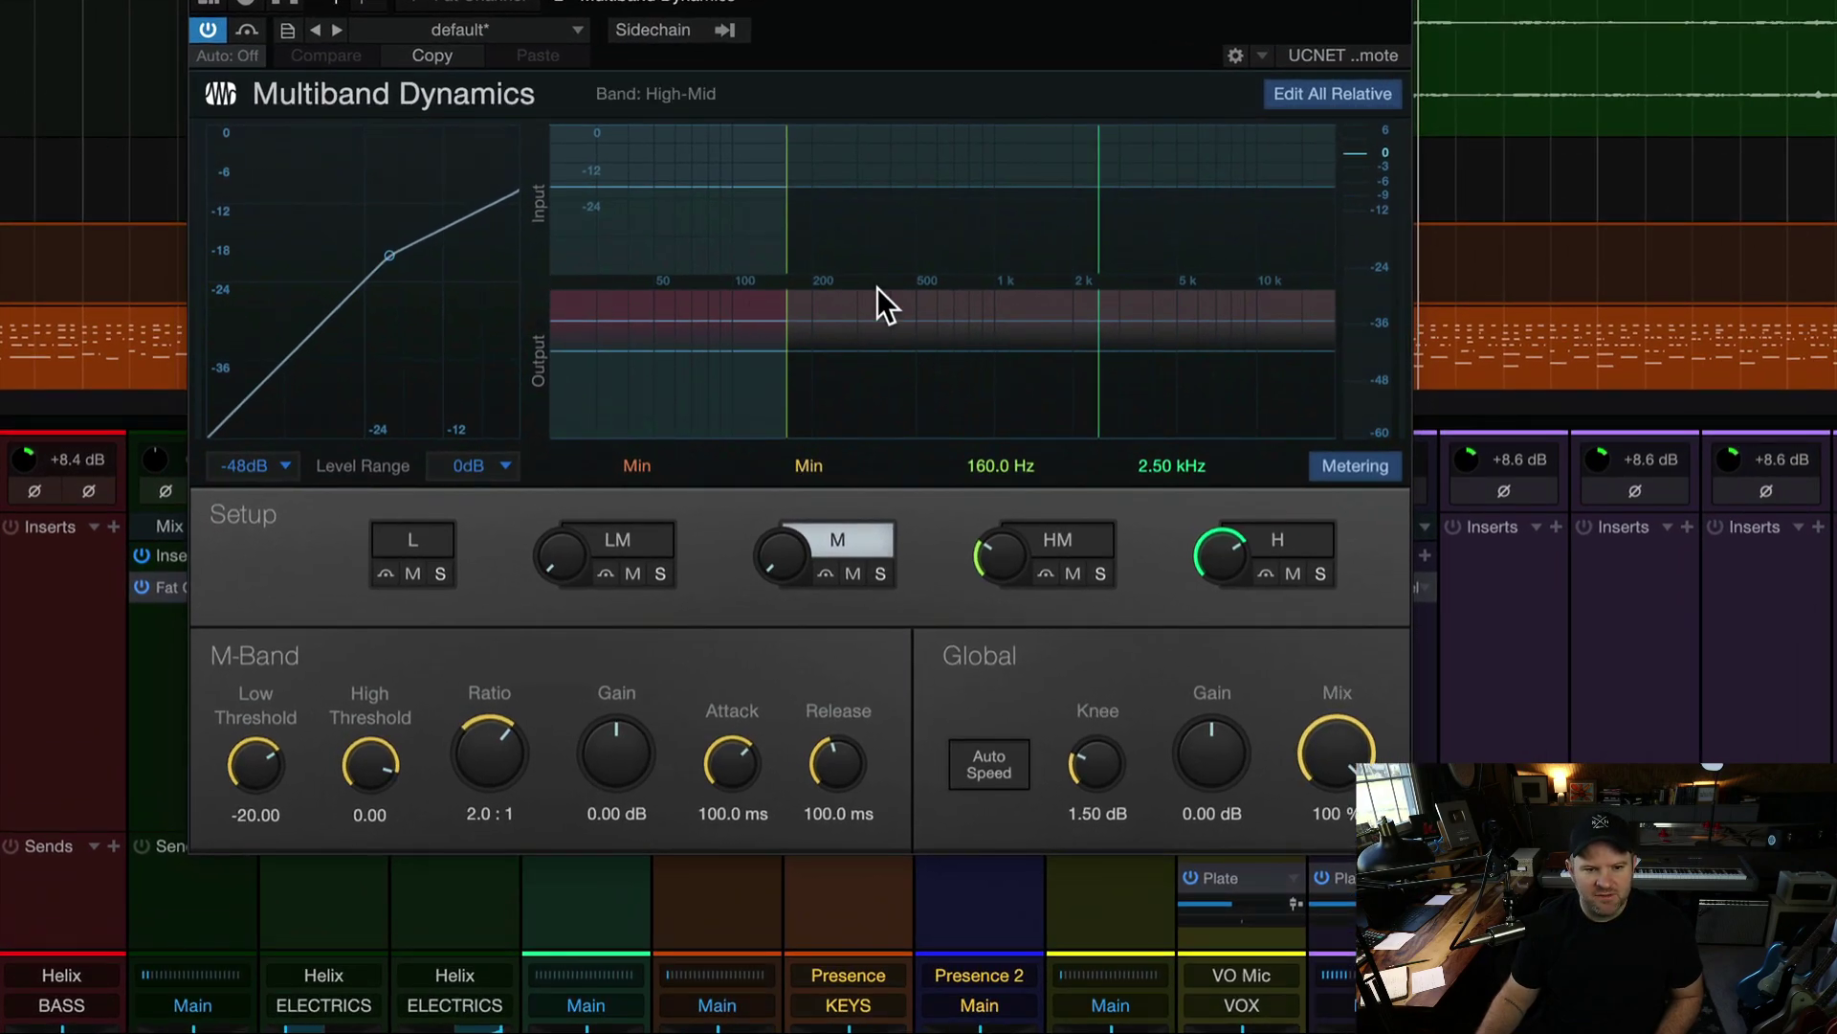
{"action": "left_click", "coordinate": [777, 327]}
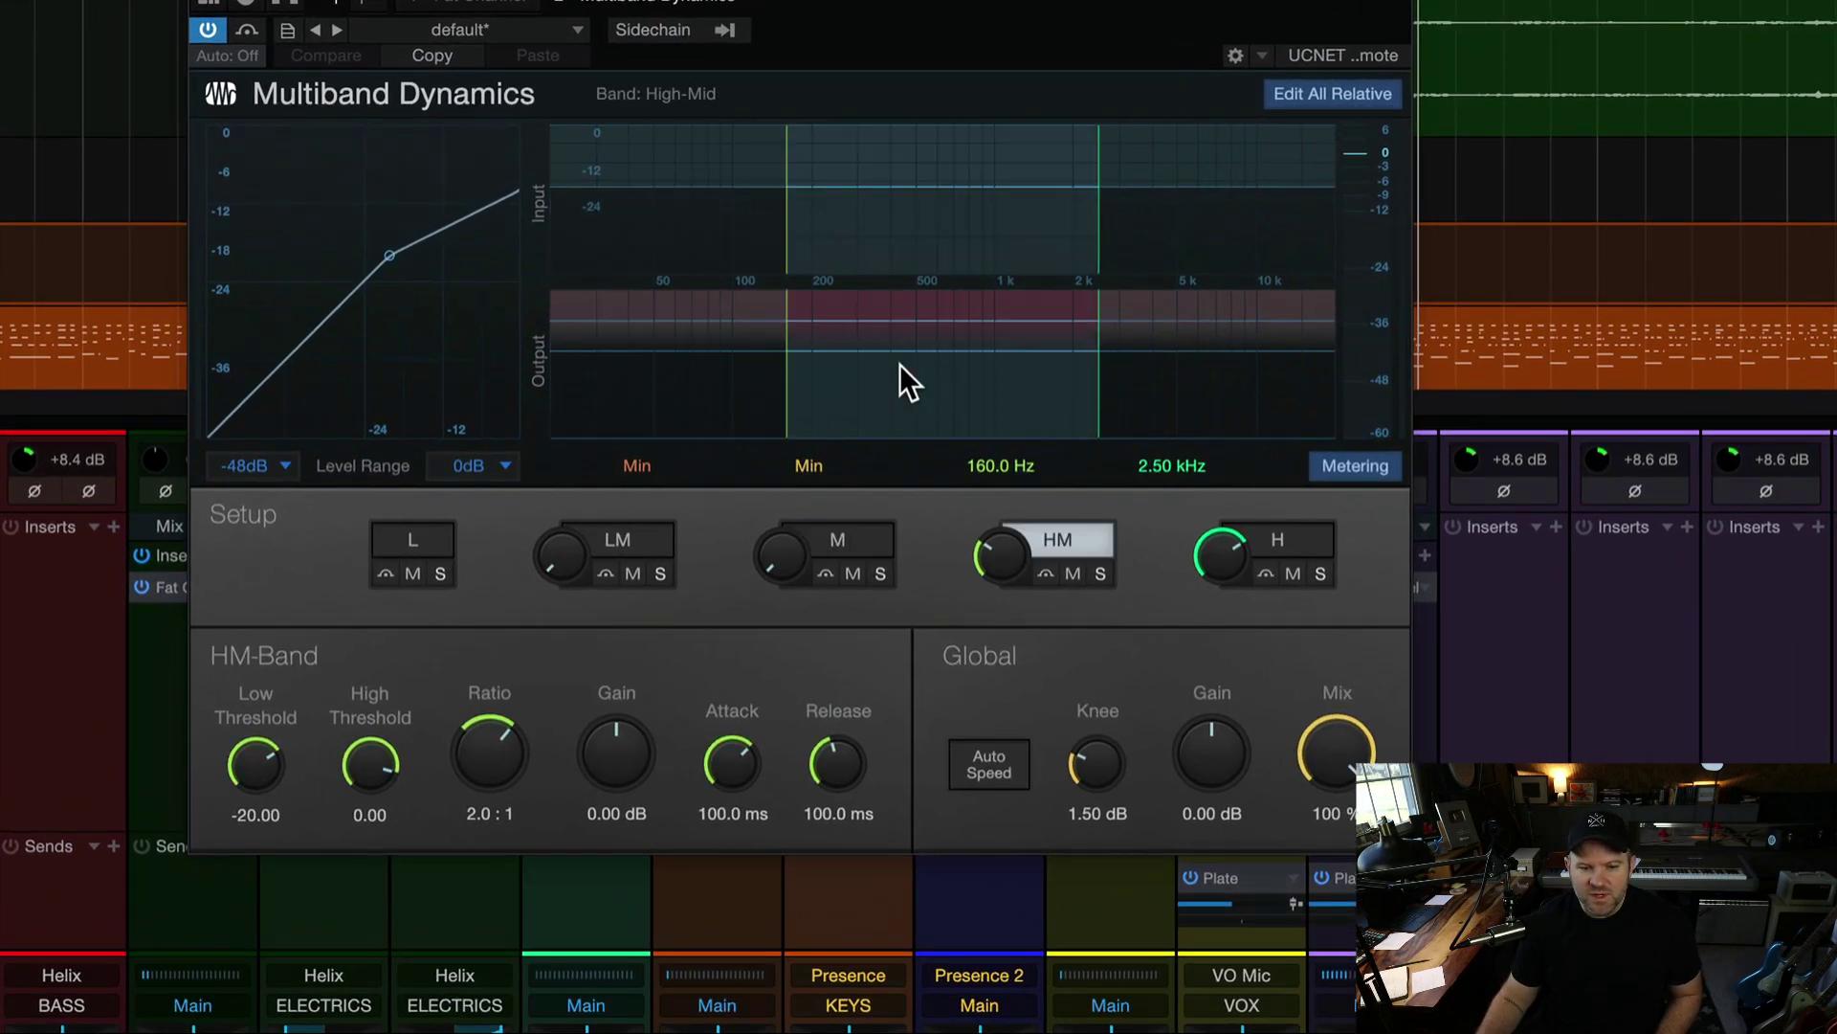
{"action": "left_click", "coordinate": [1263, 386]}
{"action": "left_click", "coordinate": [1009, 382]}
Step: Enable the low-mid and mid bands and return their crossovers to minimum, keeping the current preset
{"action": "left_click_drag", "start_coordinate": [561, 544], "coordinate": [596, 686]}
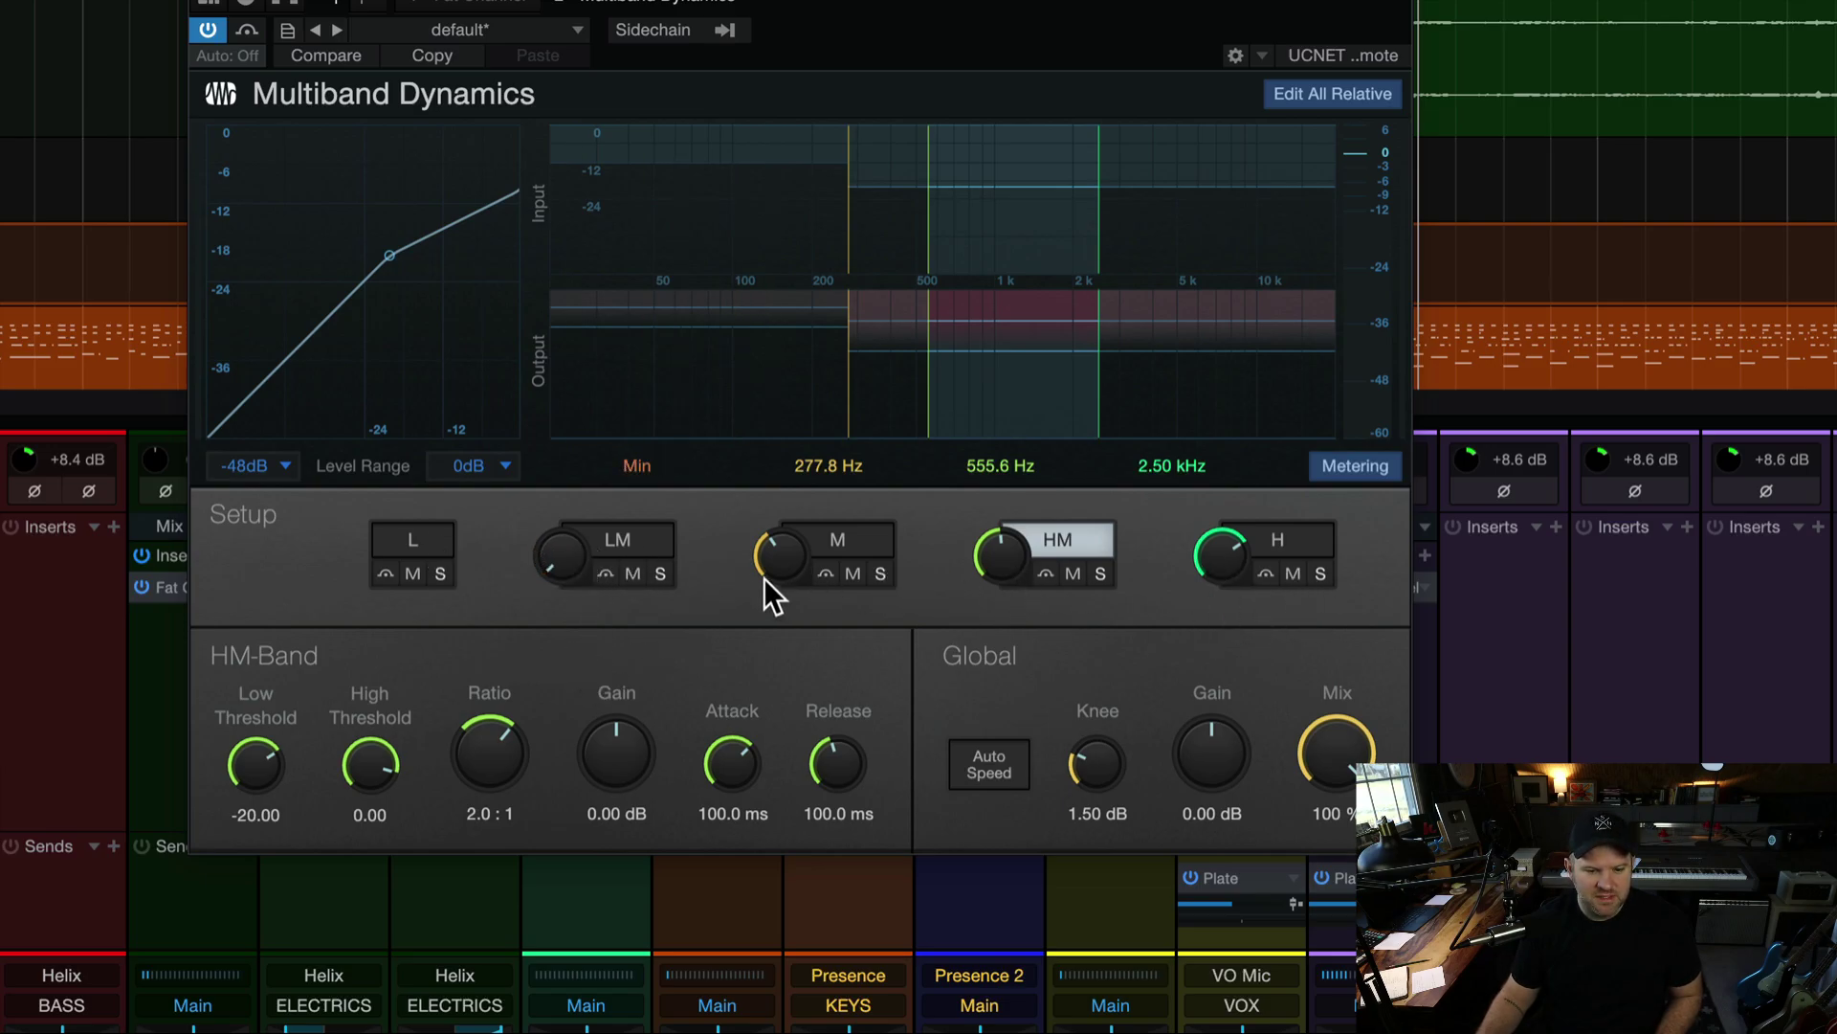
{"action": "left_click_drag", "start_coordinate": [759, 545], "coordinate": [844, 623]}
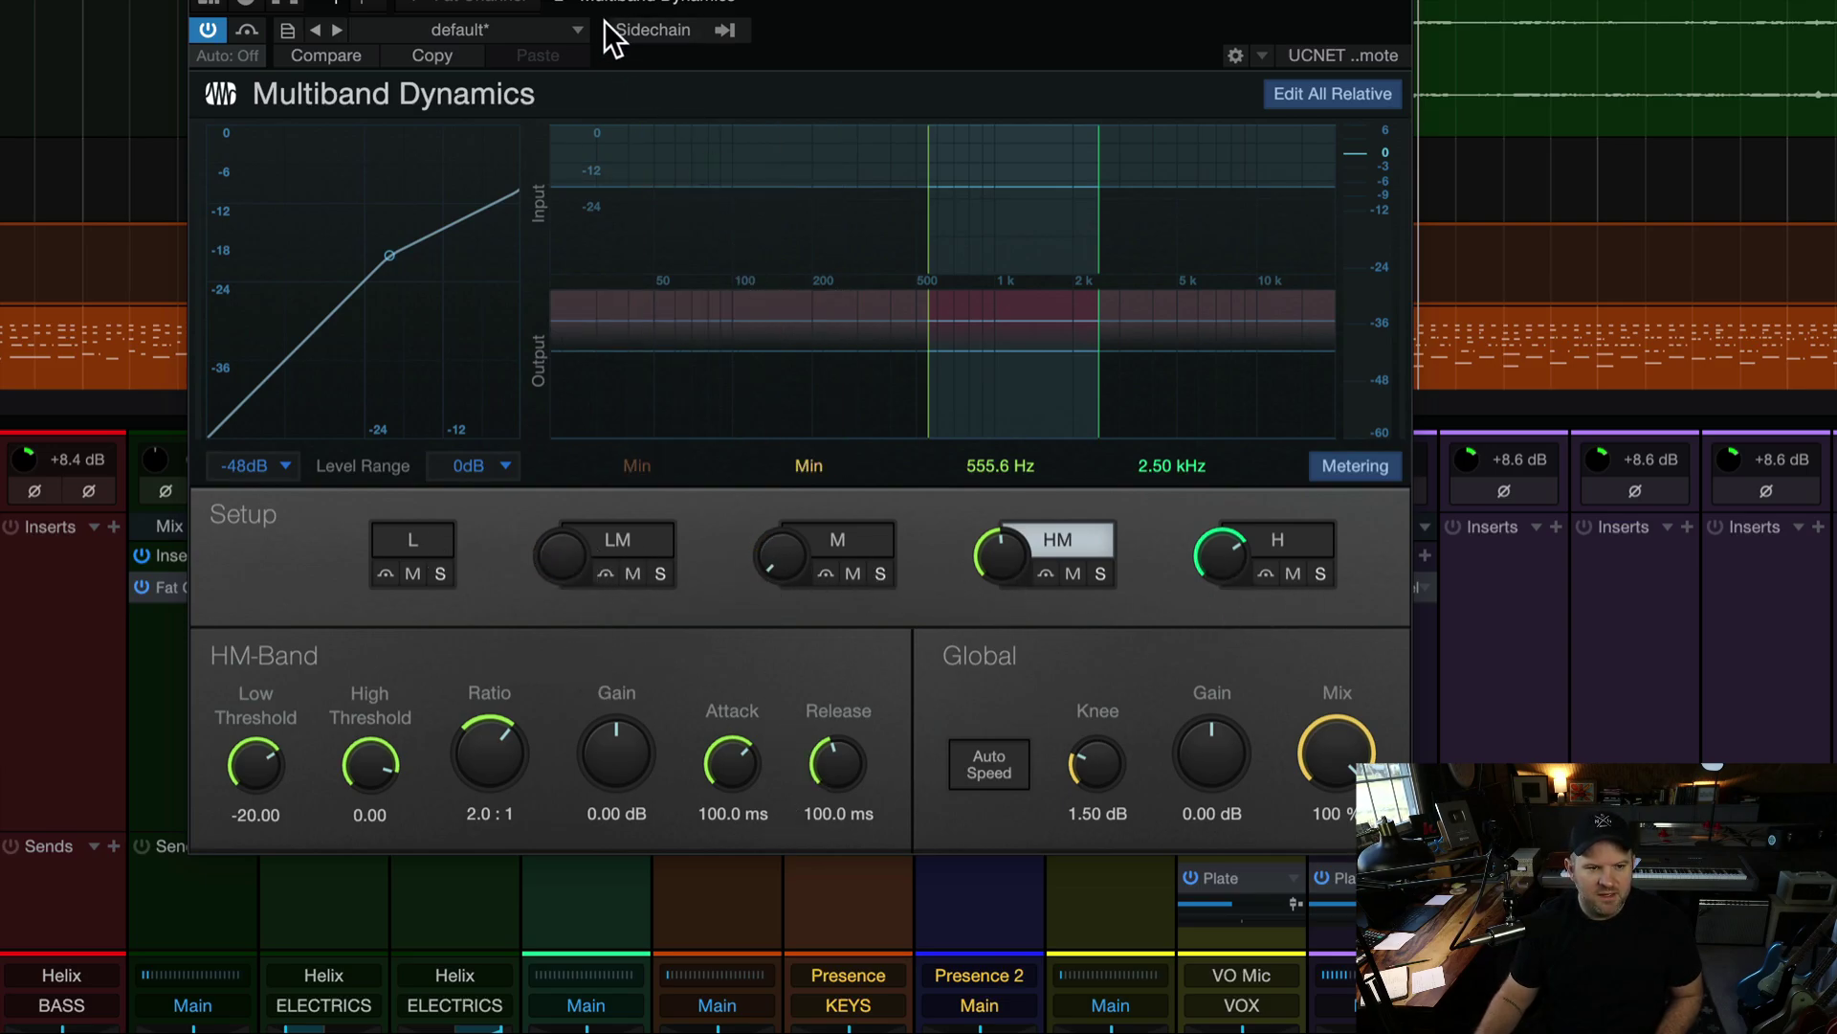
{"action": "left_click", "coordinate": [565, 29]}
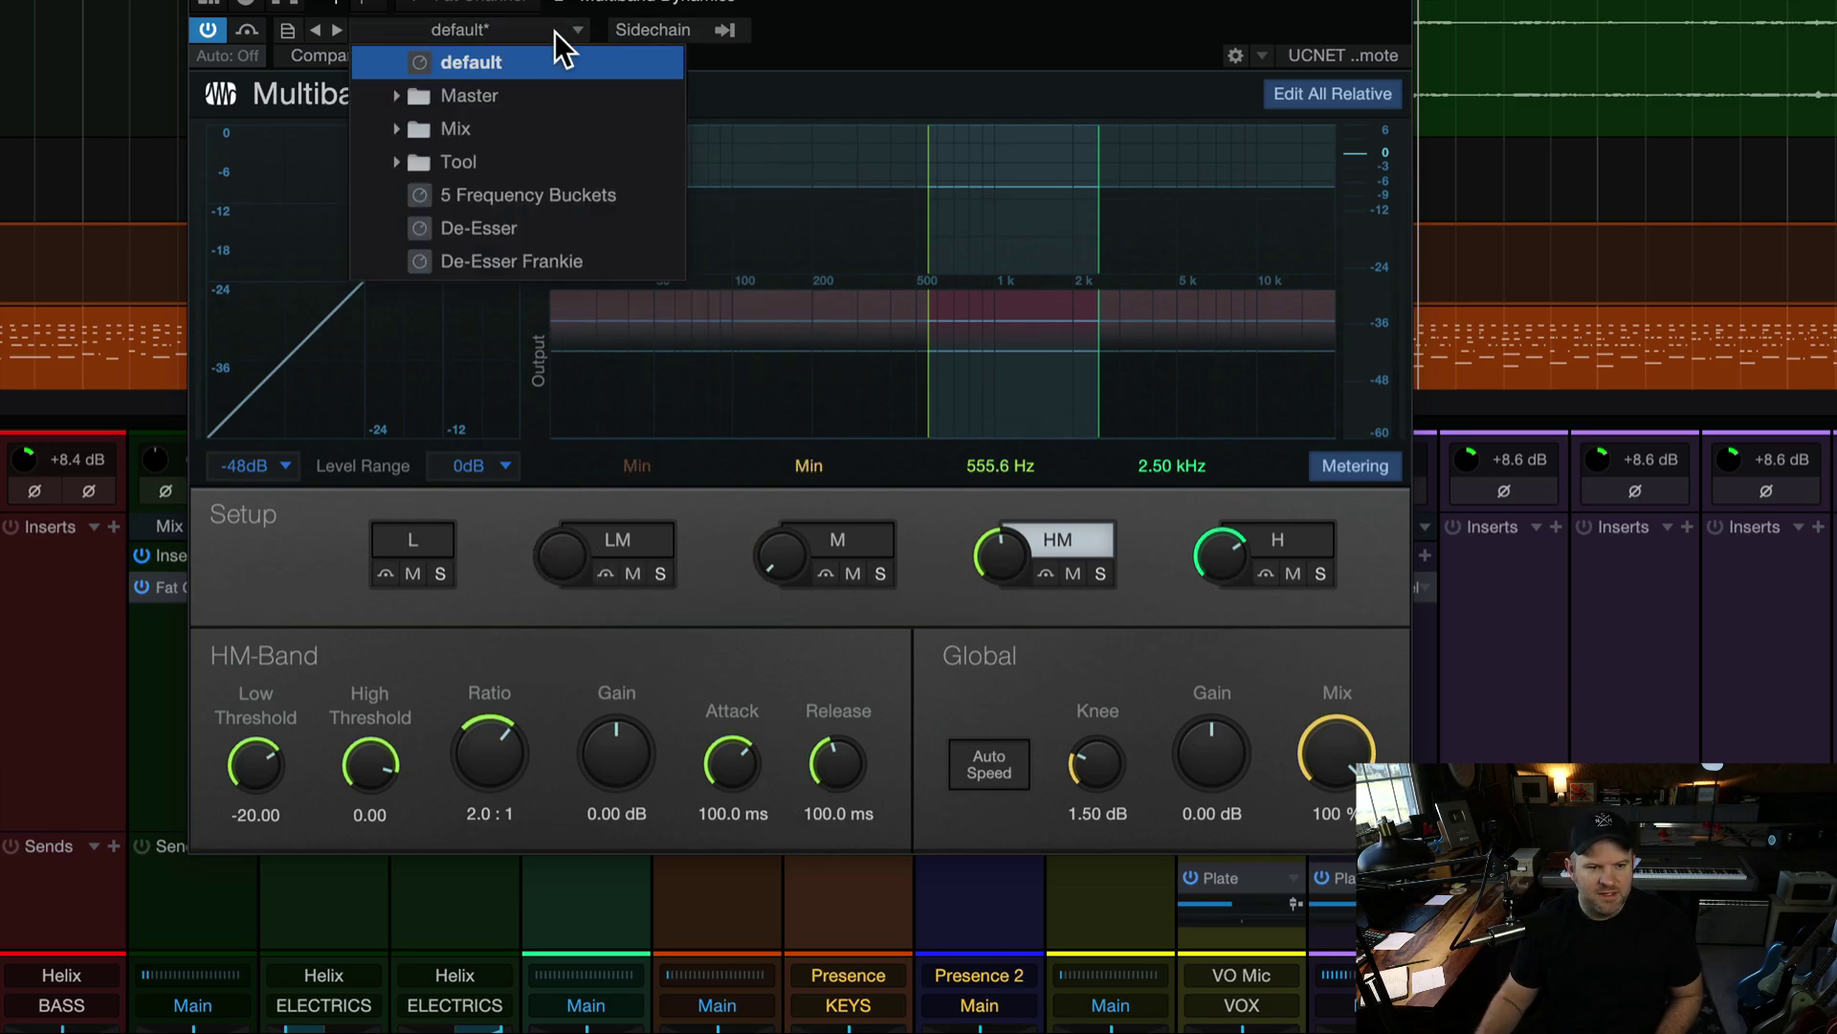
{"action": "left_click", "coordinate": [892, 641]}
Step: Step through the high, high-mid and mid bands, ending on the mid band
{"action": "left_click", "coordinate": [1185, 394]}
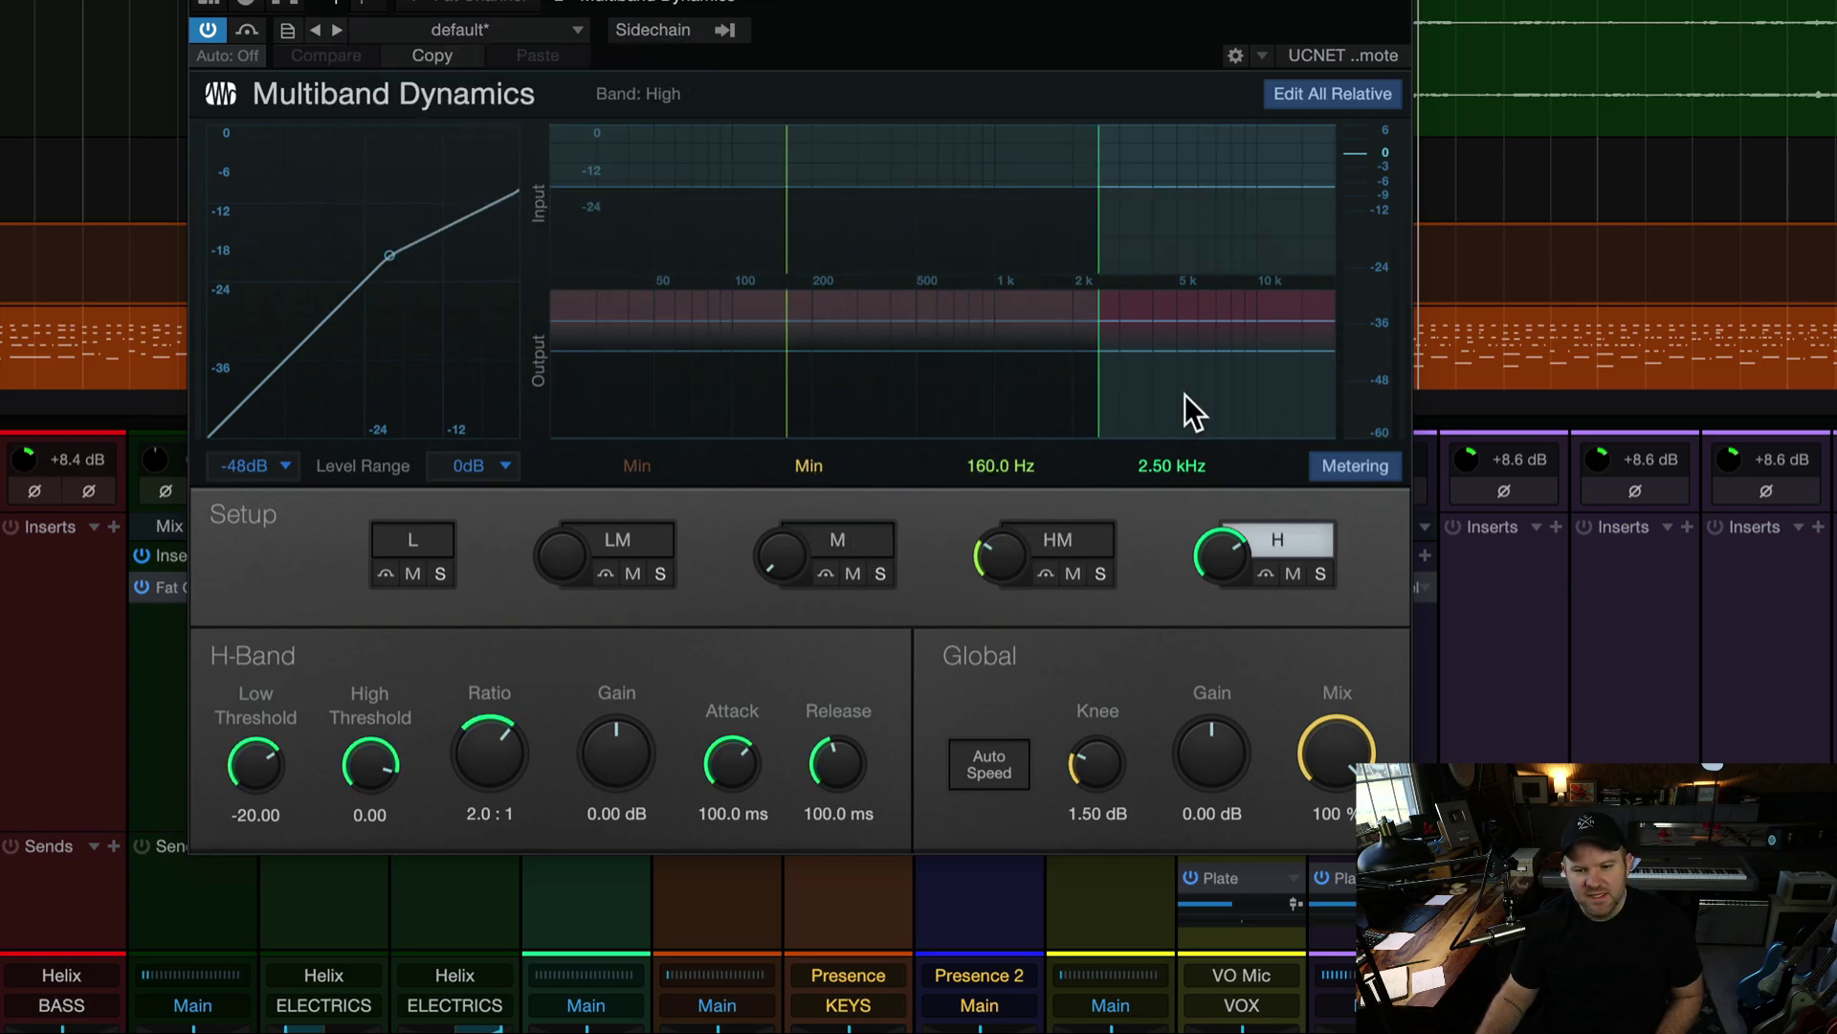
{"action": "left_click", "coordinate": [957, 394]}
{"action": "left_click", "coordinate": [713, 394]}
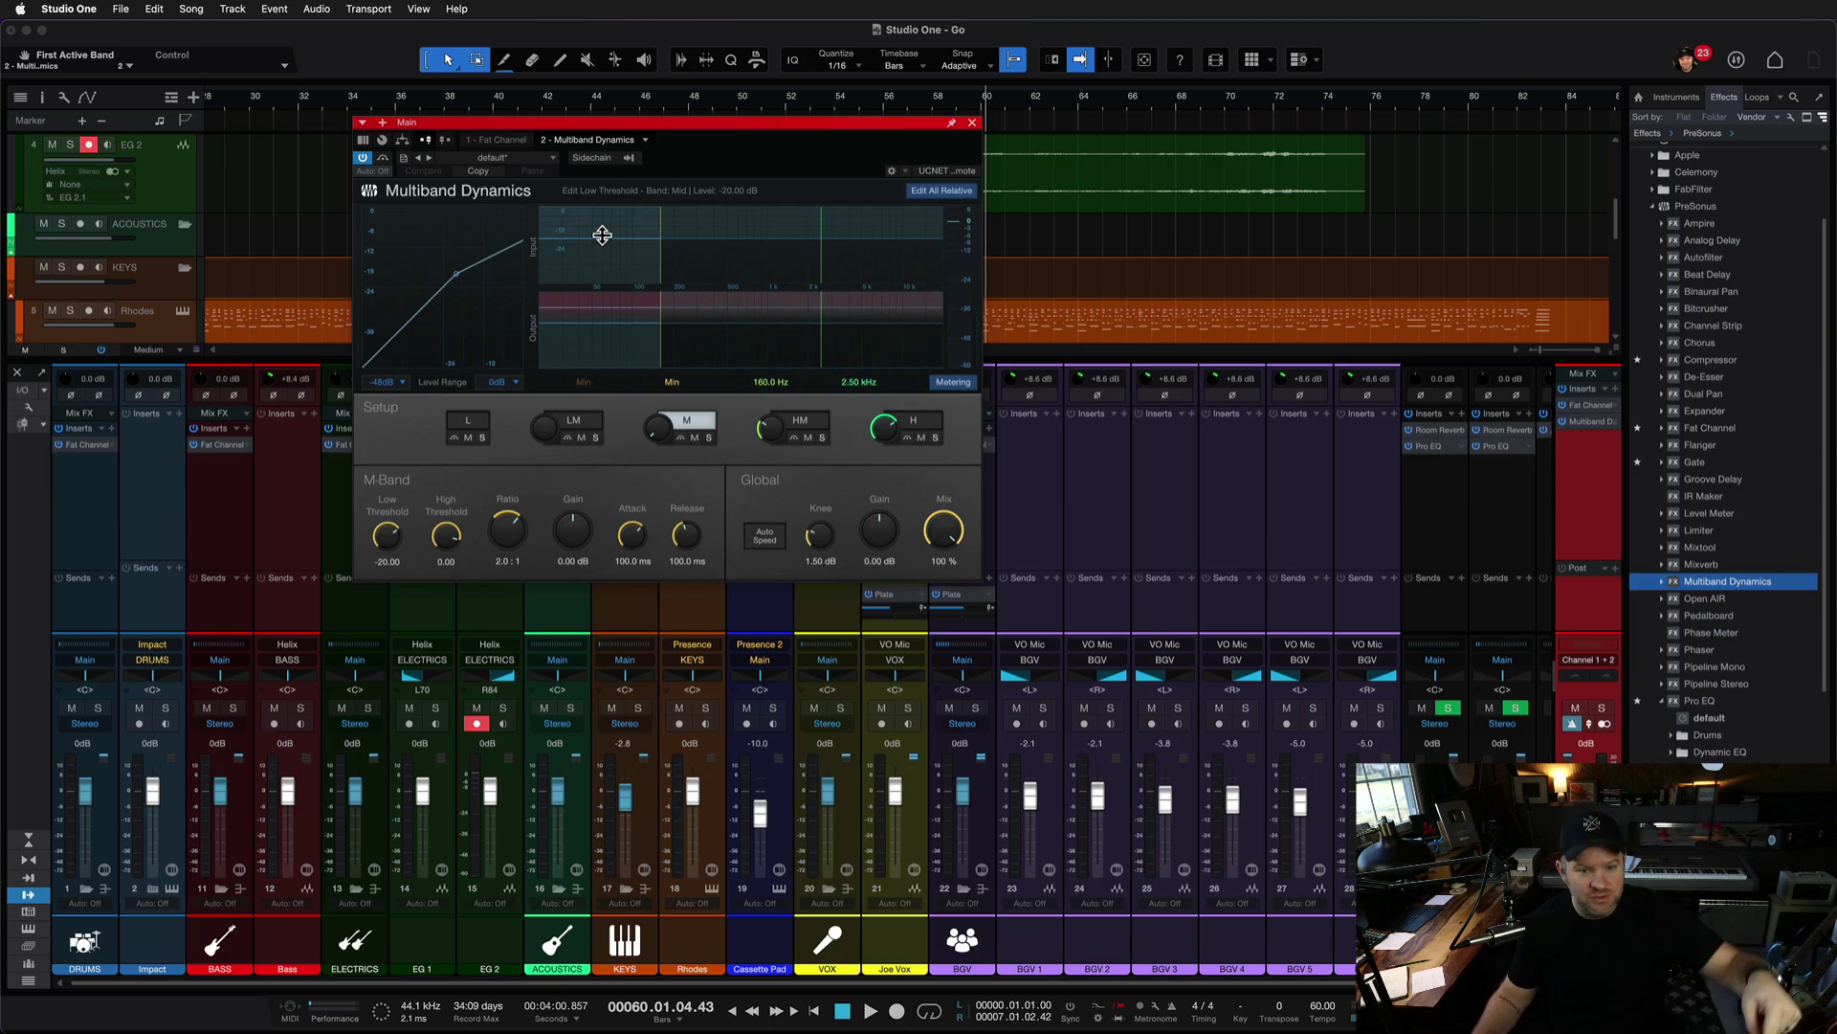
Step: Nudge the Multiband Dynamics window slightly right and down over the console
{"action": "left_click_drag", "start_coordinate": [589, 120], "coordinate": [687, 178]}
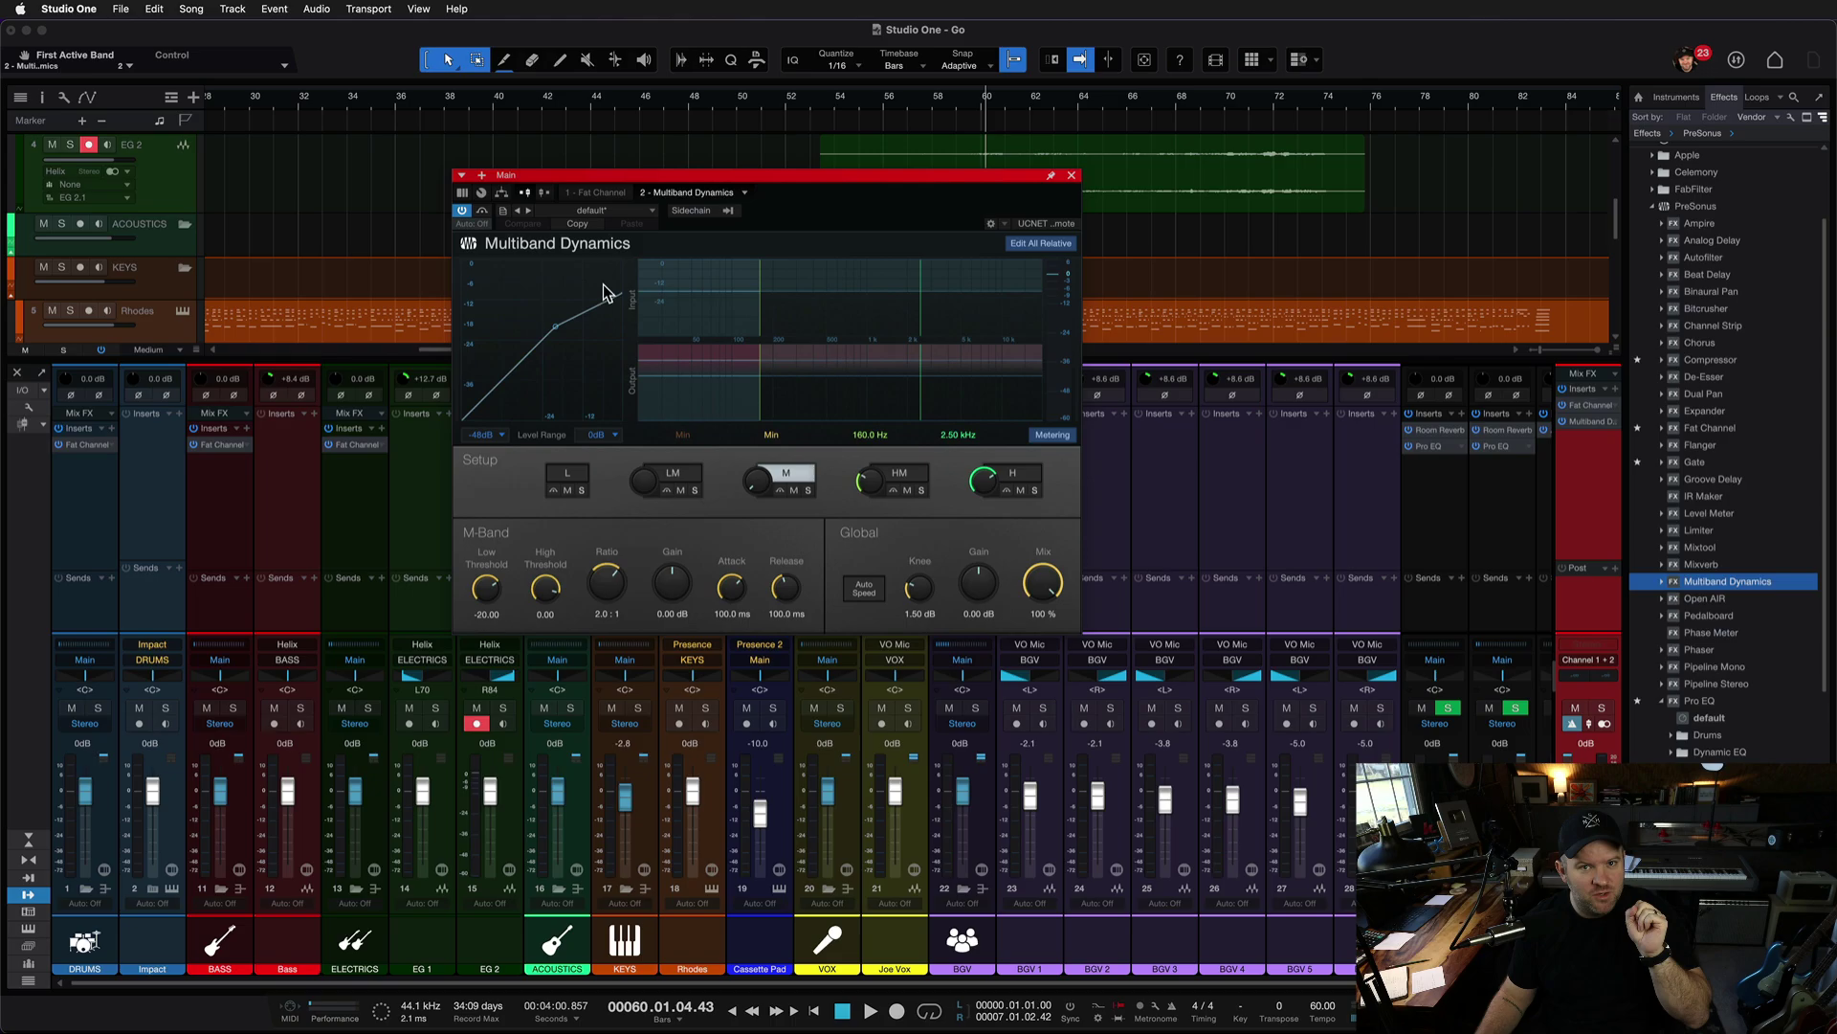
Step: Bring up the manual's Multiband Dynamics page with F1, then close the plugin window
{"action": "key", "text": "F1"}
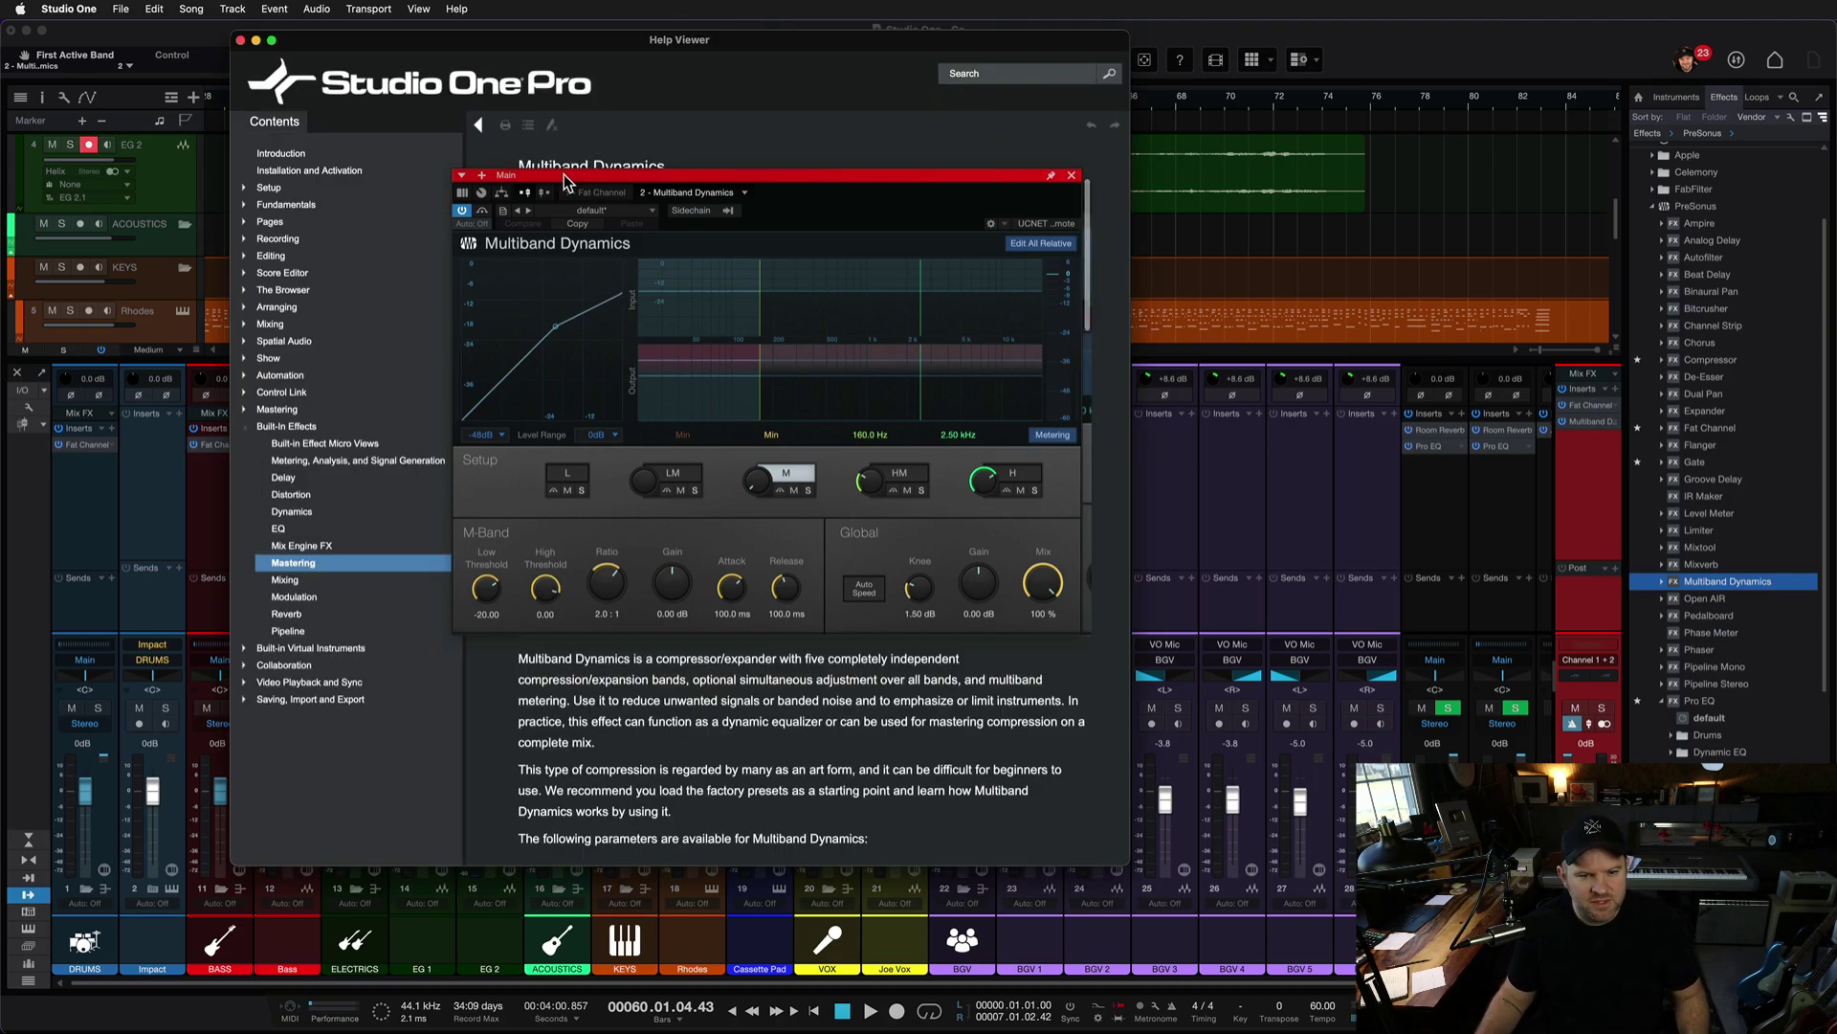
{"action": "left_click_drag", "start_coordinate": [565, 175], "coordinate": [934, 337]}
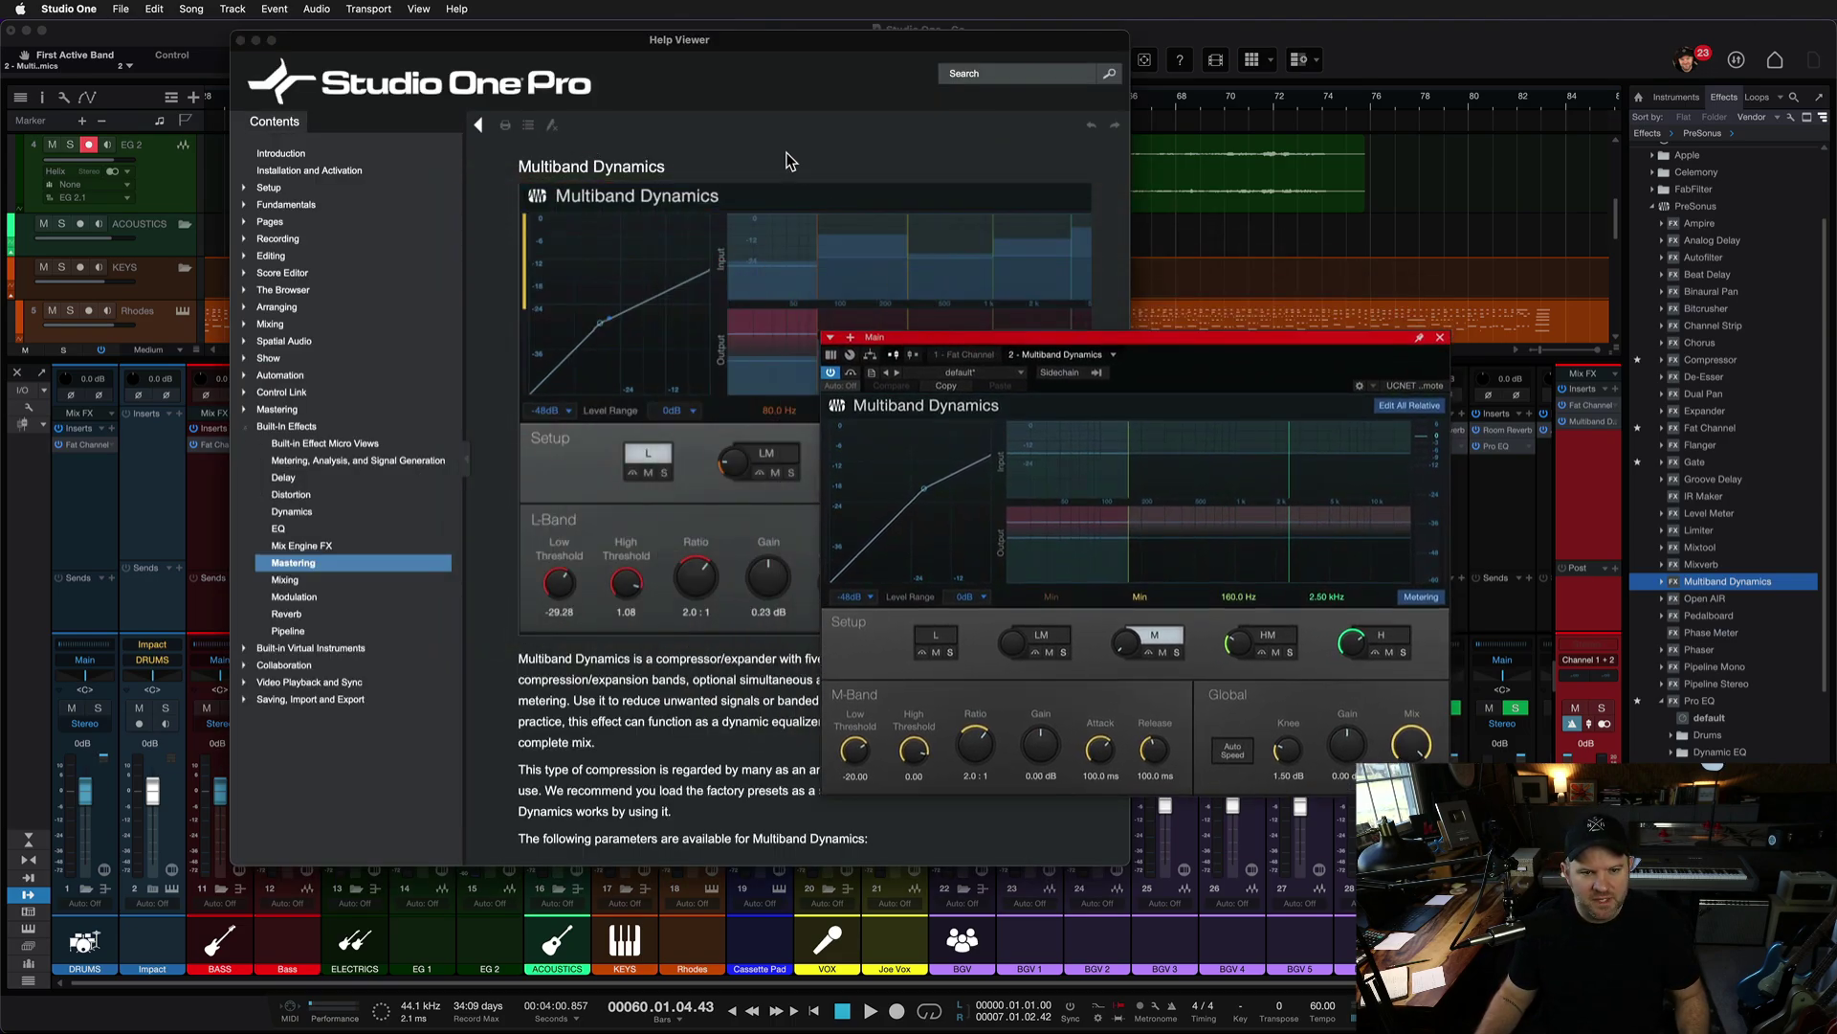
{"action": "left_click", "coordinate": [1441, 337]}
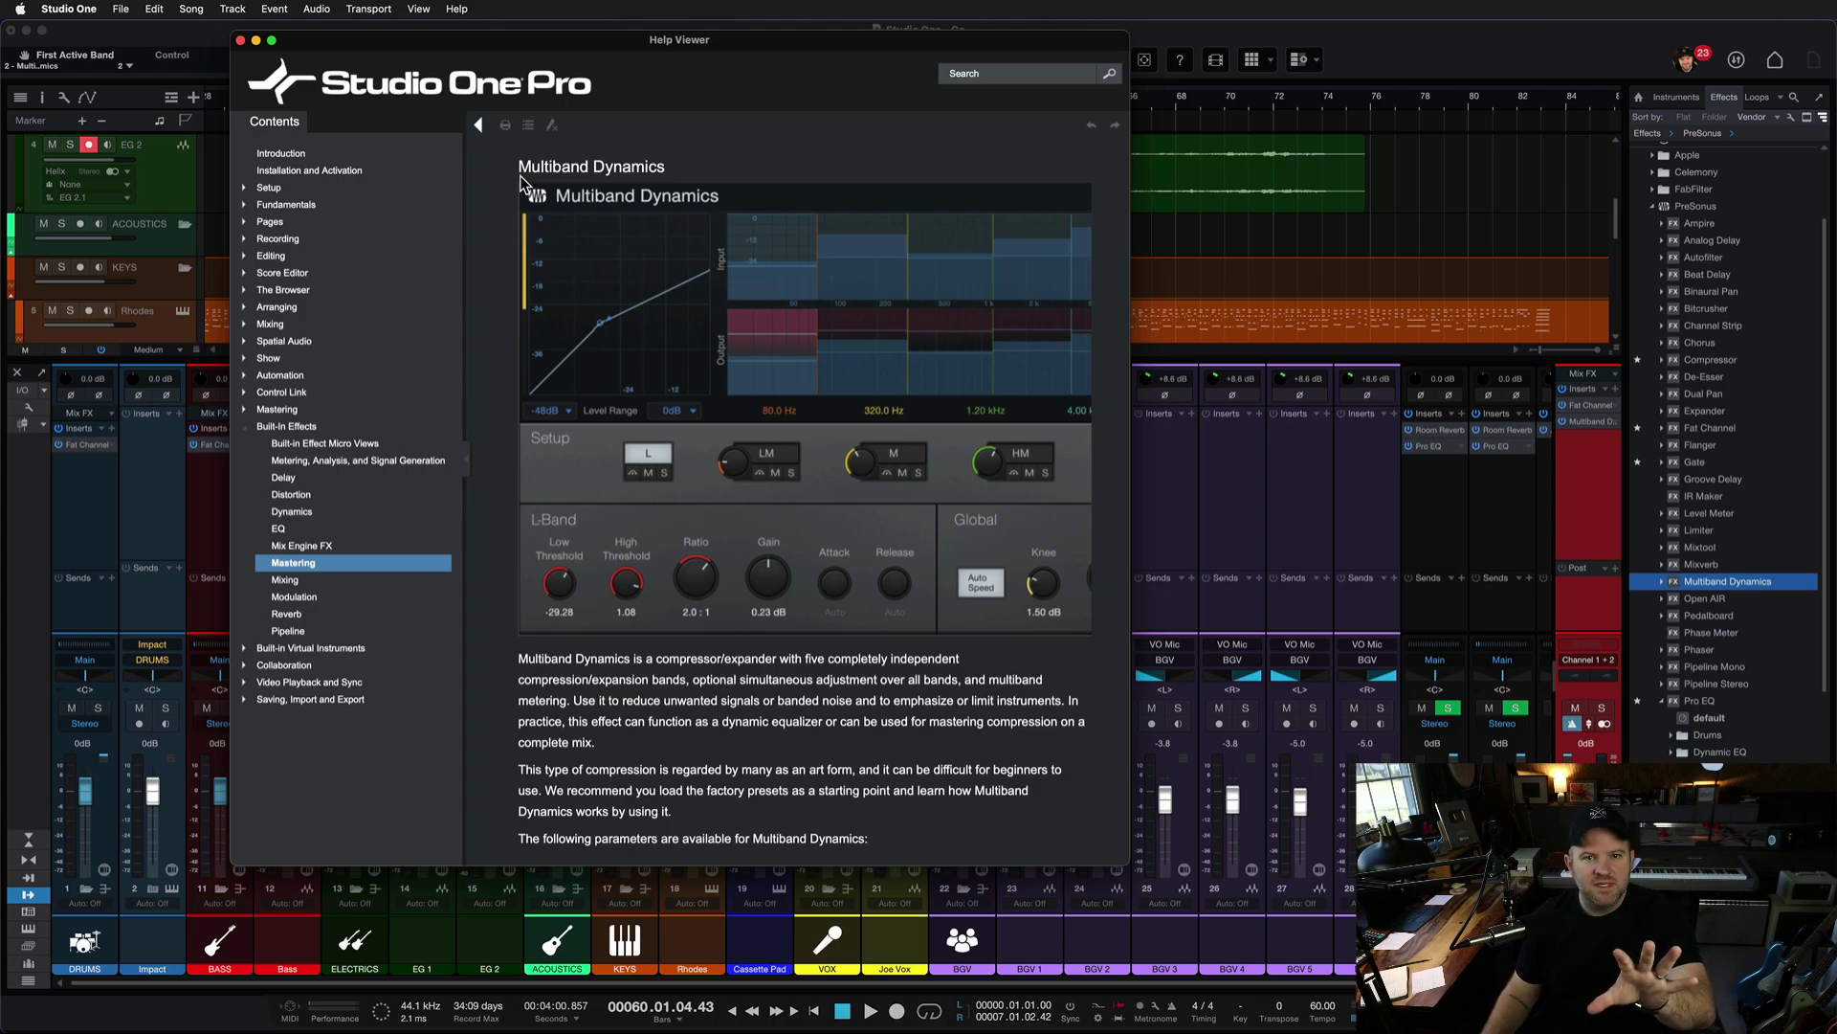
{"action": "left_click", "coordinate": [67, 9]}
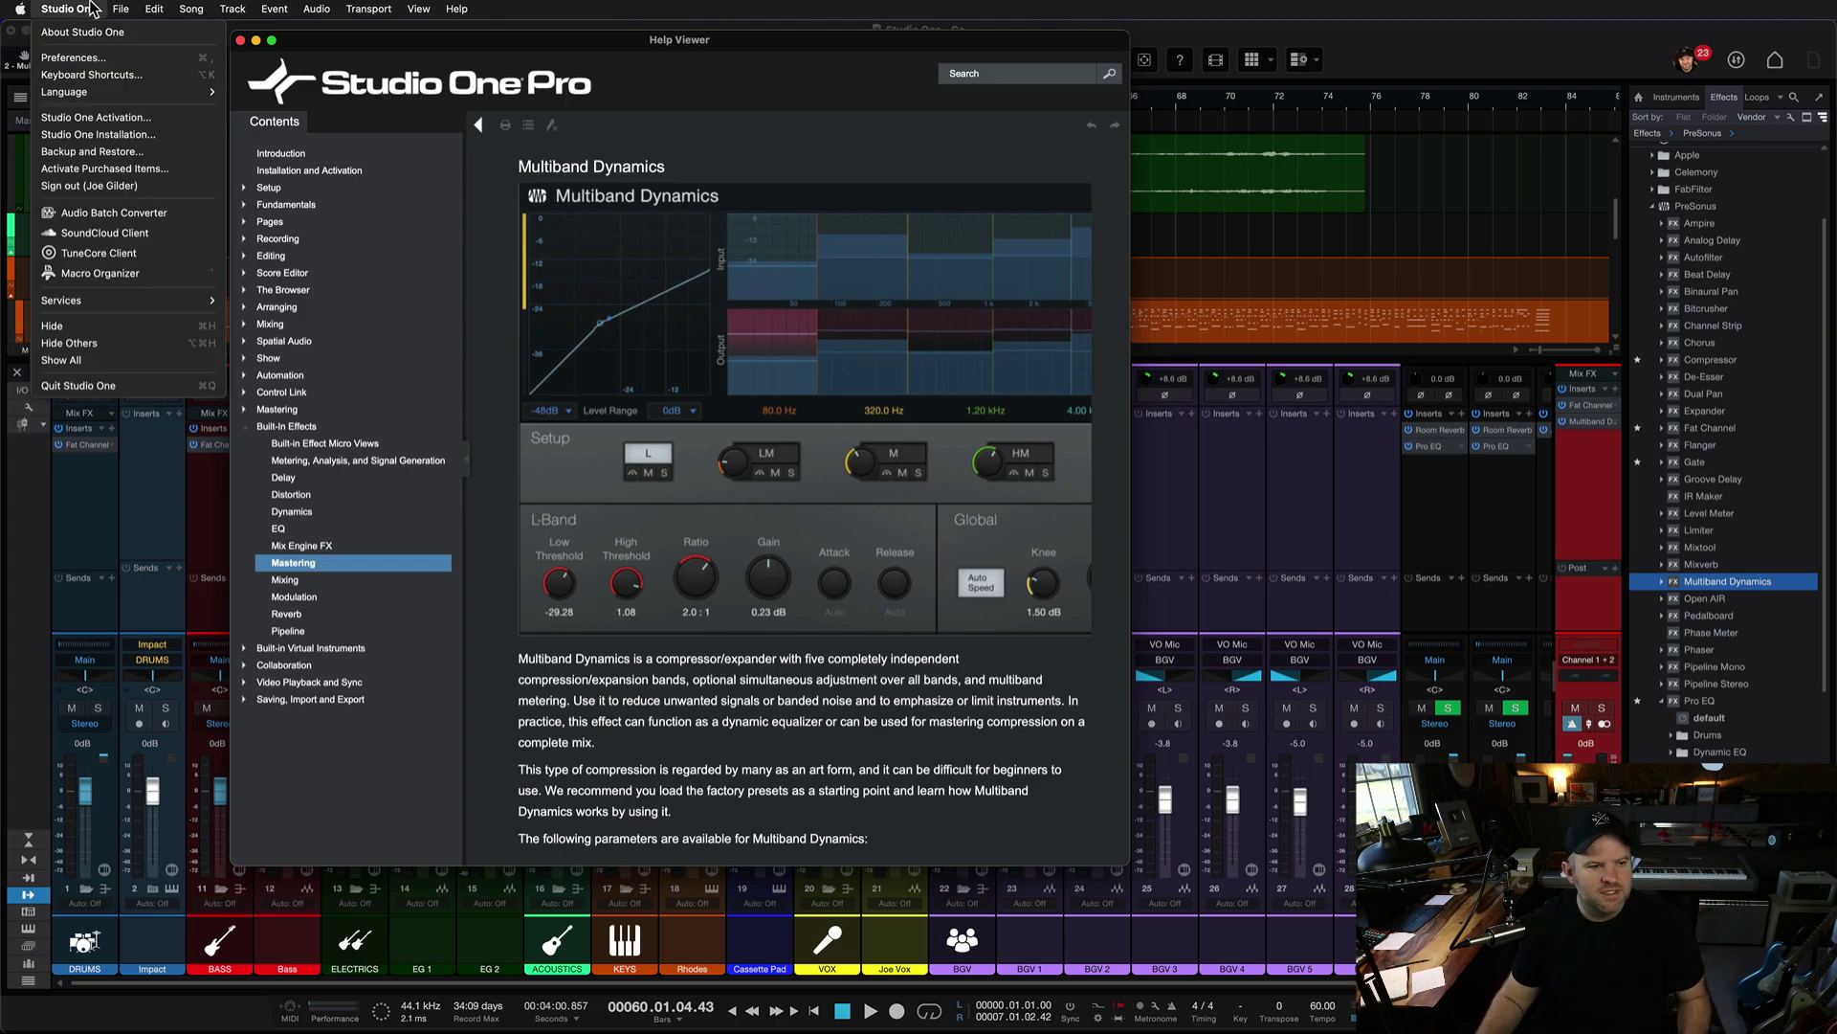
Step: Open the Studio One Installation window and browse its Installed Content list
{"action": "left_click", "coordinate": [113, 144]}
{"action": "left_click_drag", "start_coordinate": [1099, 146], "coordinate": [627, 150]}
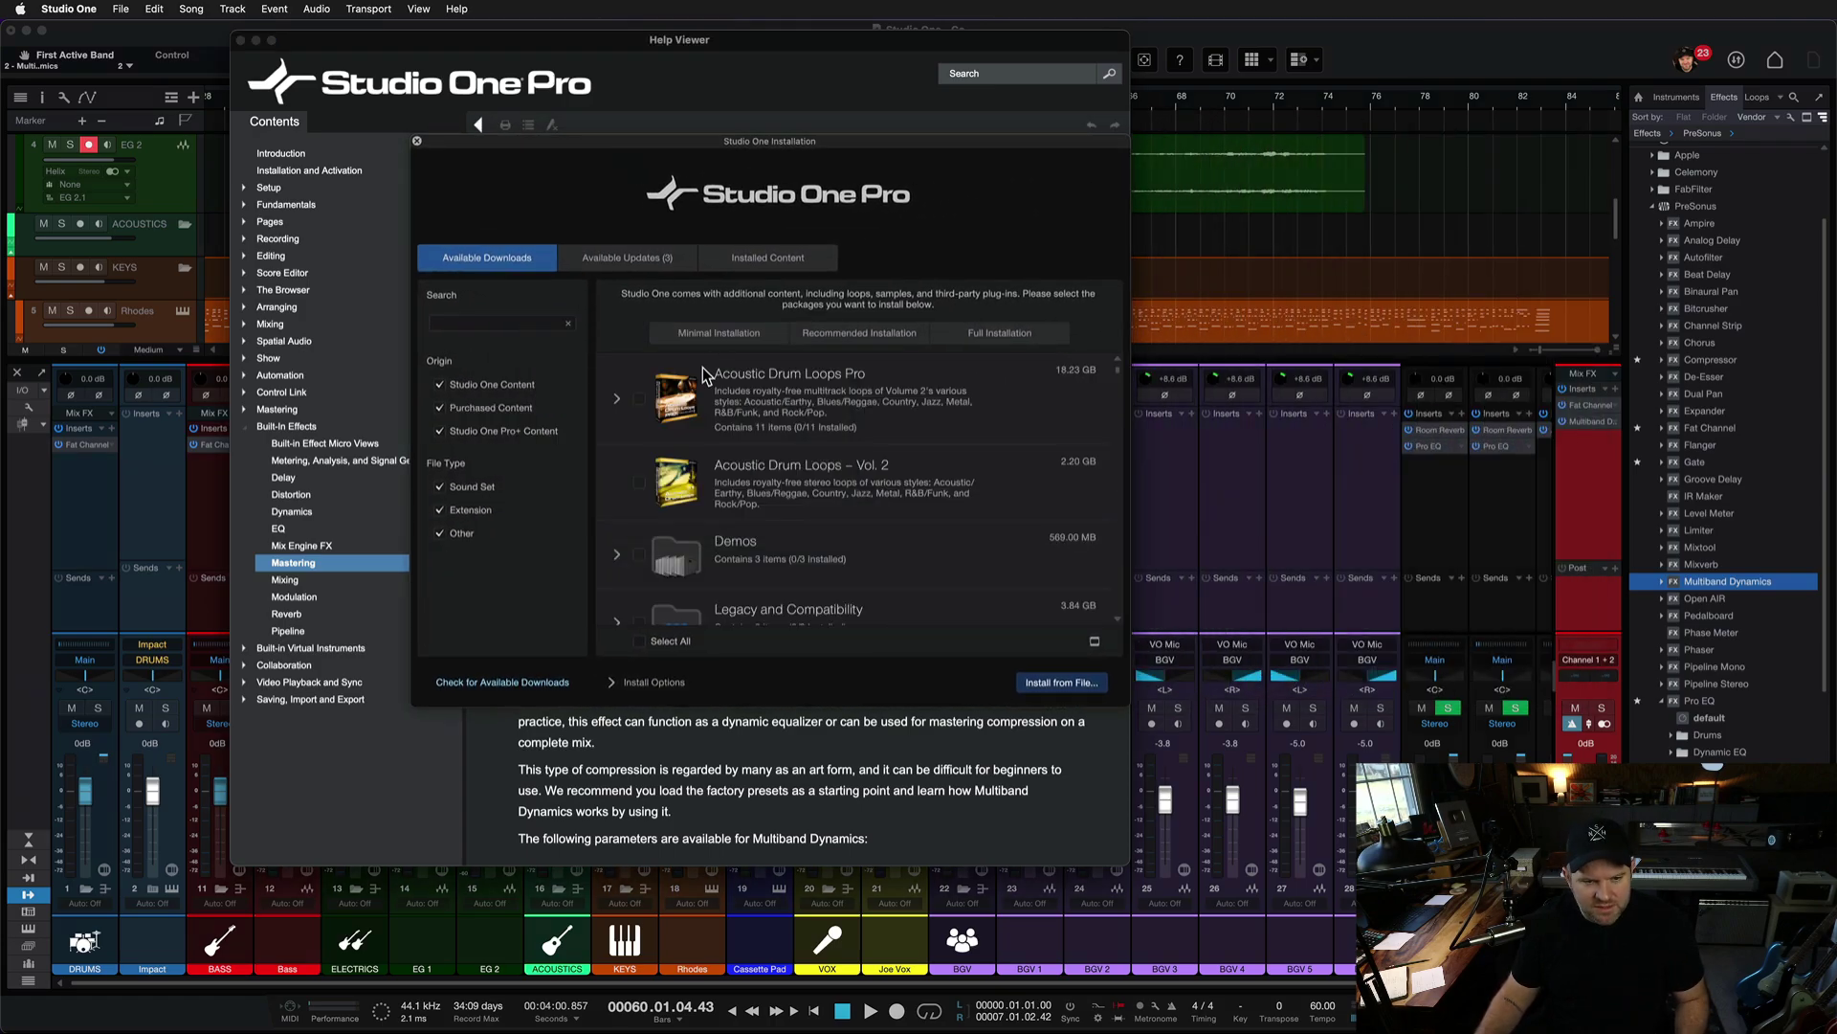
{"action": "left_click", "coordinate": [668, 261]}
{"action": "left_click", "coordinate": [747, 260]}
{"action": "scroll", "coordinate": [631, 306], "scroll_direction": "down", "scroll_amount": 8}
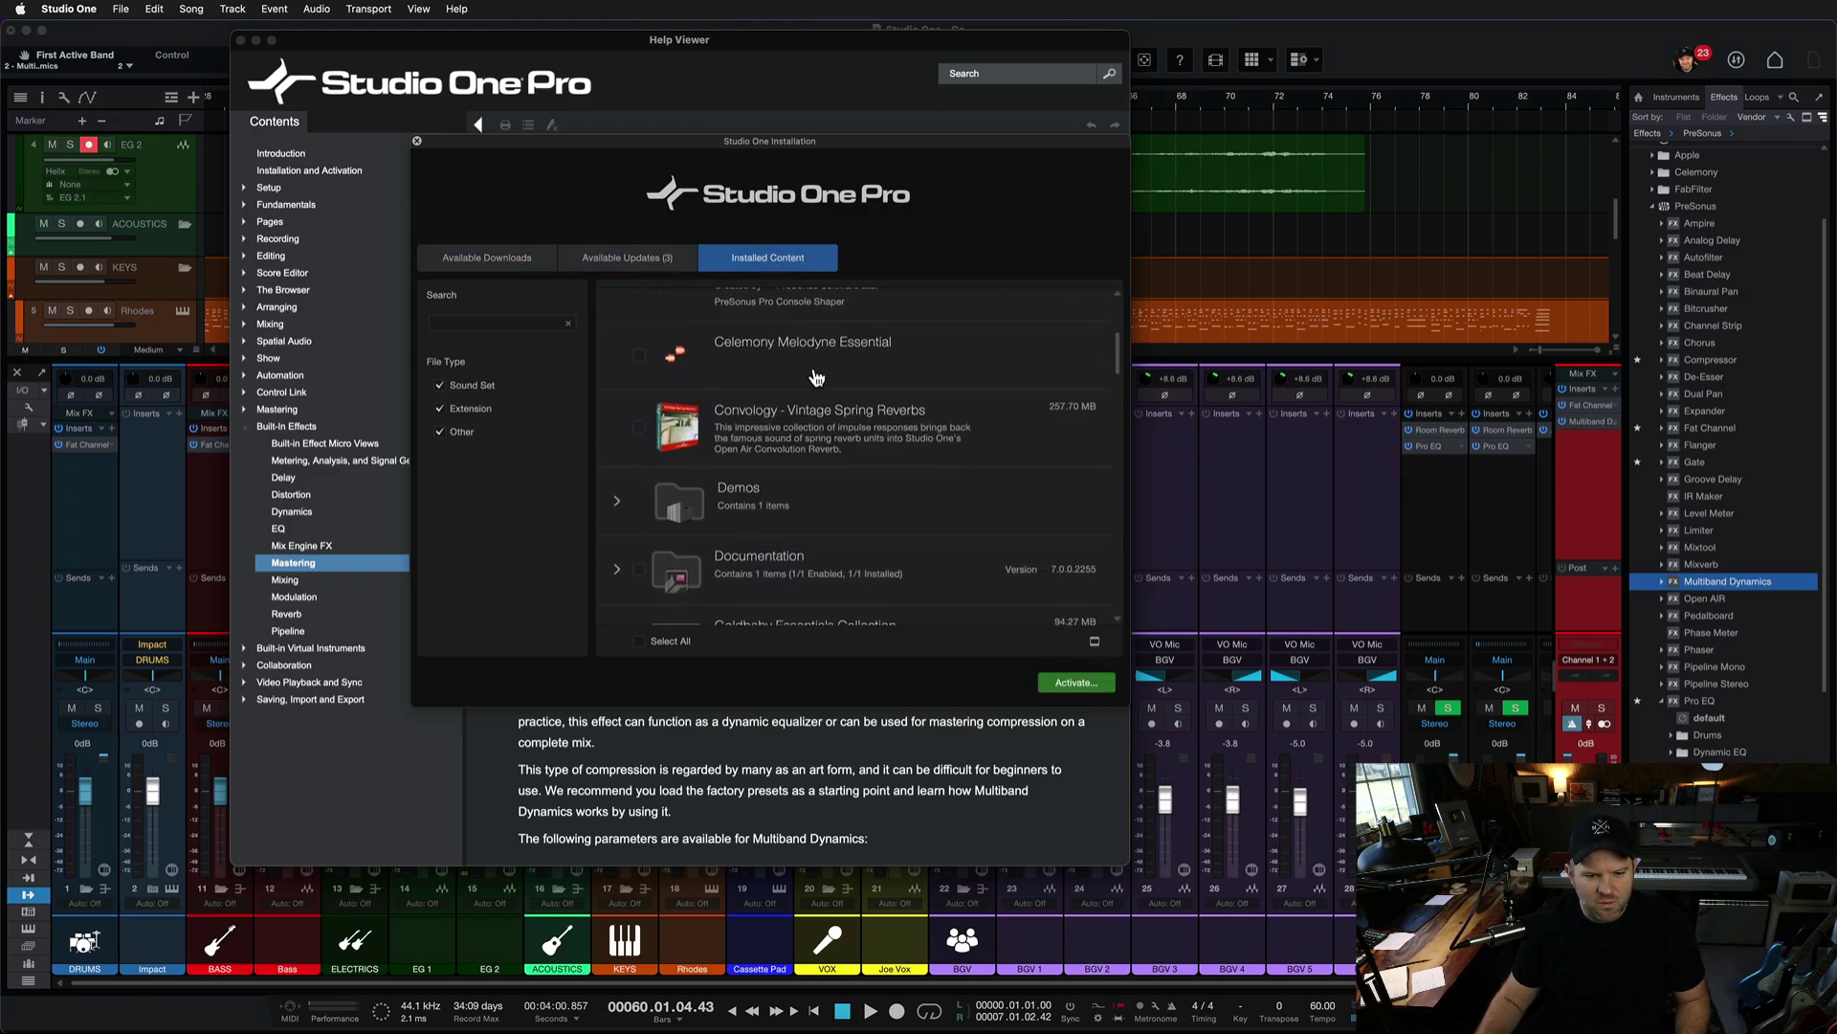
Step: Search installed content for the manual, expand Documentation to find the Reference Manual, then close
{"action": "left_click", "coordinate": [507, 324]}
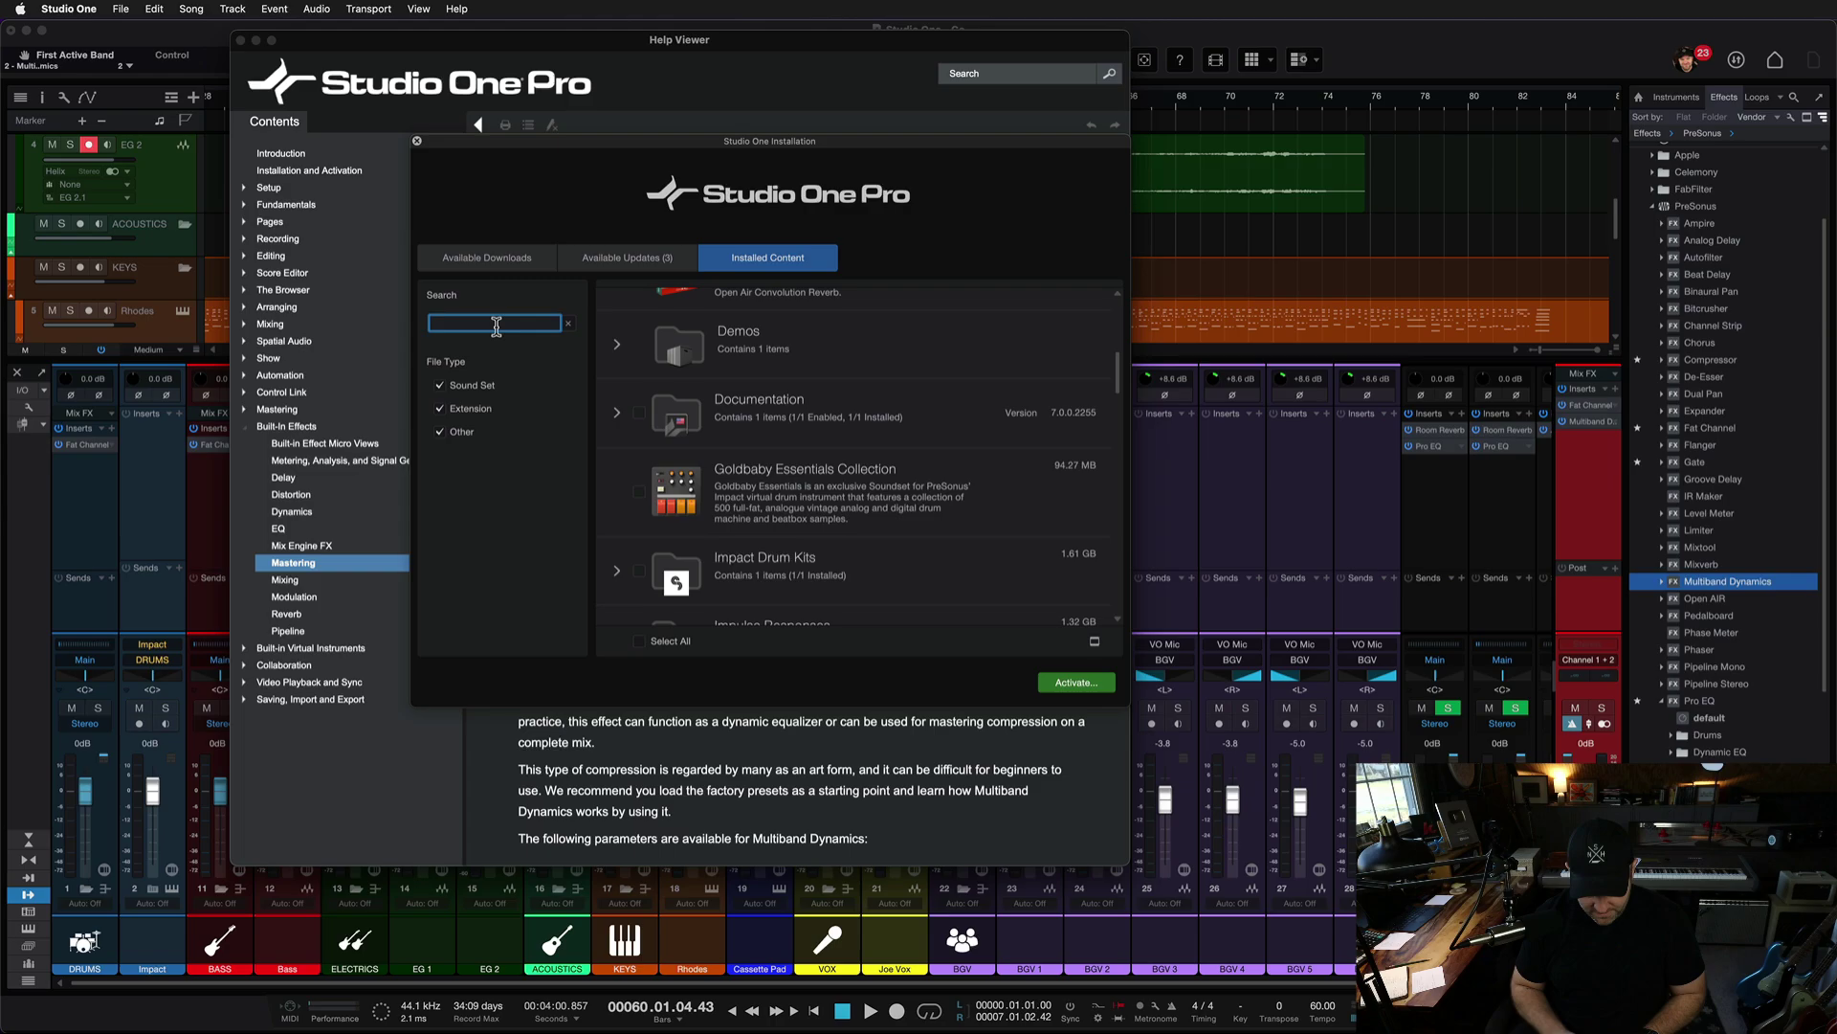
{"action": "type", "text": "manul"}
{"action": "key", "text": "BackSpace"}
{"action": "key", "text": "BackSpace"}
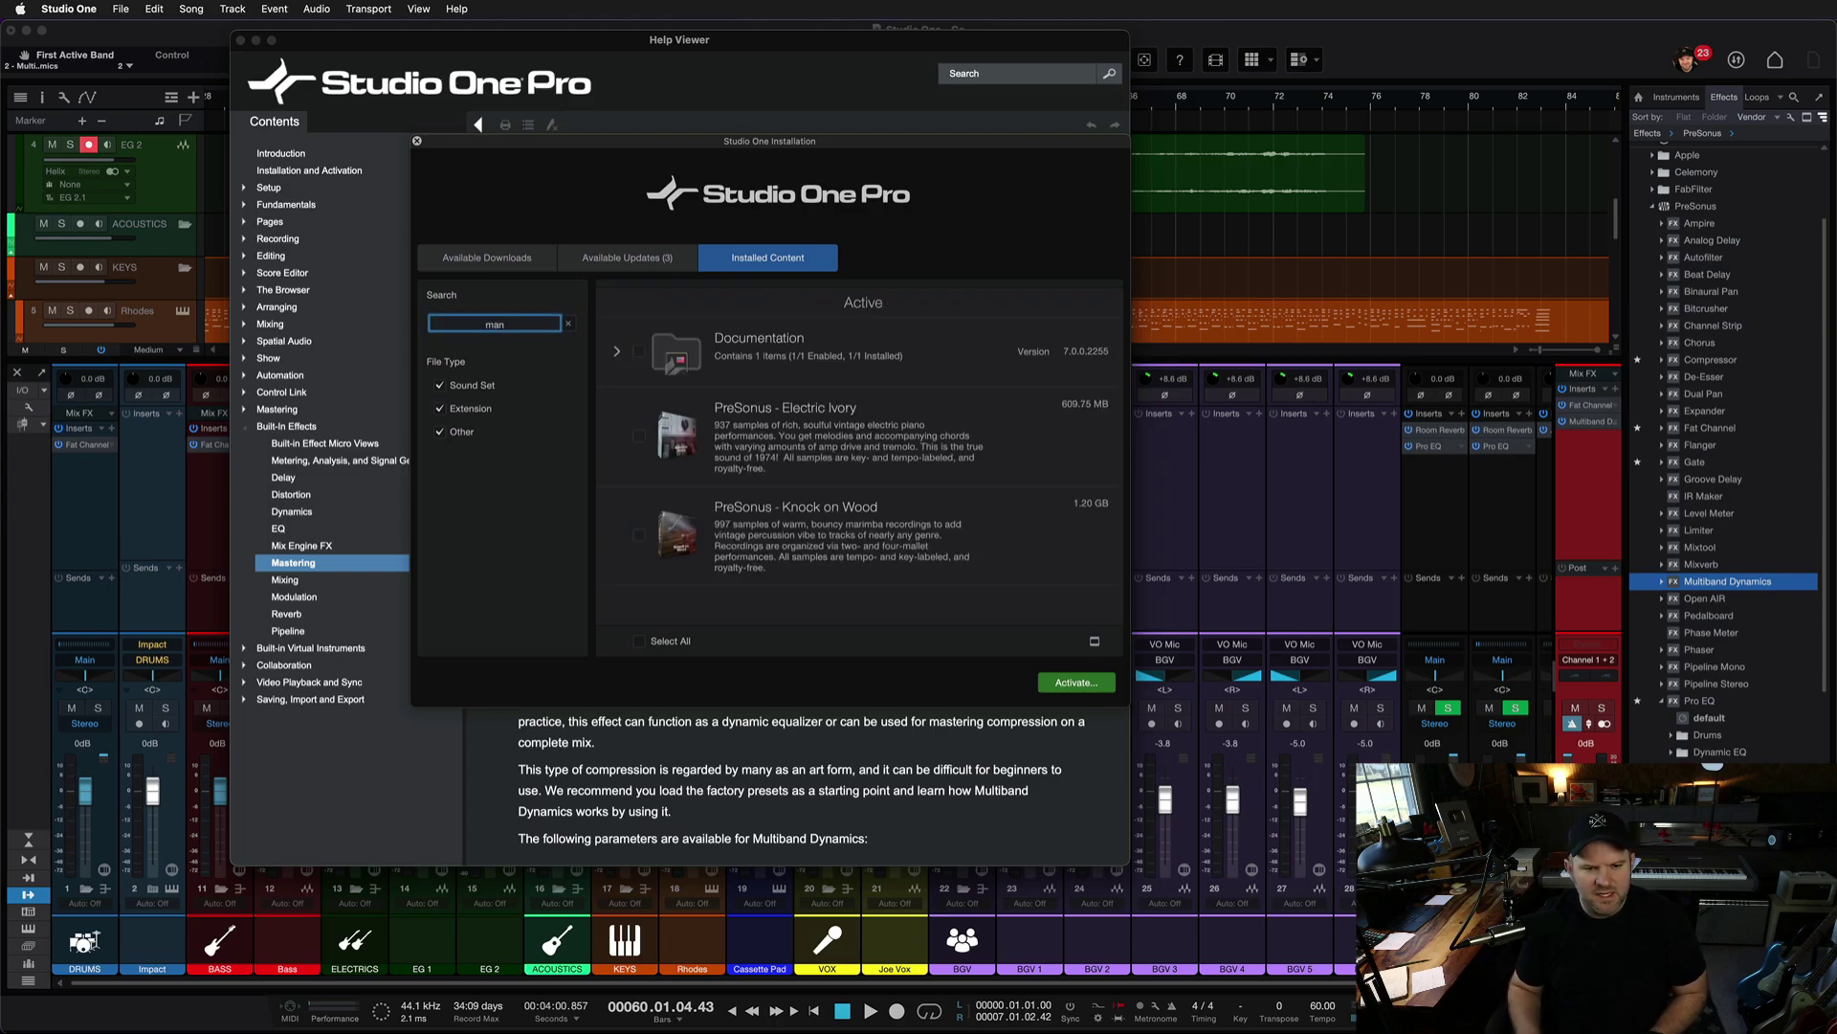
{"action": "left_click", "coordinate": [767, 365]}
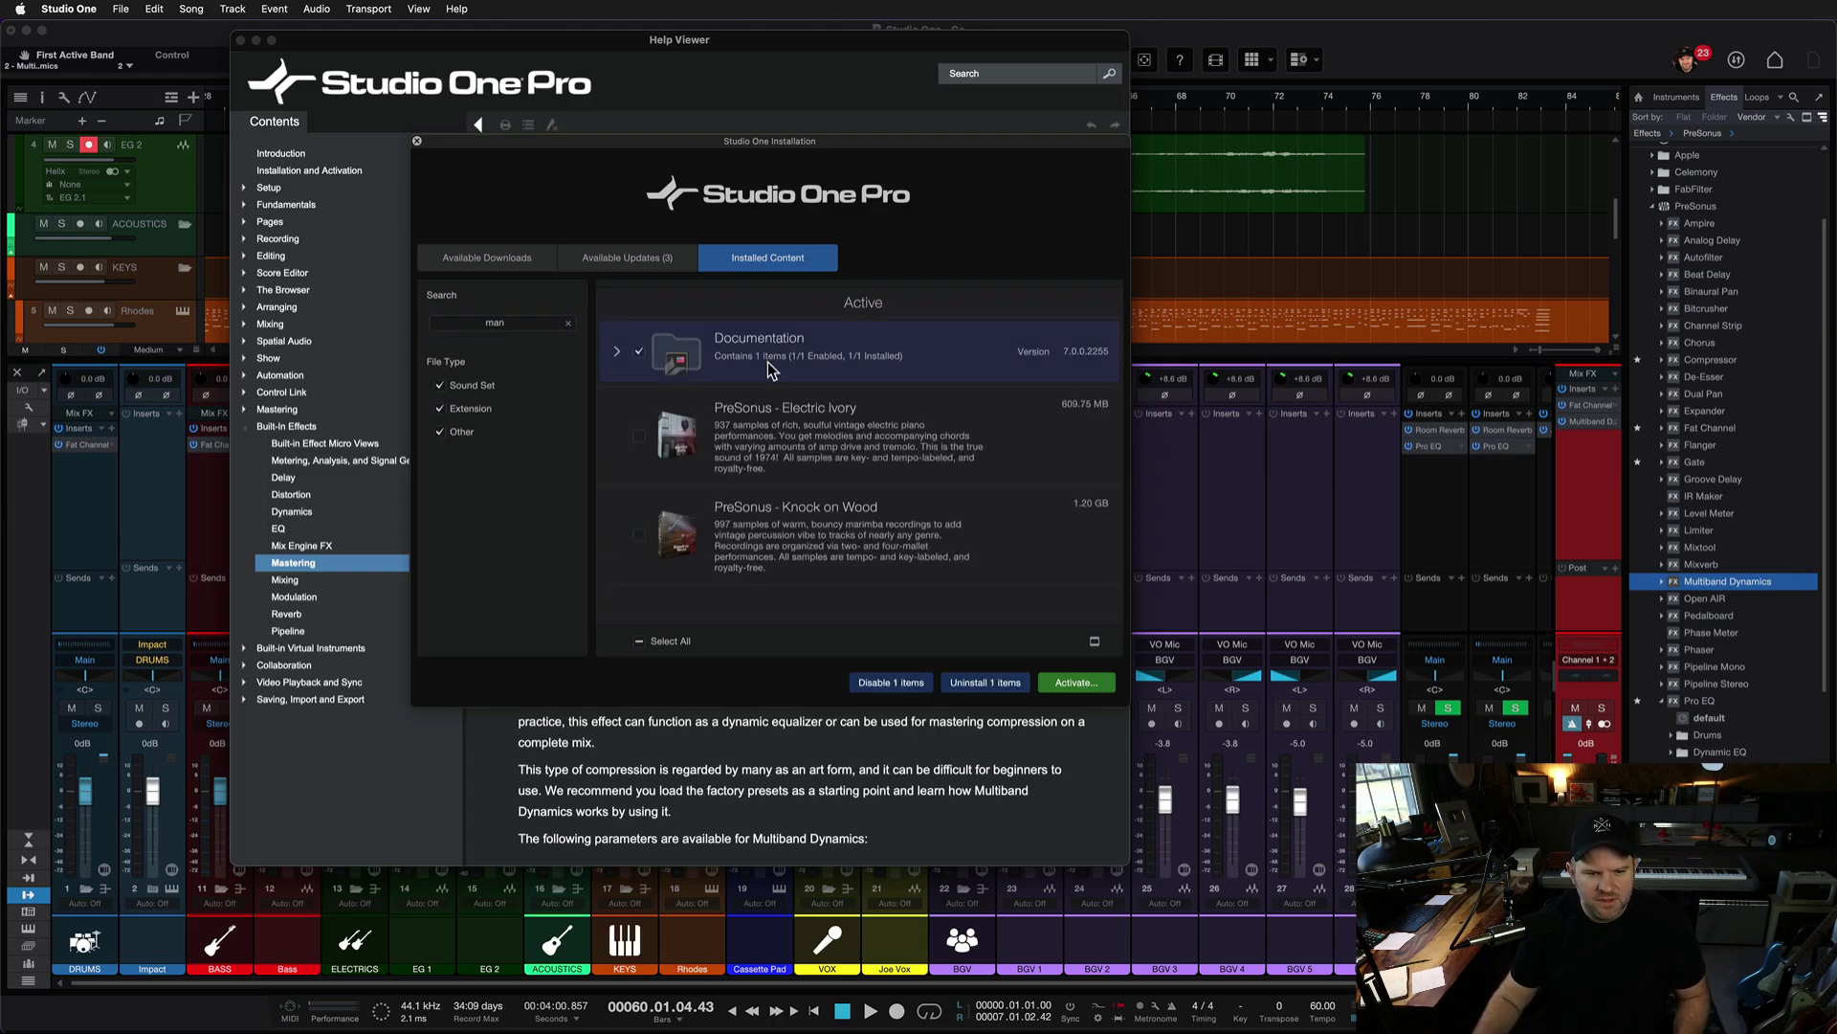
{"action": "left_click", "coordinate": [618, 352]}
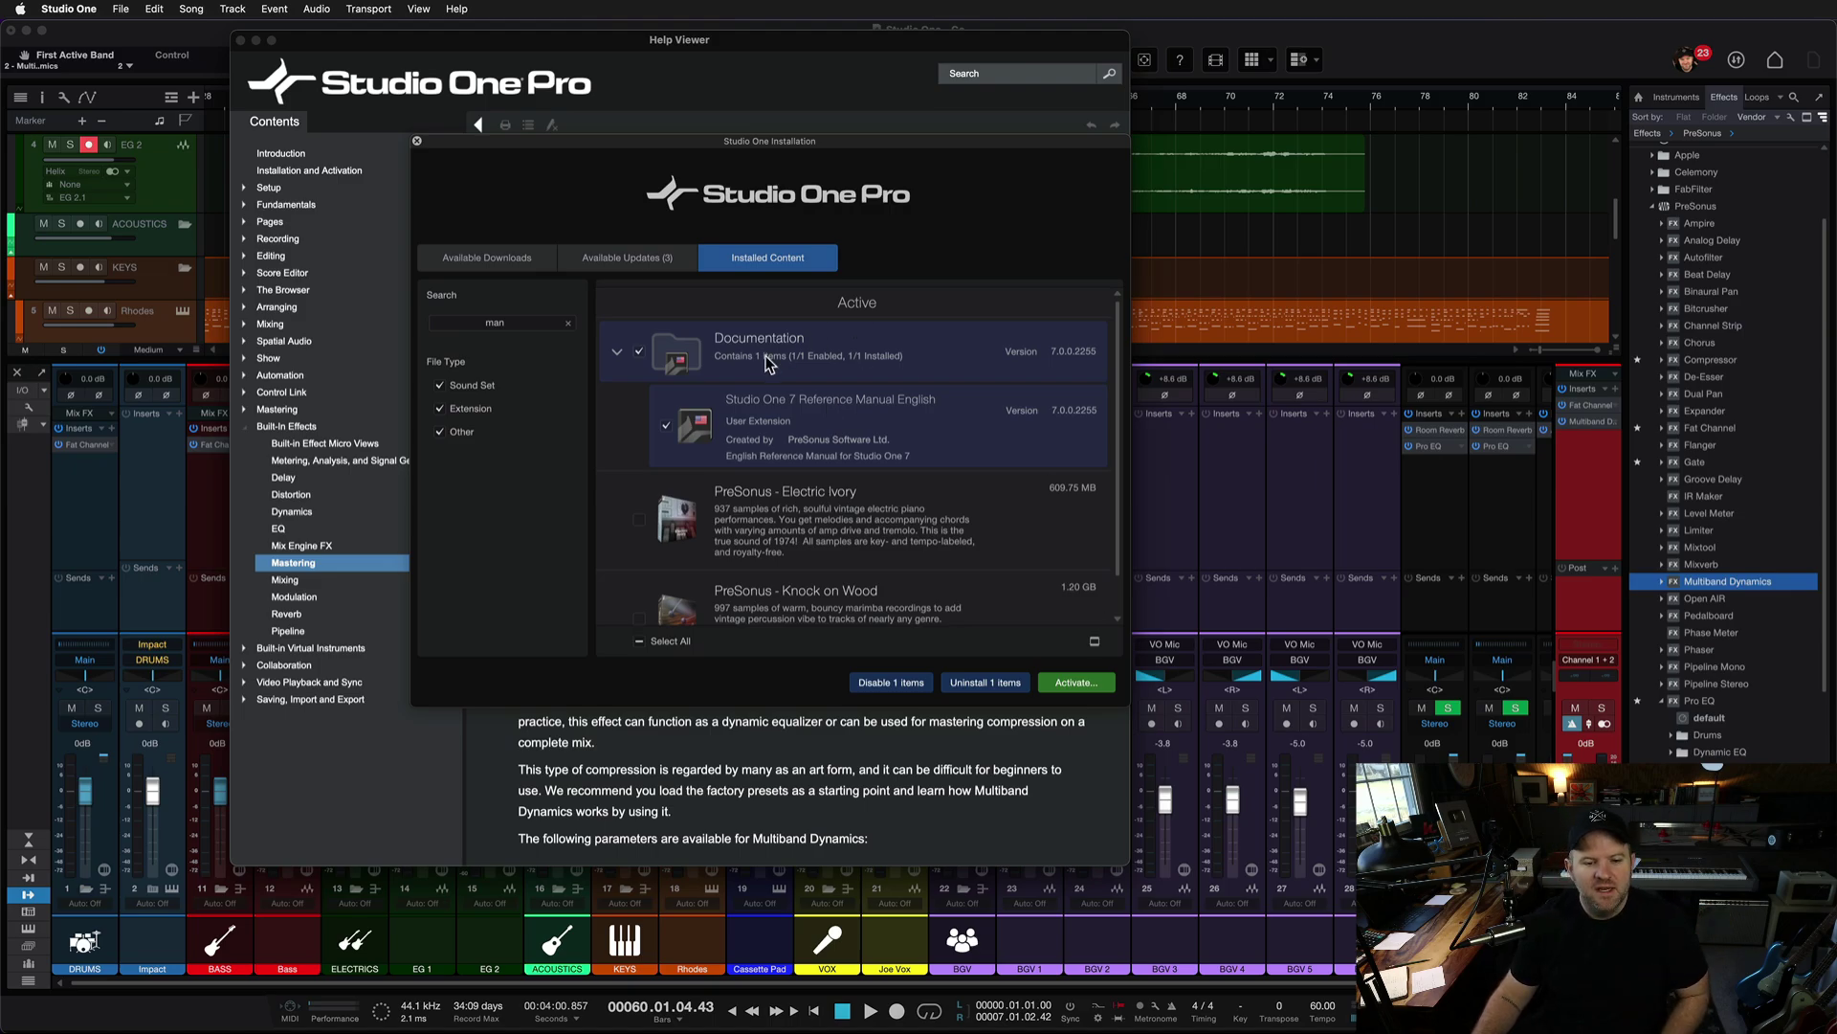
{"action": "left_click", "coordinate": [417, 143]}
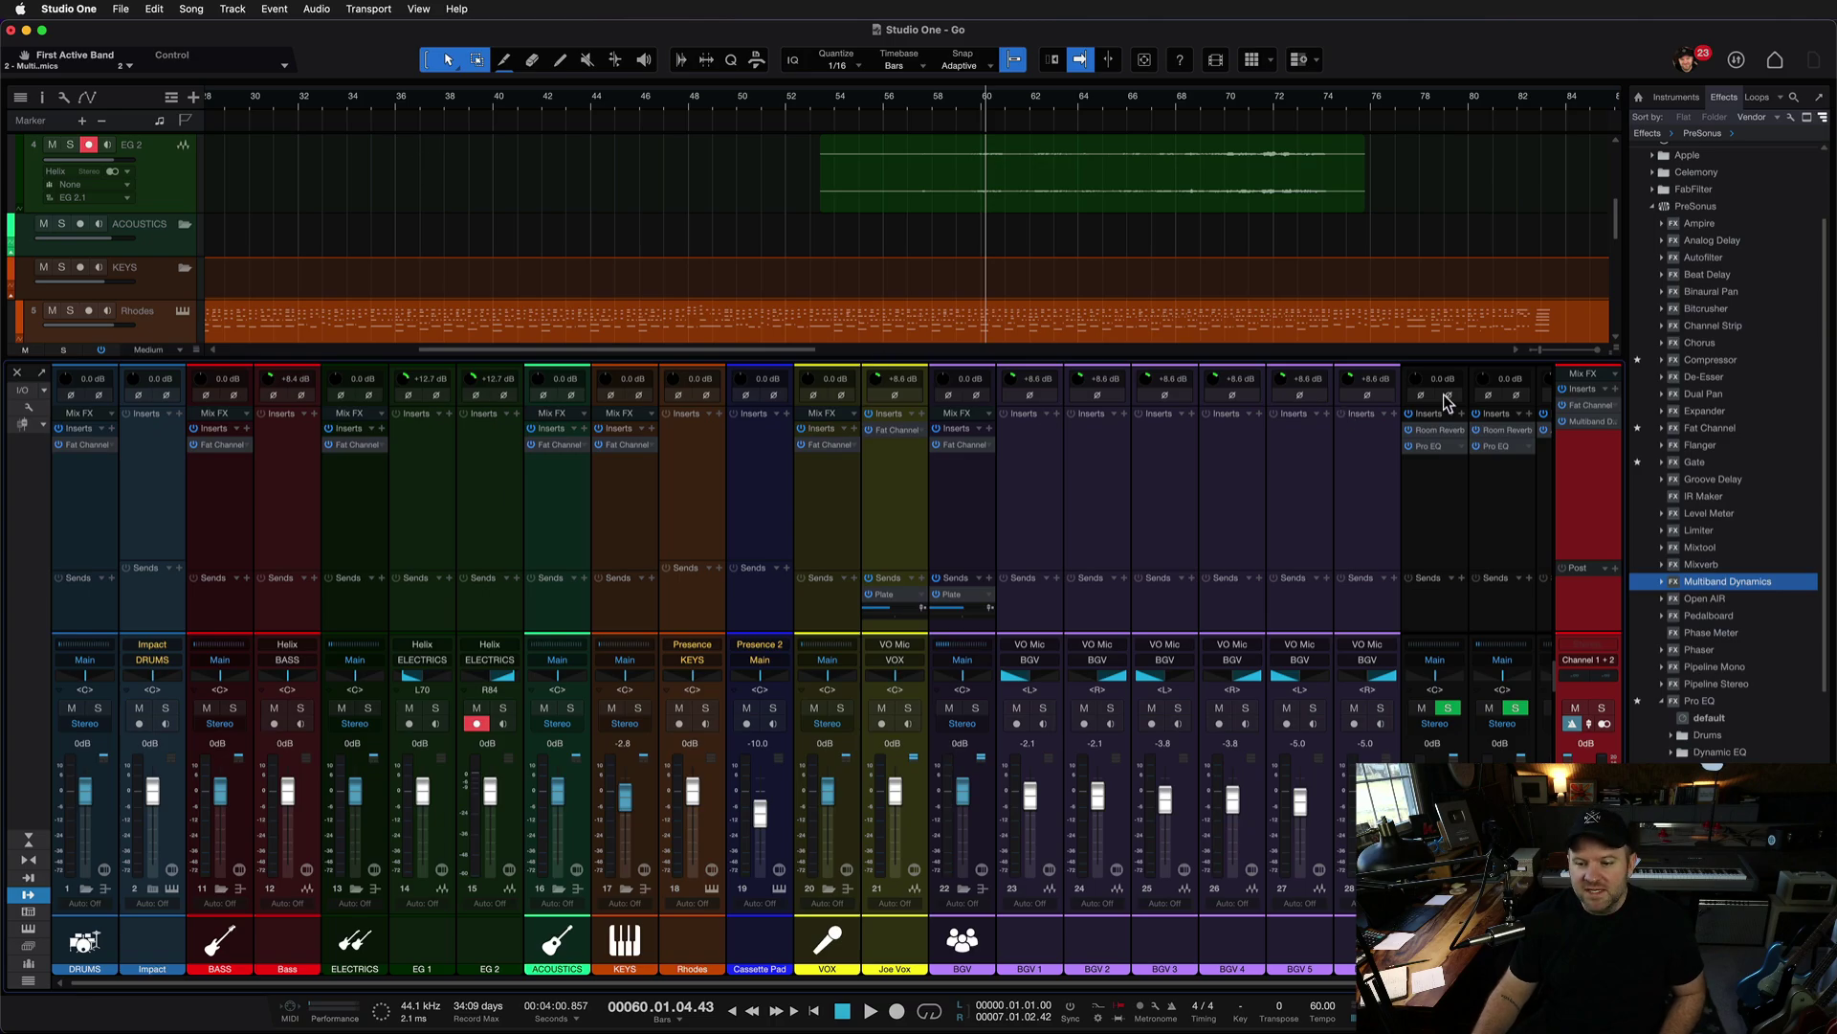
Step: Reopen Multiband Dynamics from the Main insert, reposition it, and open its help page with F1
{"action": "left_click", "coordinate": [1583, 423]}
{"action": "left_click_drag", "start_coordinate": [1208, 347], "coordinate": [714, 218]}
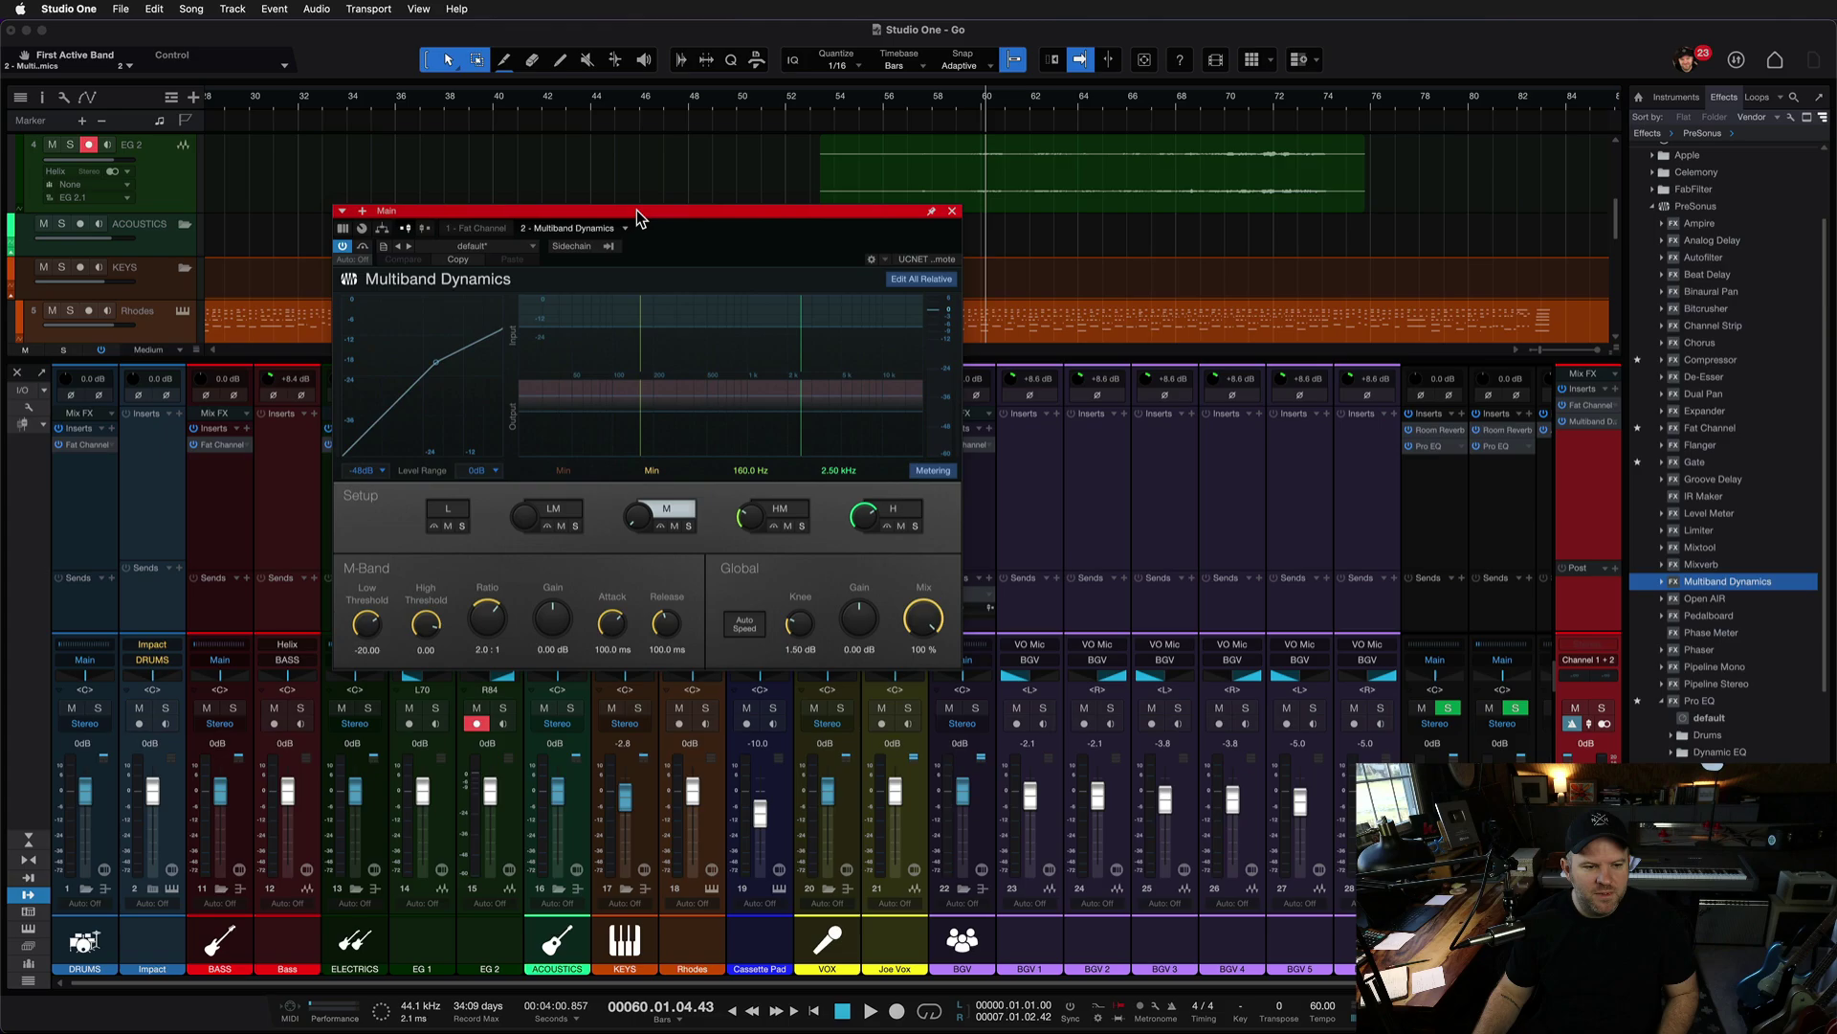
{"action": "left_click_drag", "start_coordinate": [635, 210], "coordinate": [731, 203]}
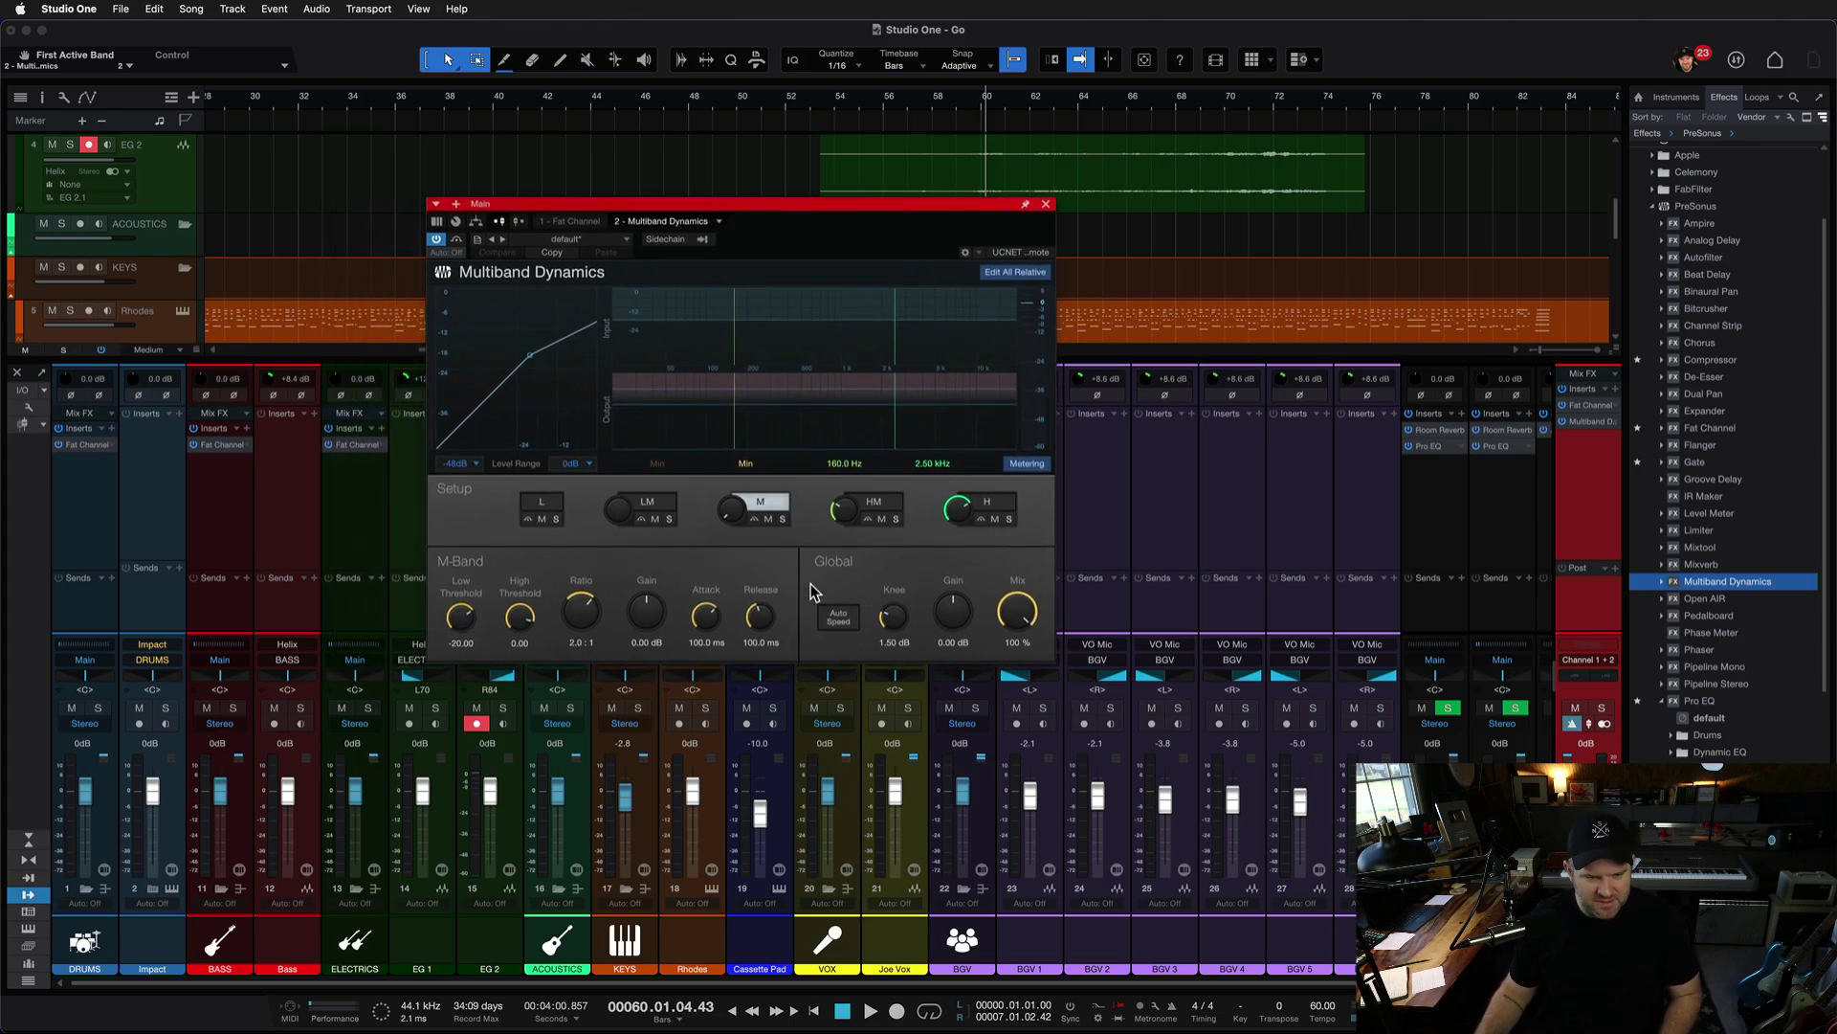
{"action": "key", "text": "F1"}
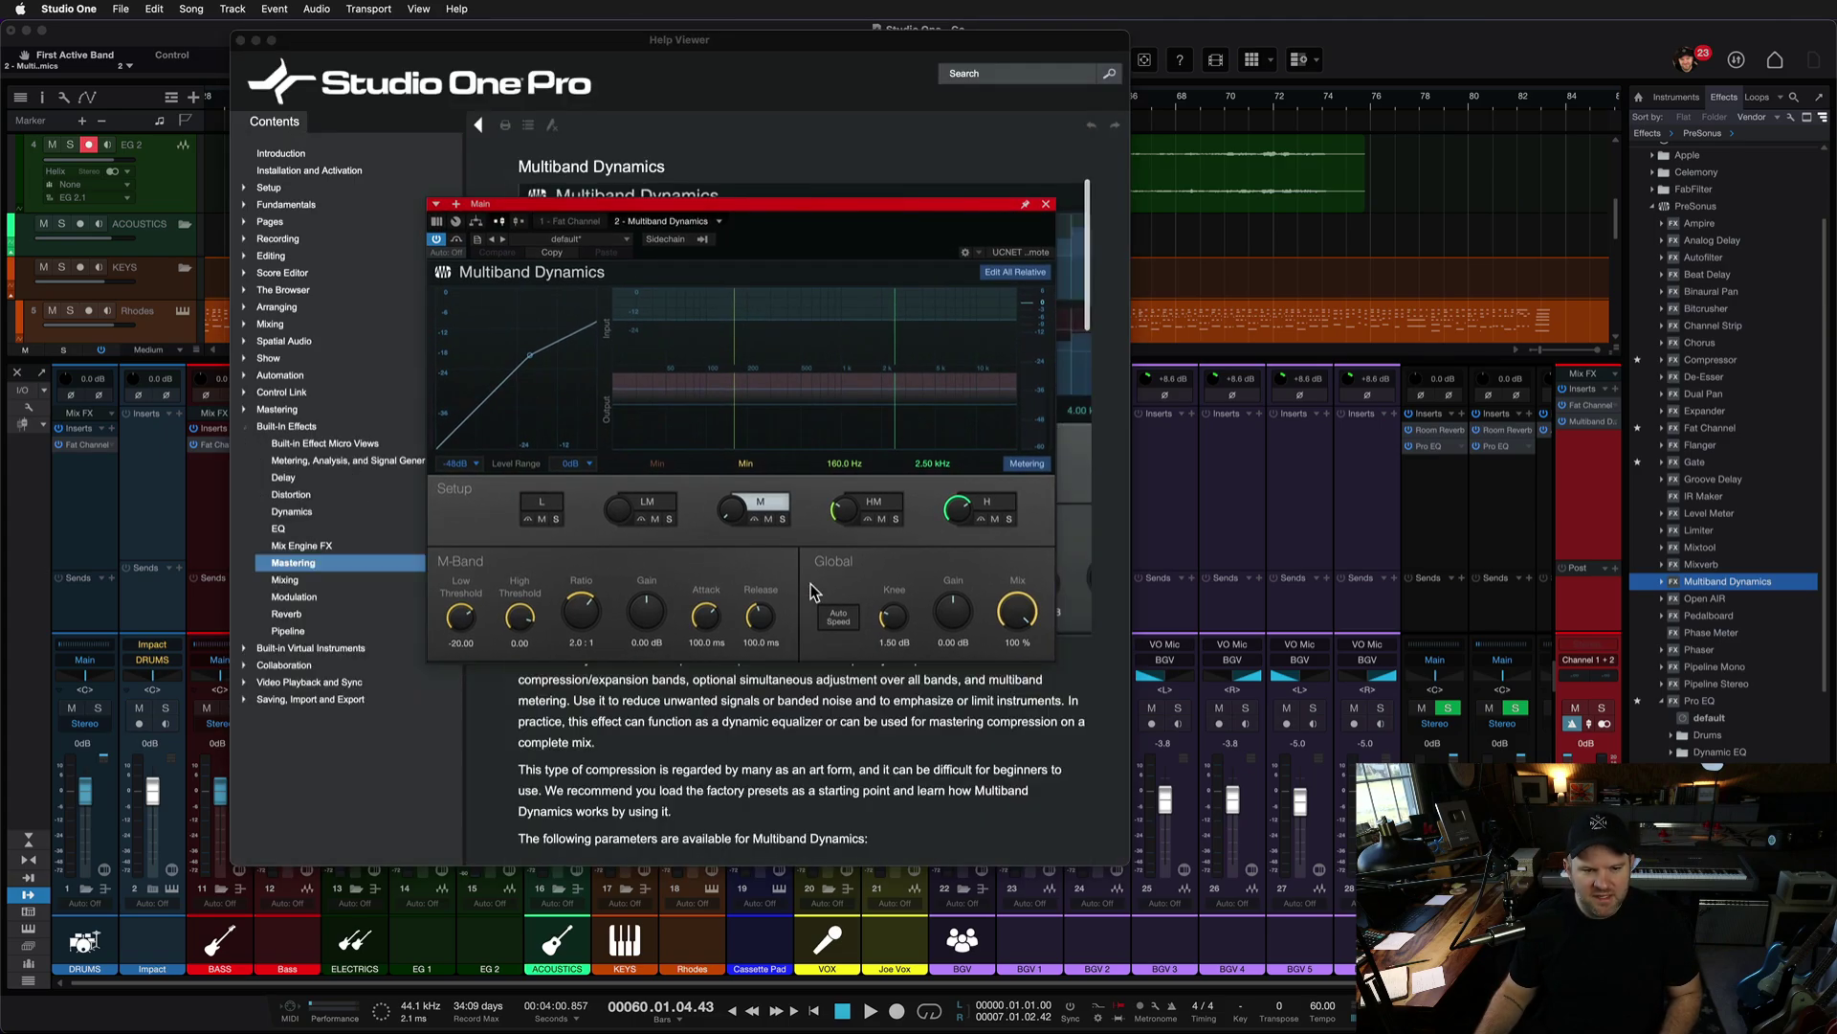
Step: Reopen Multiband Dynamics from the Channel 1+2 insert, open its help, and move the plugin bottom-right
{"action": "left_click", "coordinate": [1047, 205]}
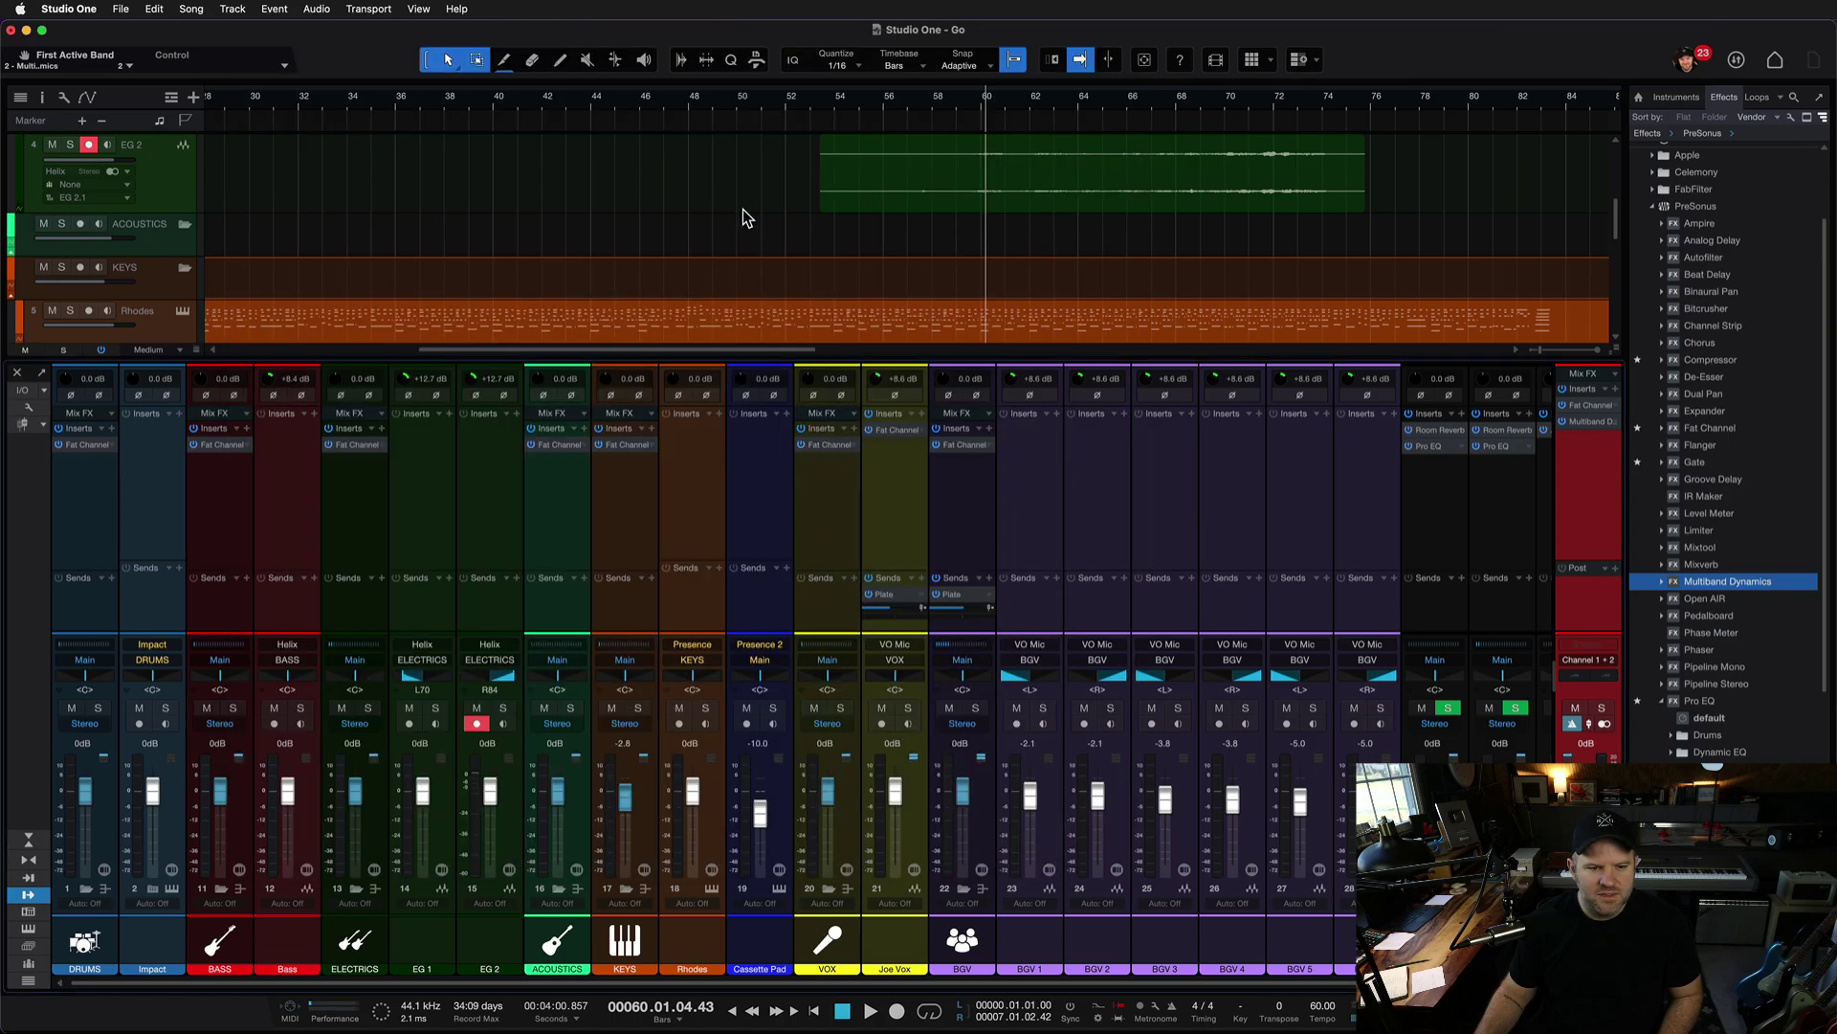
{"action": "left_click", "coordinate": [1591, 422]}
{"action": "key", "text": "F1"}
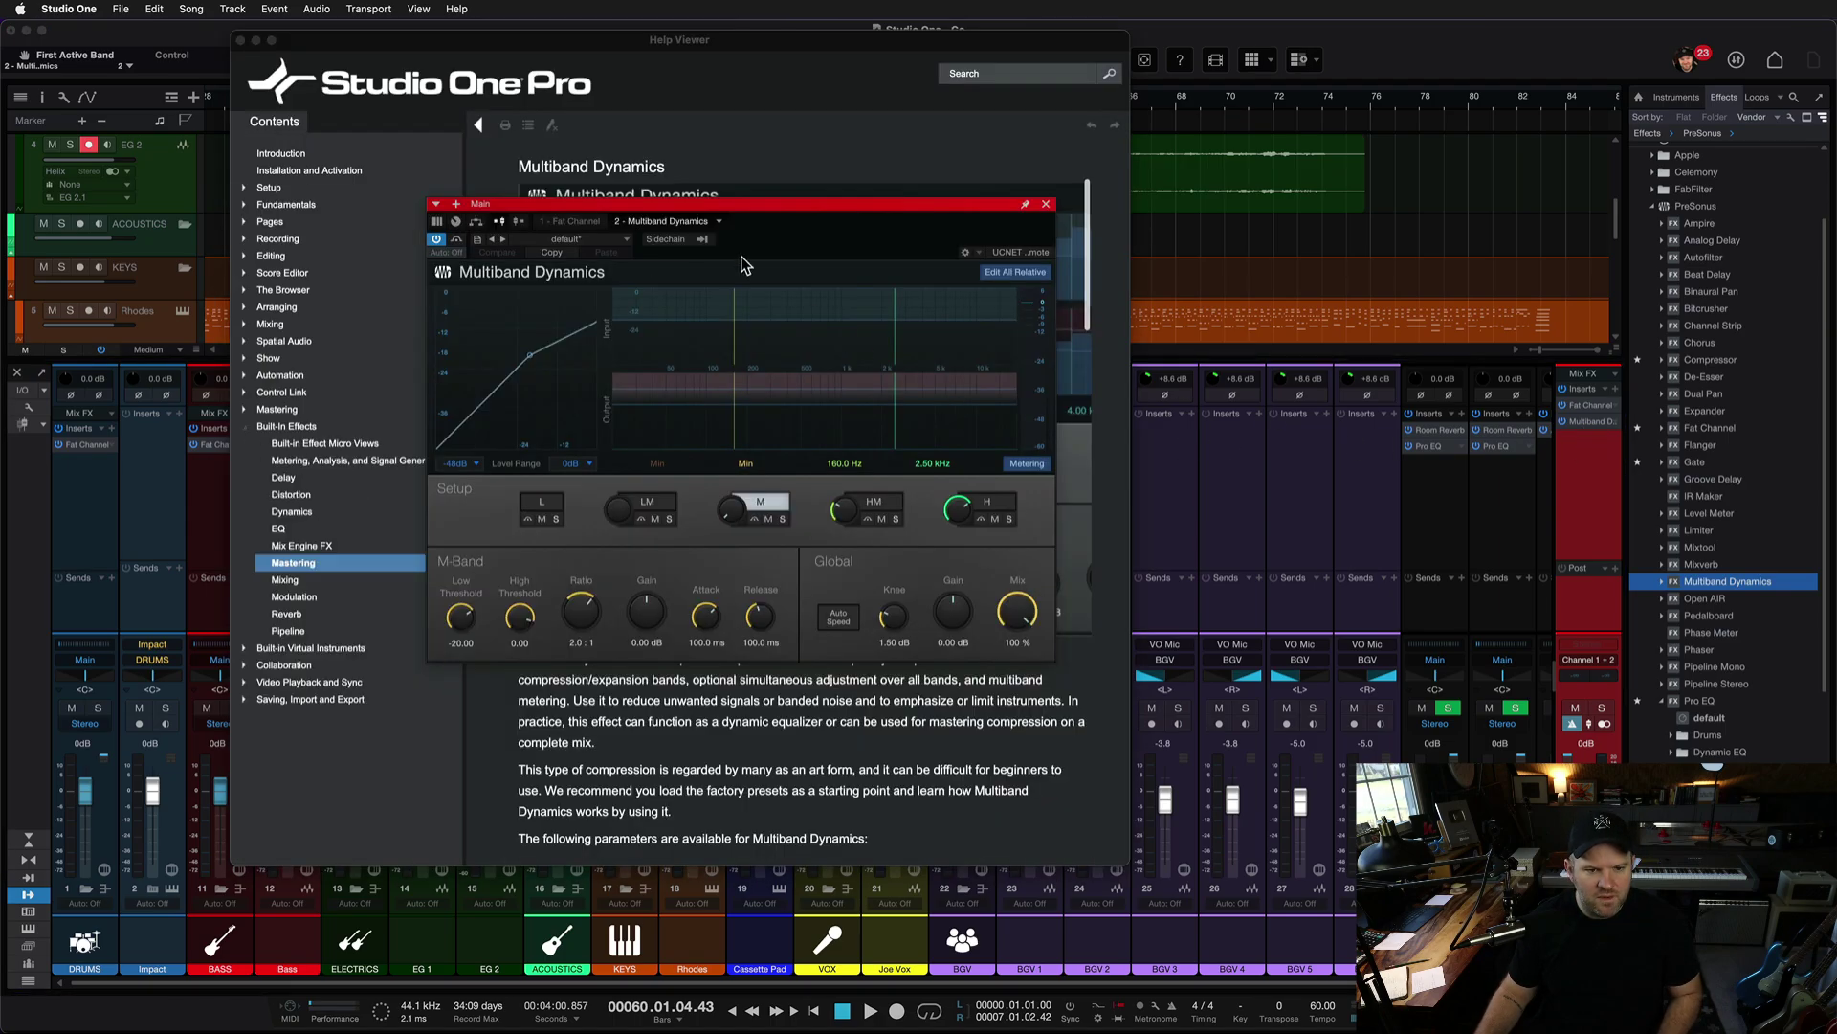
{"action": "left_click_drag", "start_coordinate": [716, 209], "coordinate": [1571, 500]}
{"action": "left_click", "coordinate": [708, 94]}
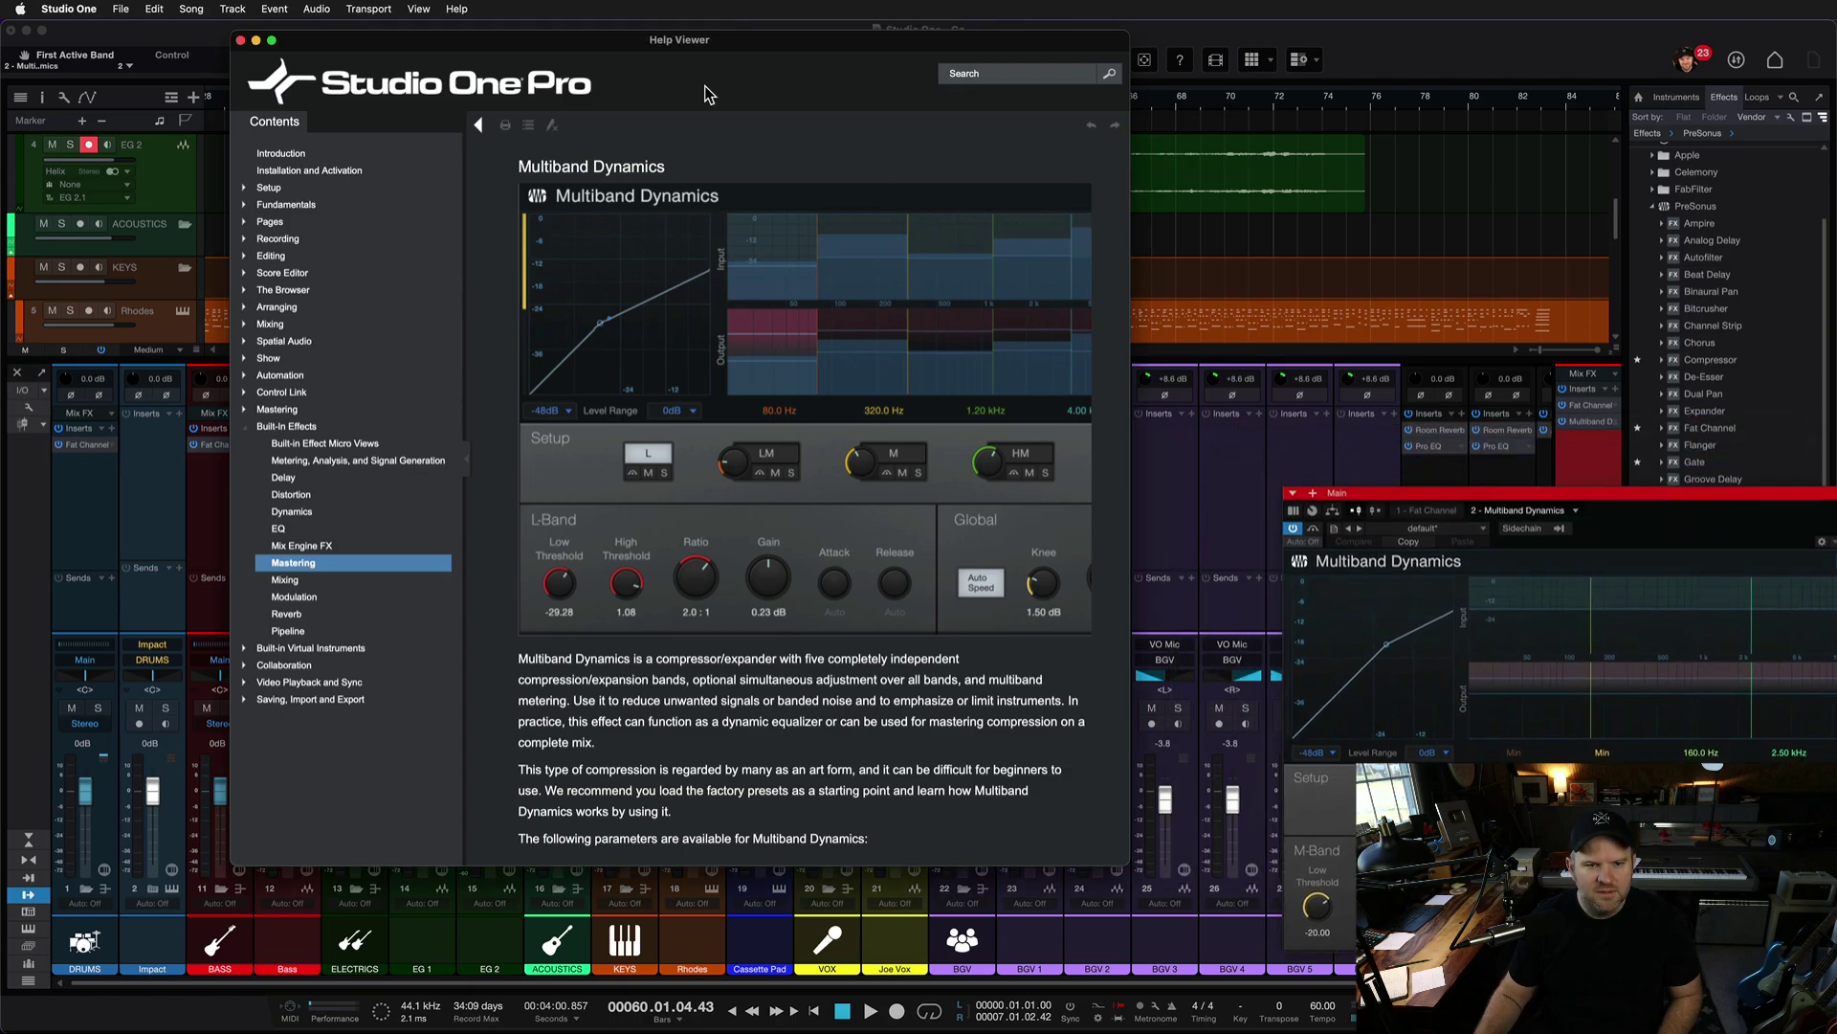
{"action": "scroll", "coordinate": [735, 414], "scroll_direction": "down", "scroll_amount": 10}
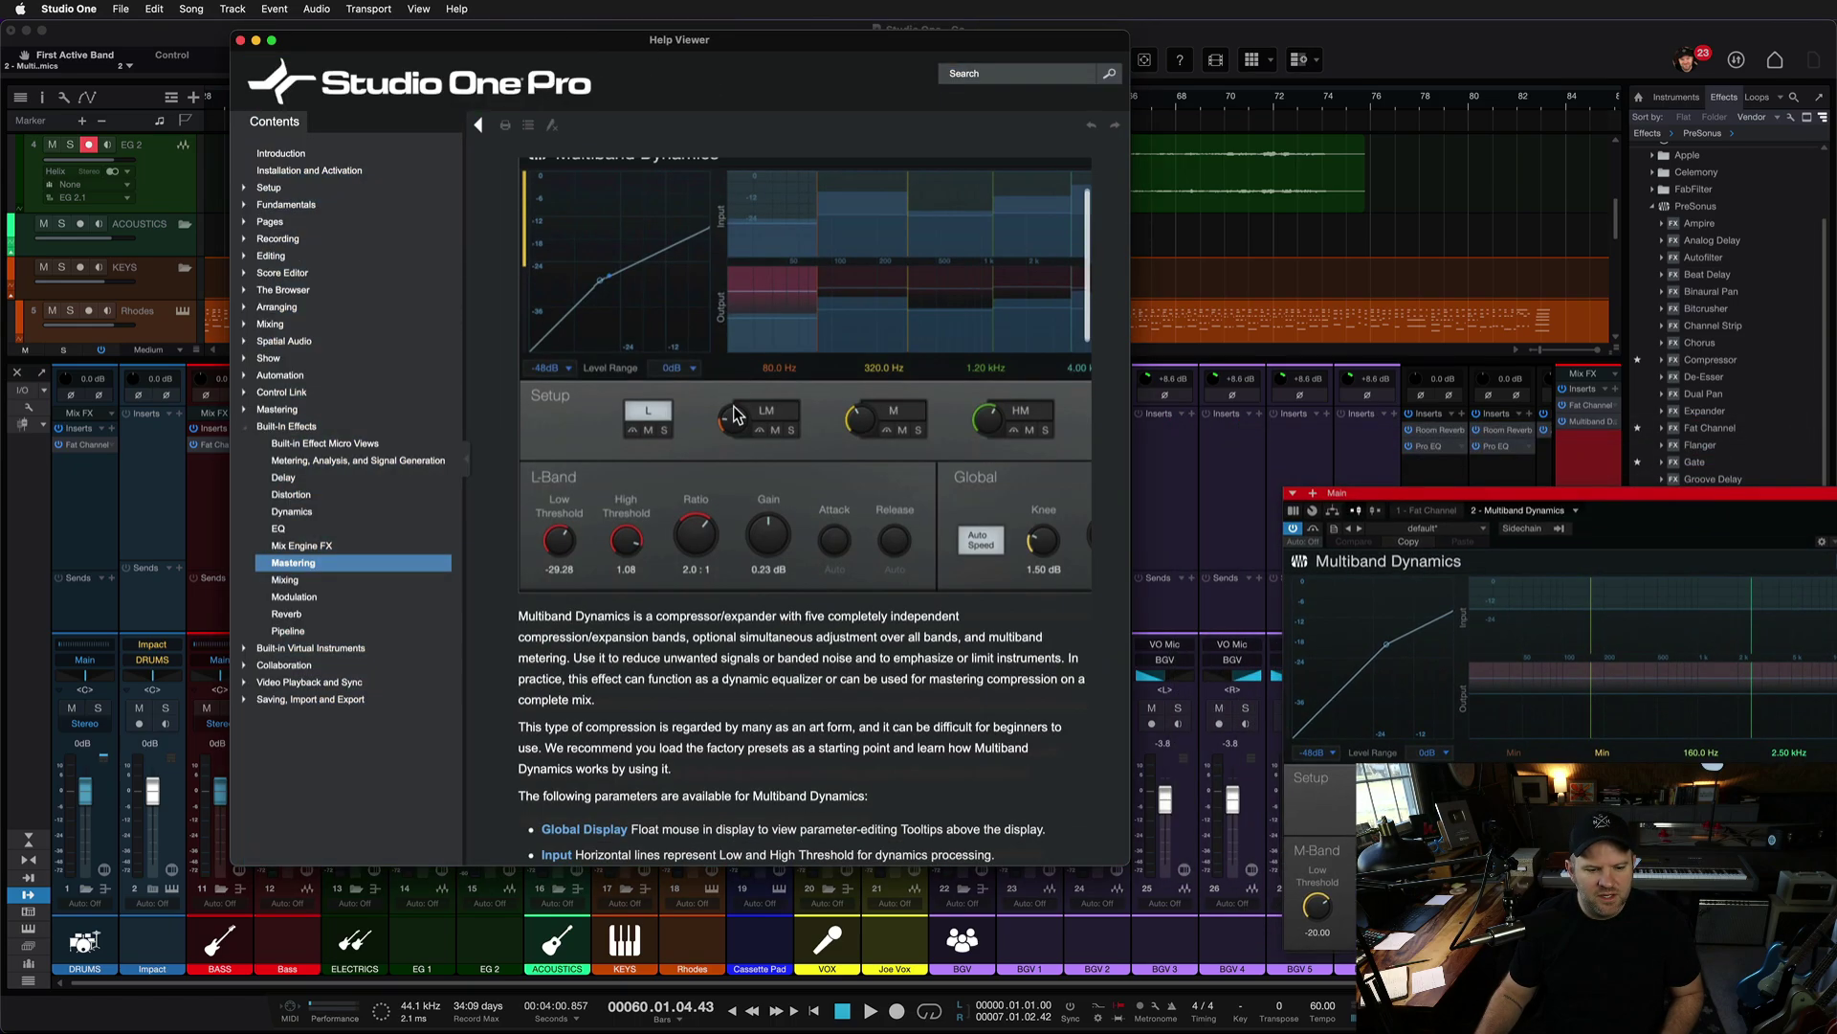
{"action": "scroll", "coordinate": [735, 413], "scroll_direction": "down", "scroll_amount": 20}
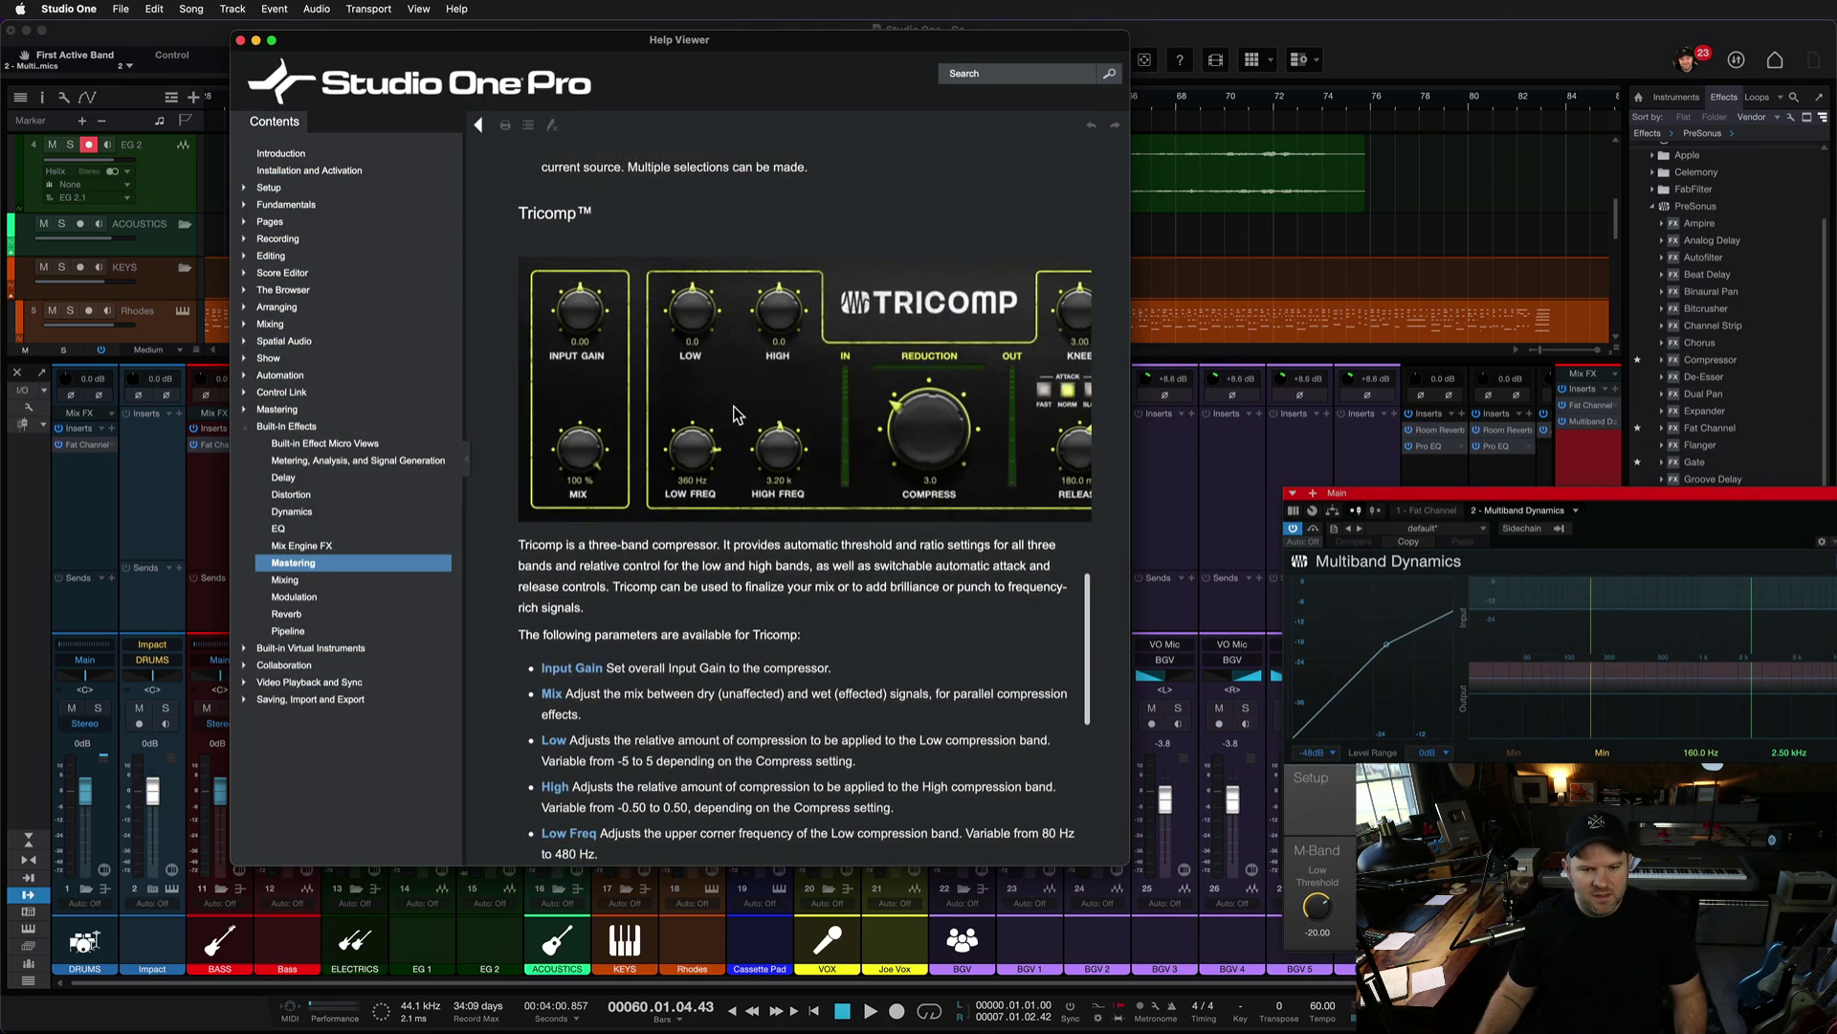
{"action": "scroll", "coordinate": [733, 406], "scroll_direction": "up", "scroll_amount": 20}
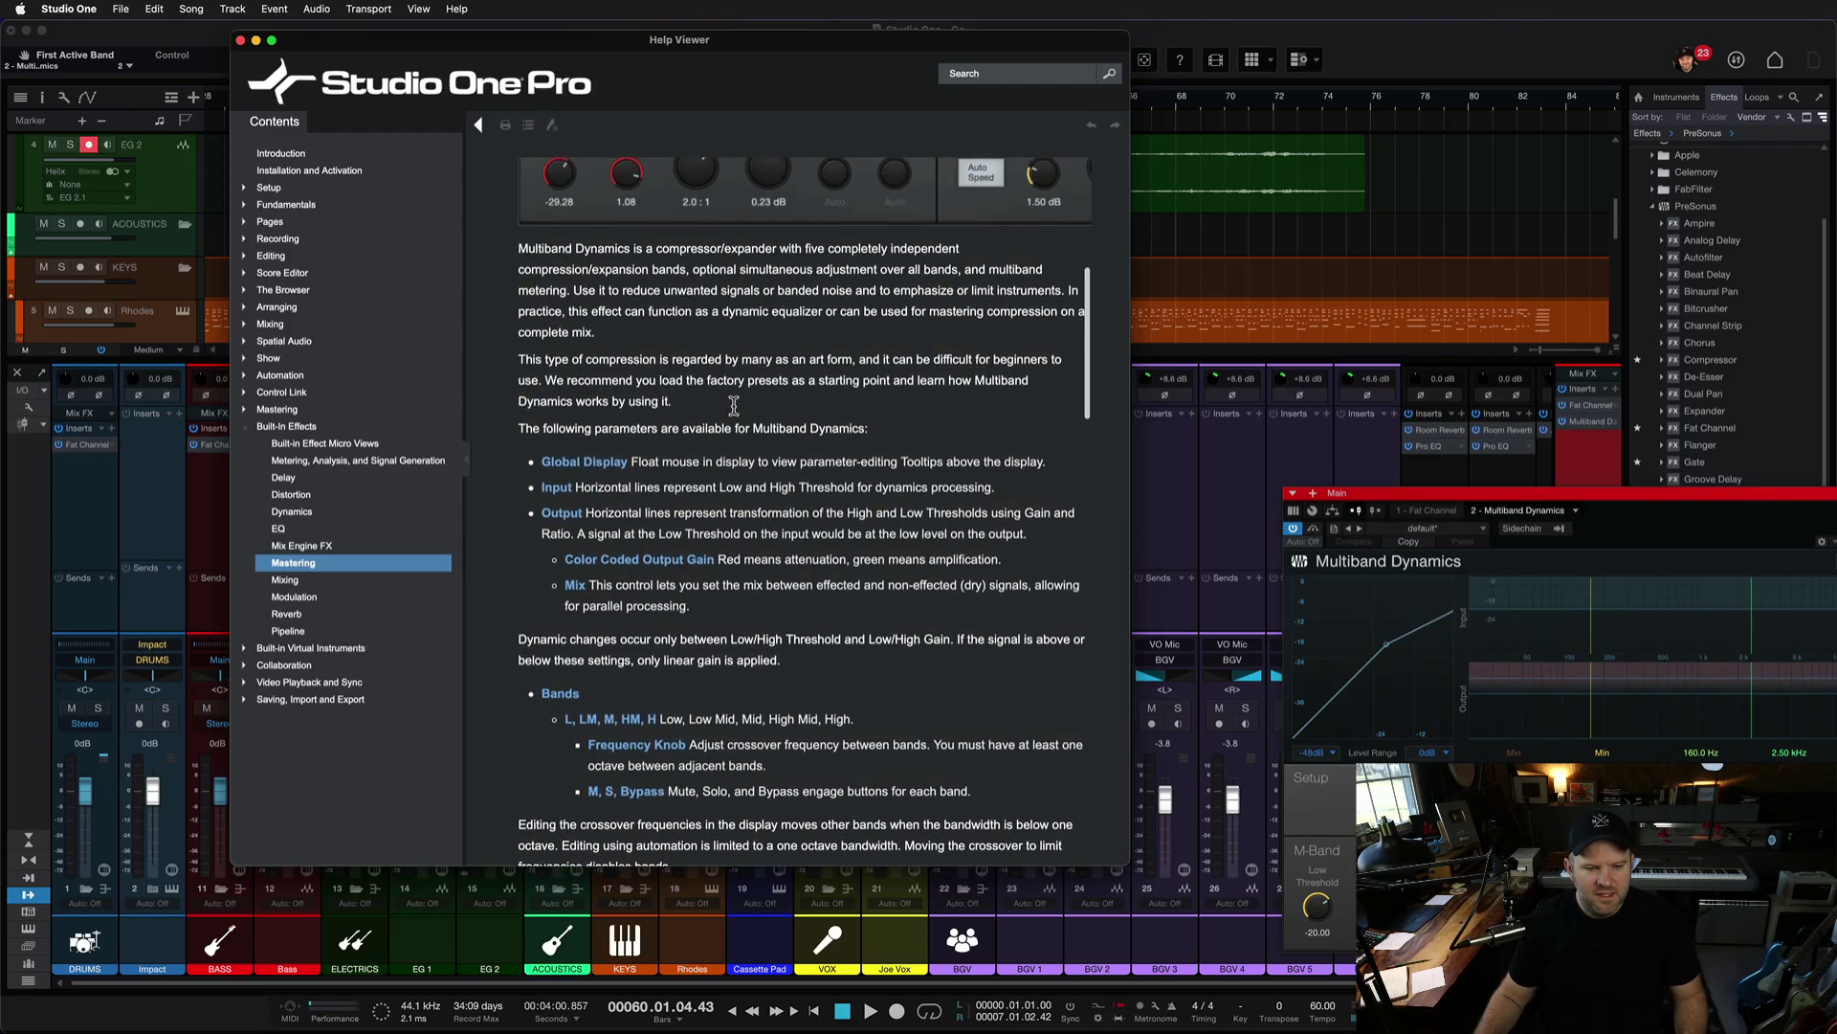
{"action": "scroll", "coordinate": [733, 406], "scroll_direction": "up", "scroll_amount": 6}
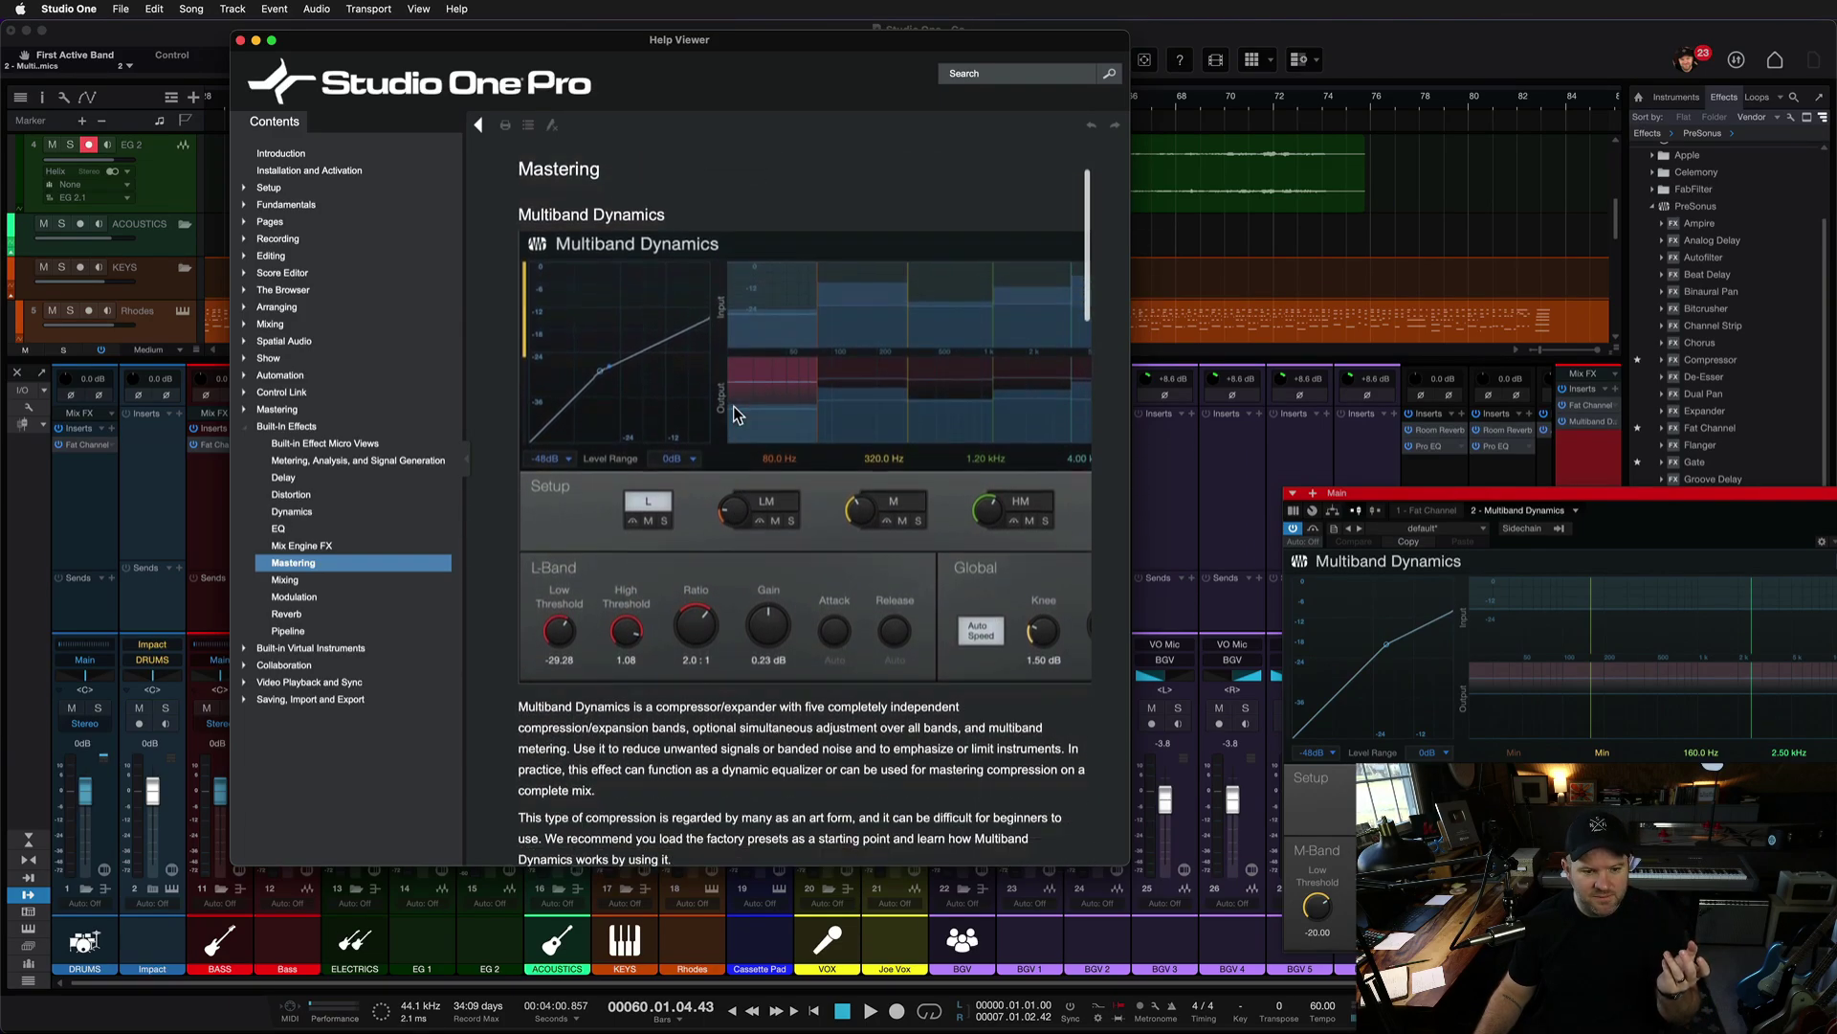
{"action": "scroll", "coordinate": [733, 406], "scroll_direction": "down", "scroll_amount": 4}
{"action": "scroll", "coordinate": [733, 405], "scroll_direction": "down", "scroll_amount": 20}
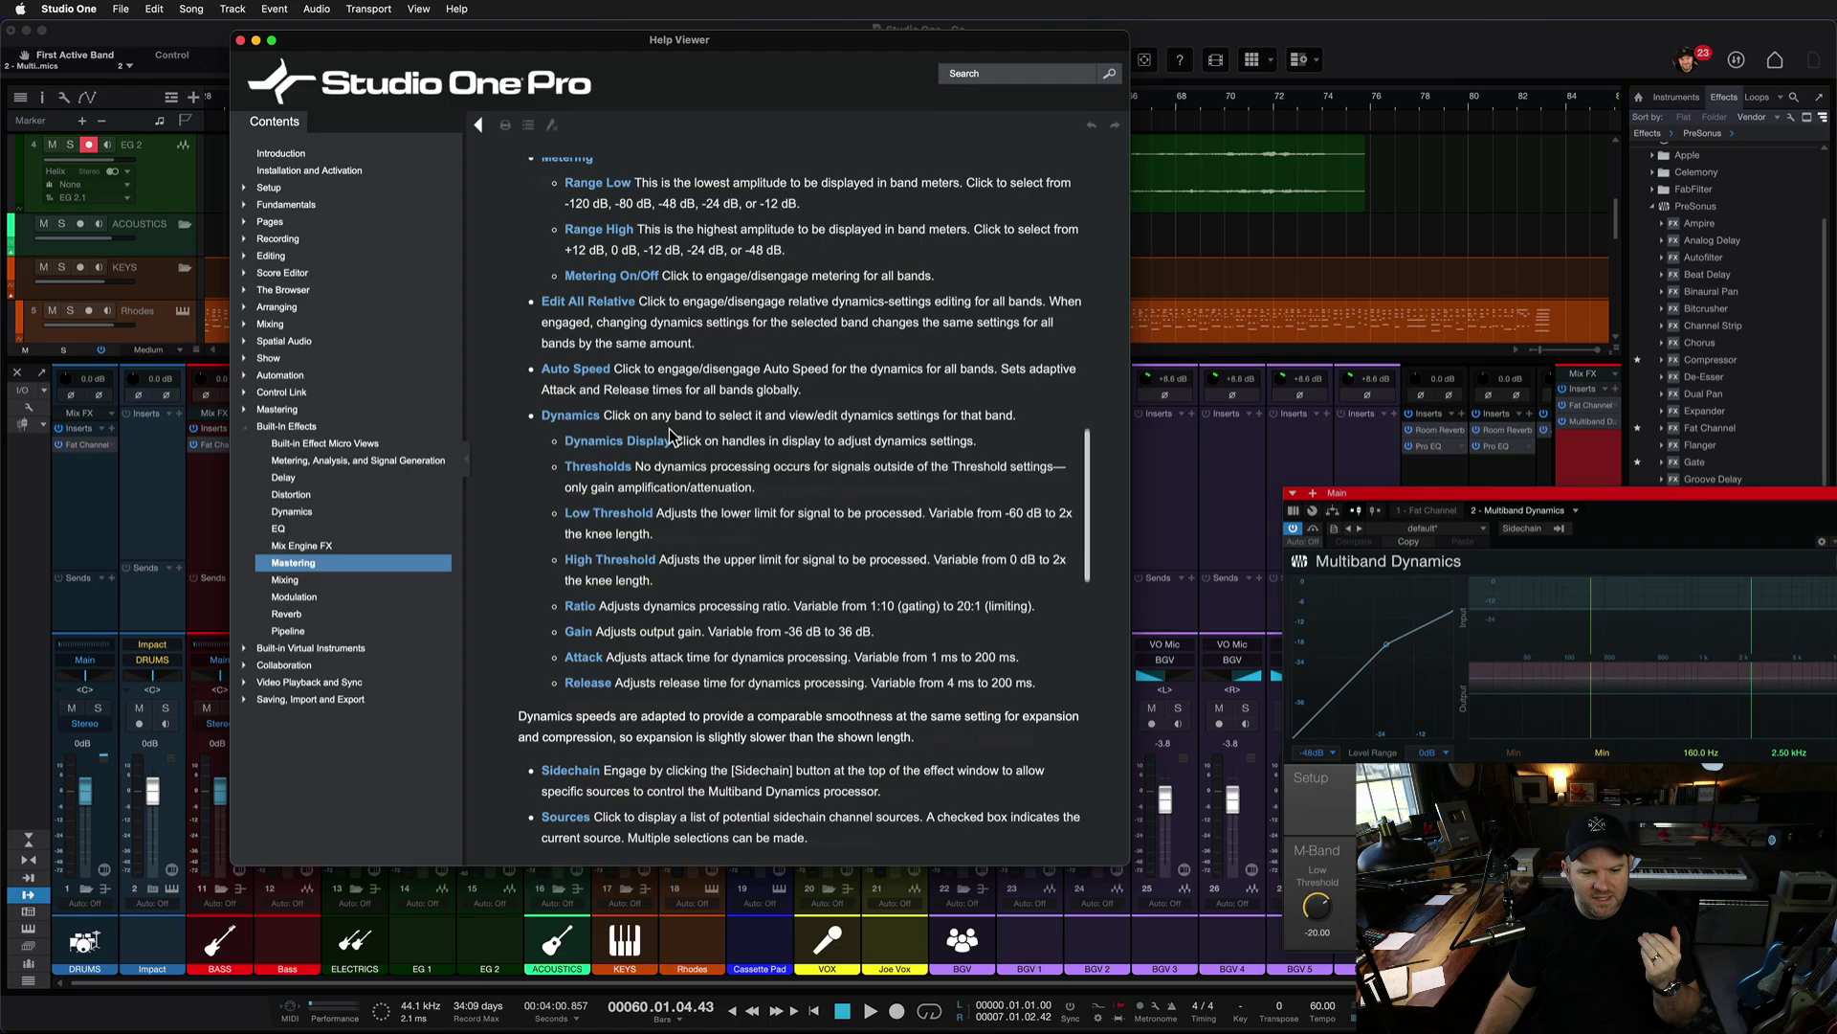
{"action": "scroll", "coordinate": [673, 436], "scroll_direction": "down", "scroll_amount": 15}
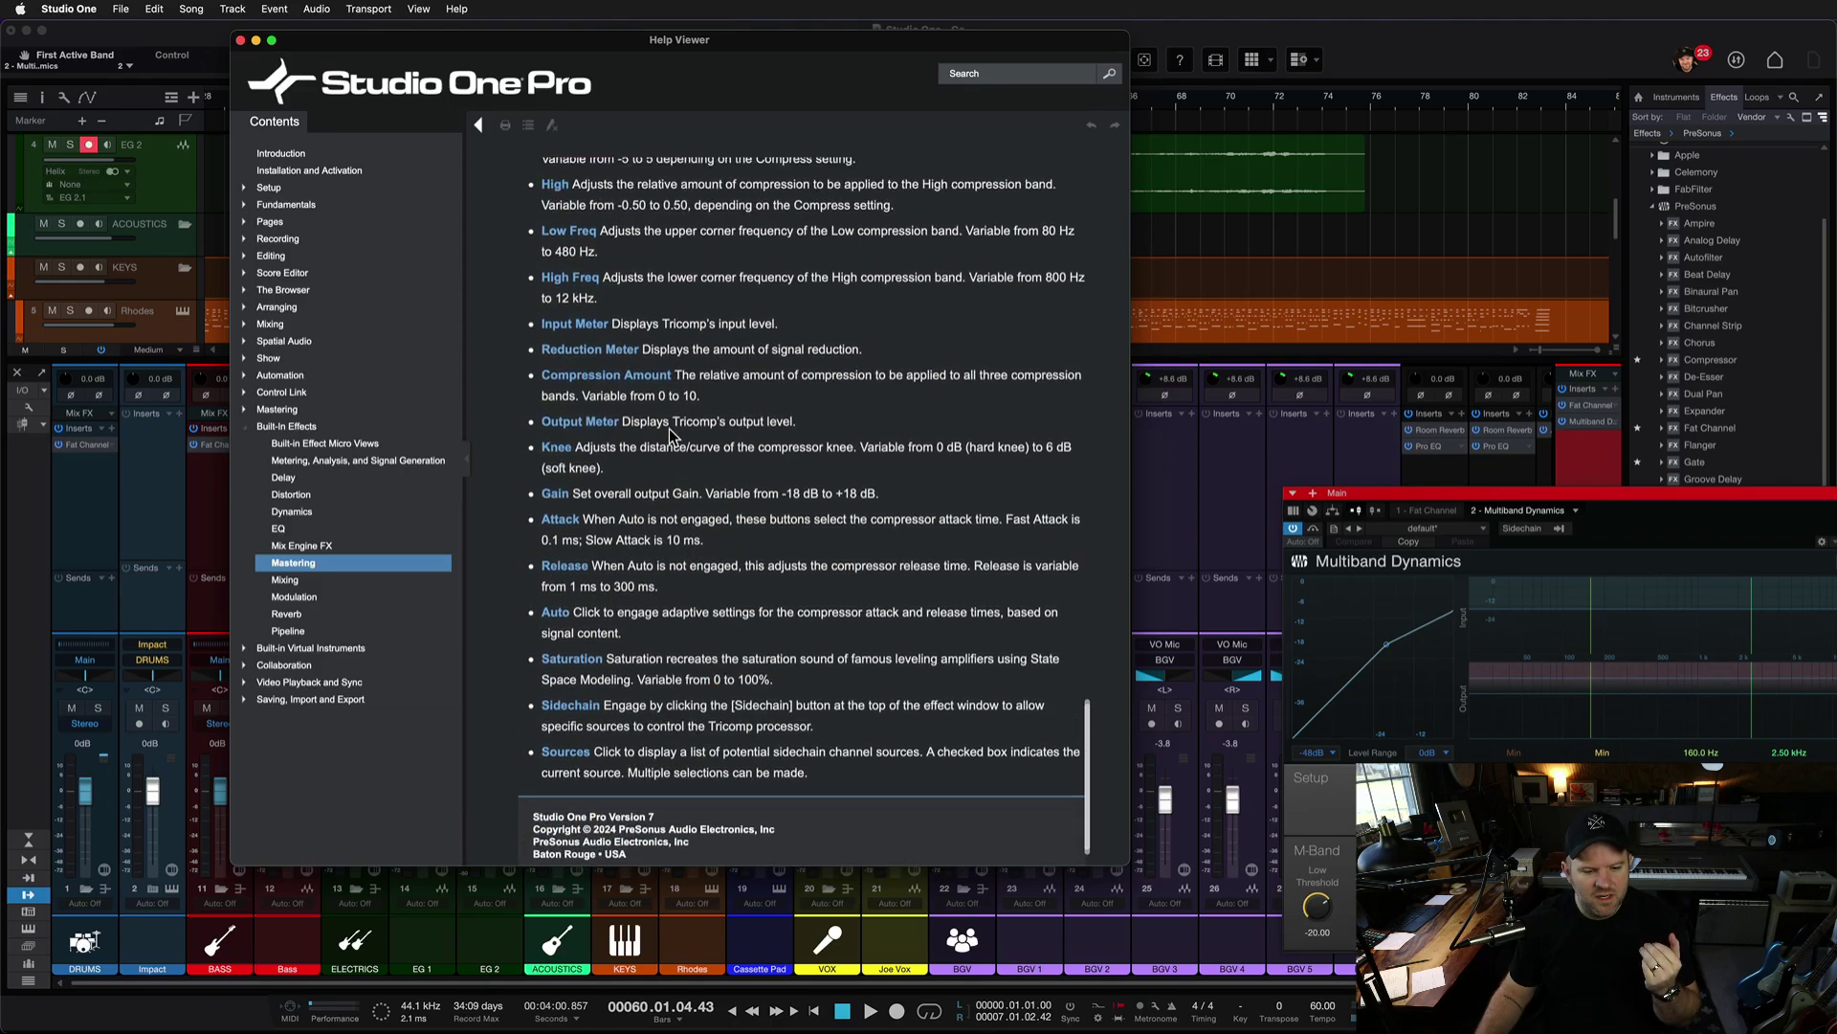
{"action": "scroll", "coordinate": [670, 436], "scroll_direction": "down", "scroll_amount": 10}
{"action": "scroll", "coordinate": [679, 434], "scroll_direction": "up", "scroll_amount": 3}
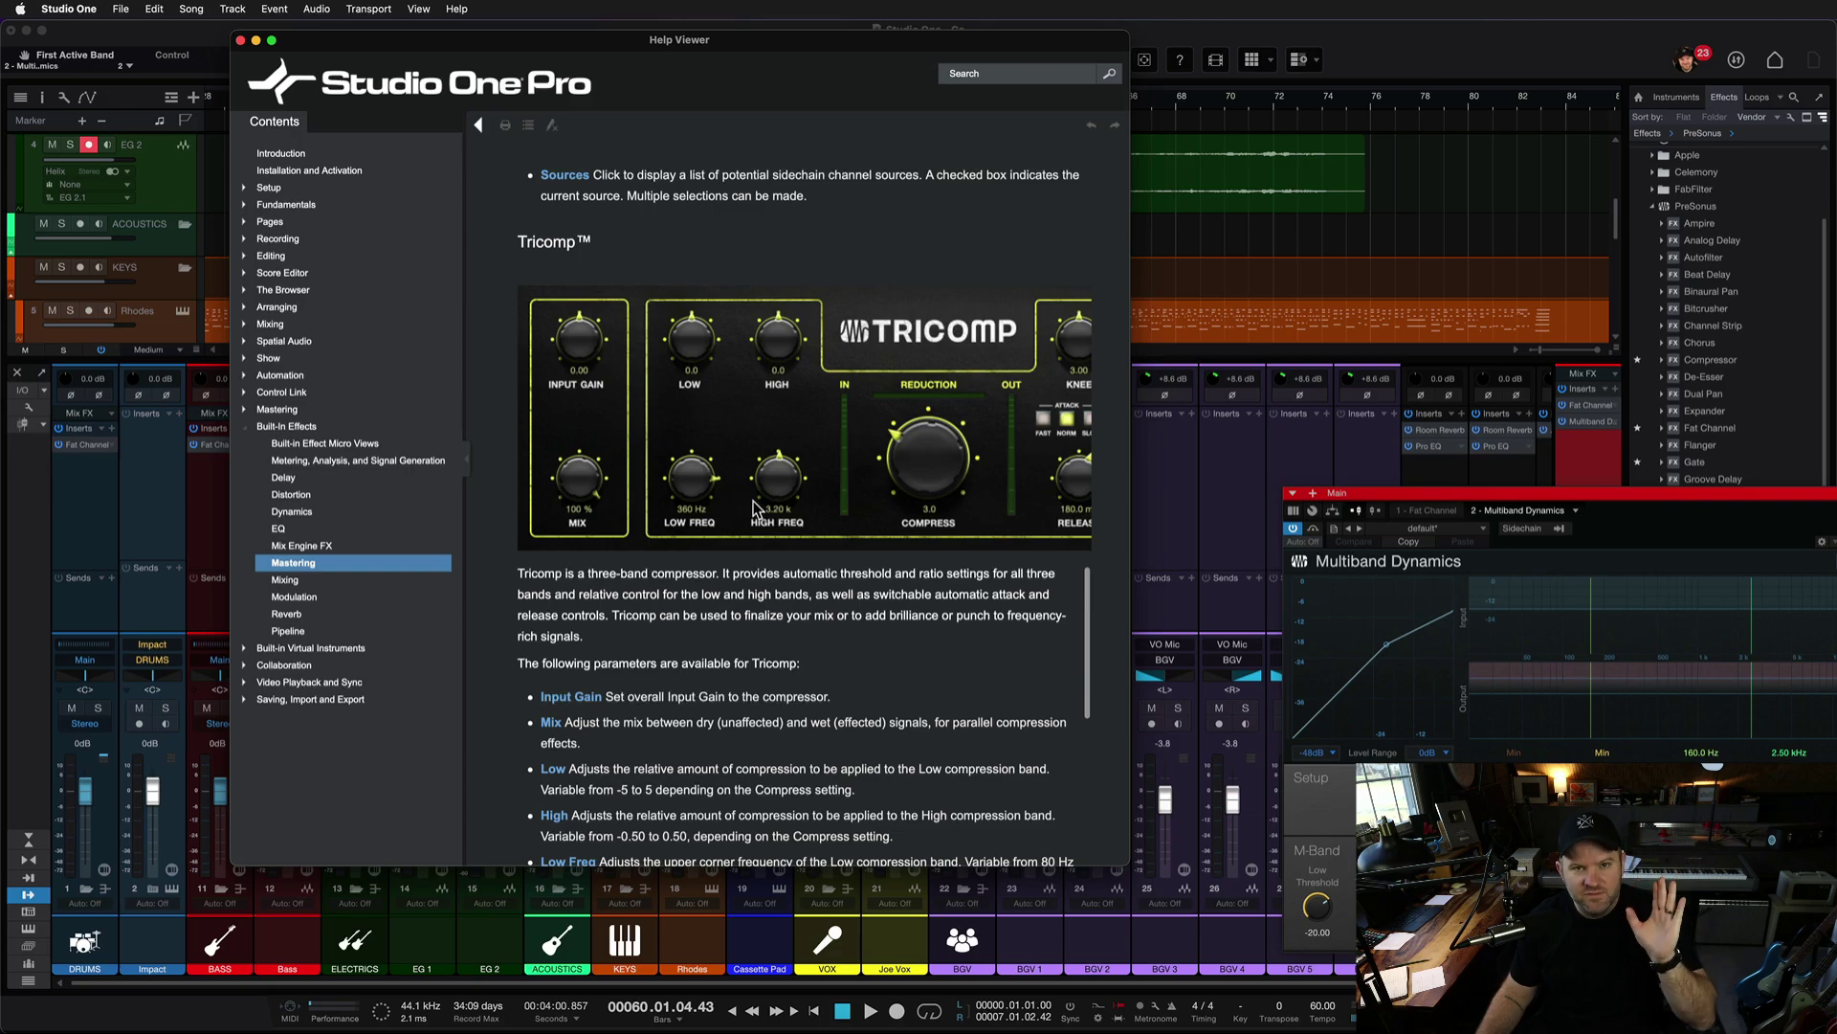
{"action": "scroll", "coordinate": [754, 507], "scroll_direction": "down", "scroll_amount": 2}
{"action": "scroll", "coordinate": [754, 508], "scroll_direction": "up", "scroll_amount": 3}
{"action": "scroll", "coordinate": [754, 507], "scroll_direction": "down", "scroll_amount": 5}
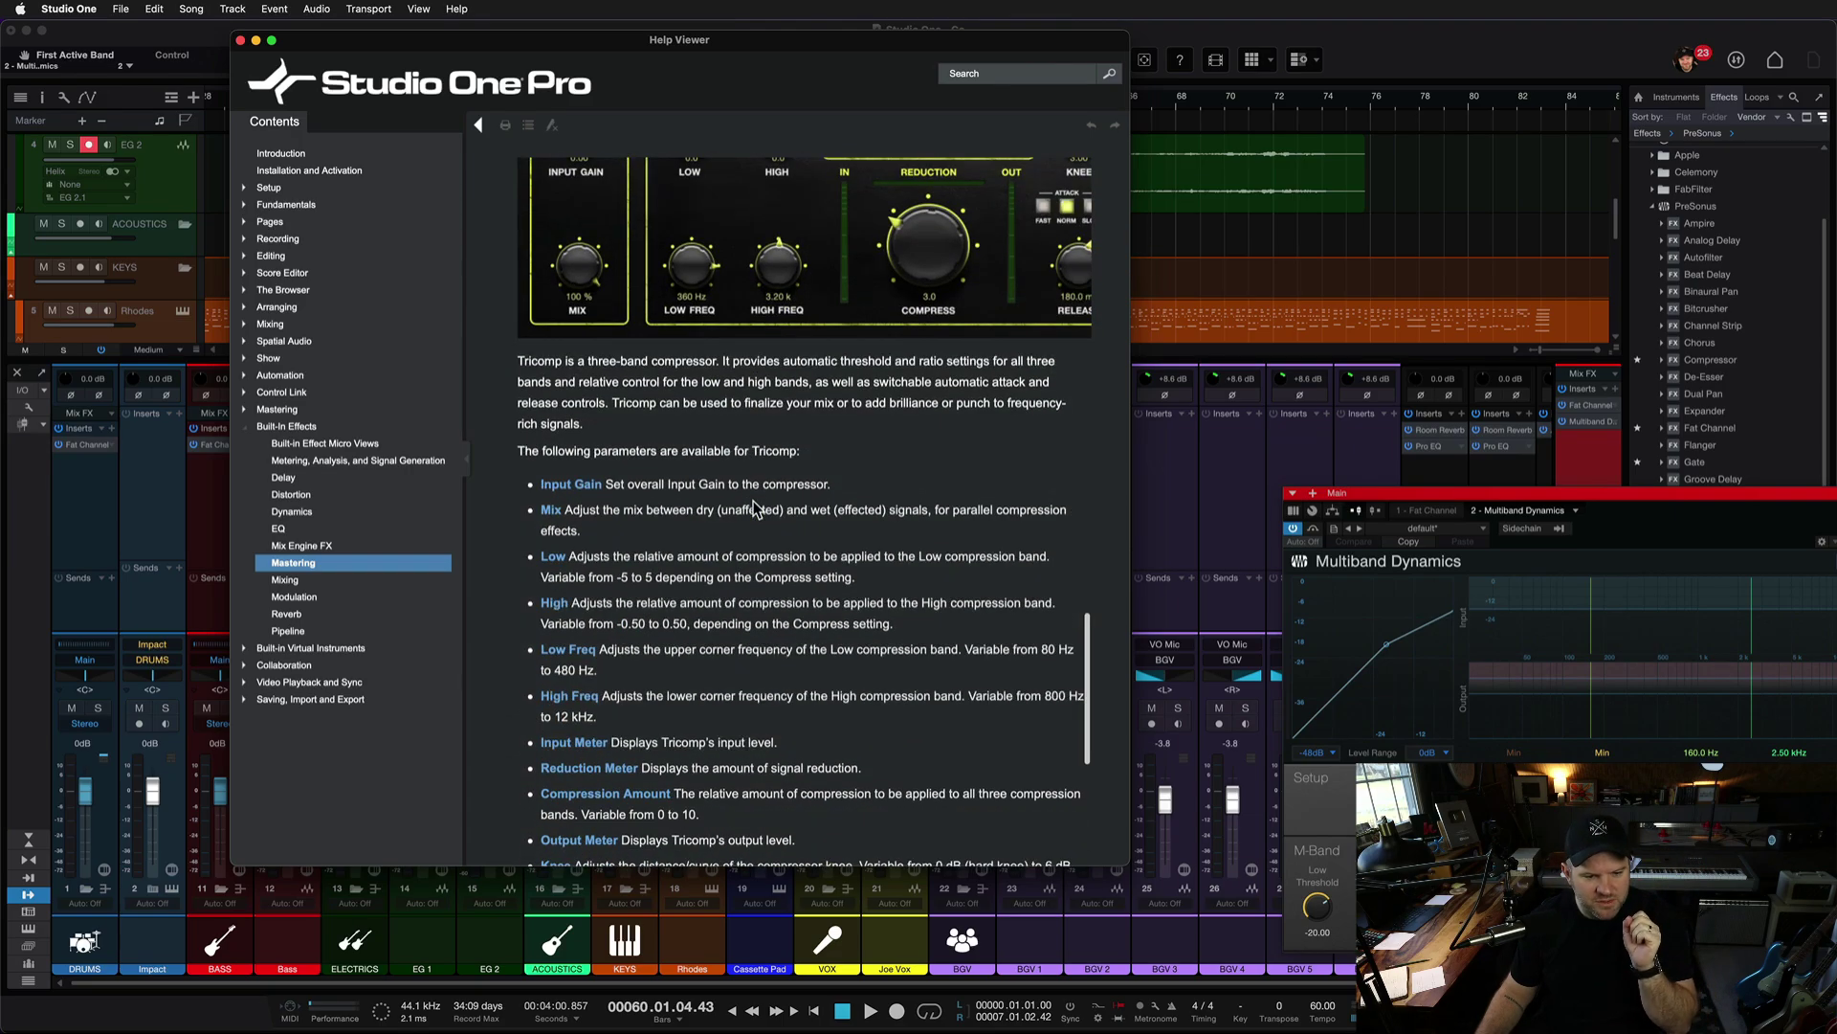
{"action": "scroll", "coordinate": [660, 565], "scroll_direction": "down", "scroll_amount": 15}
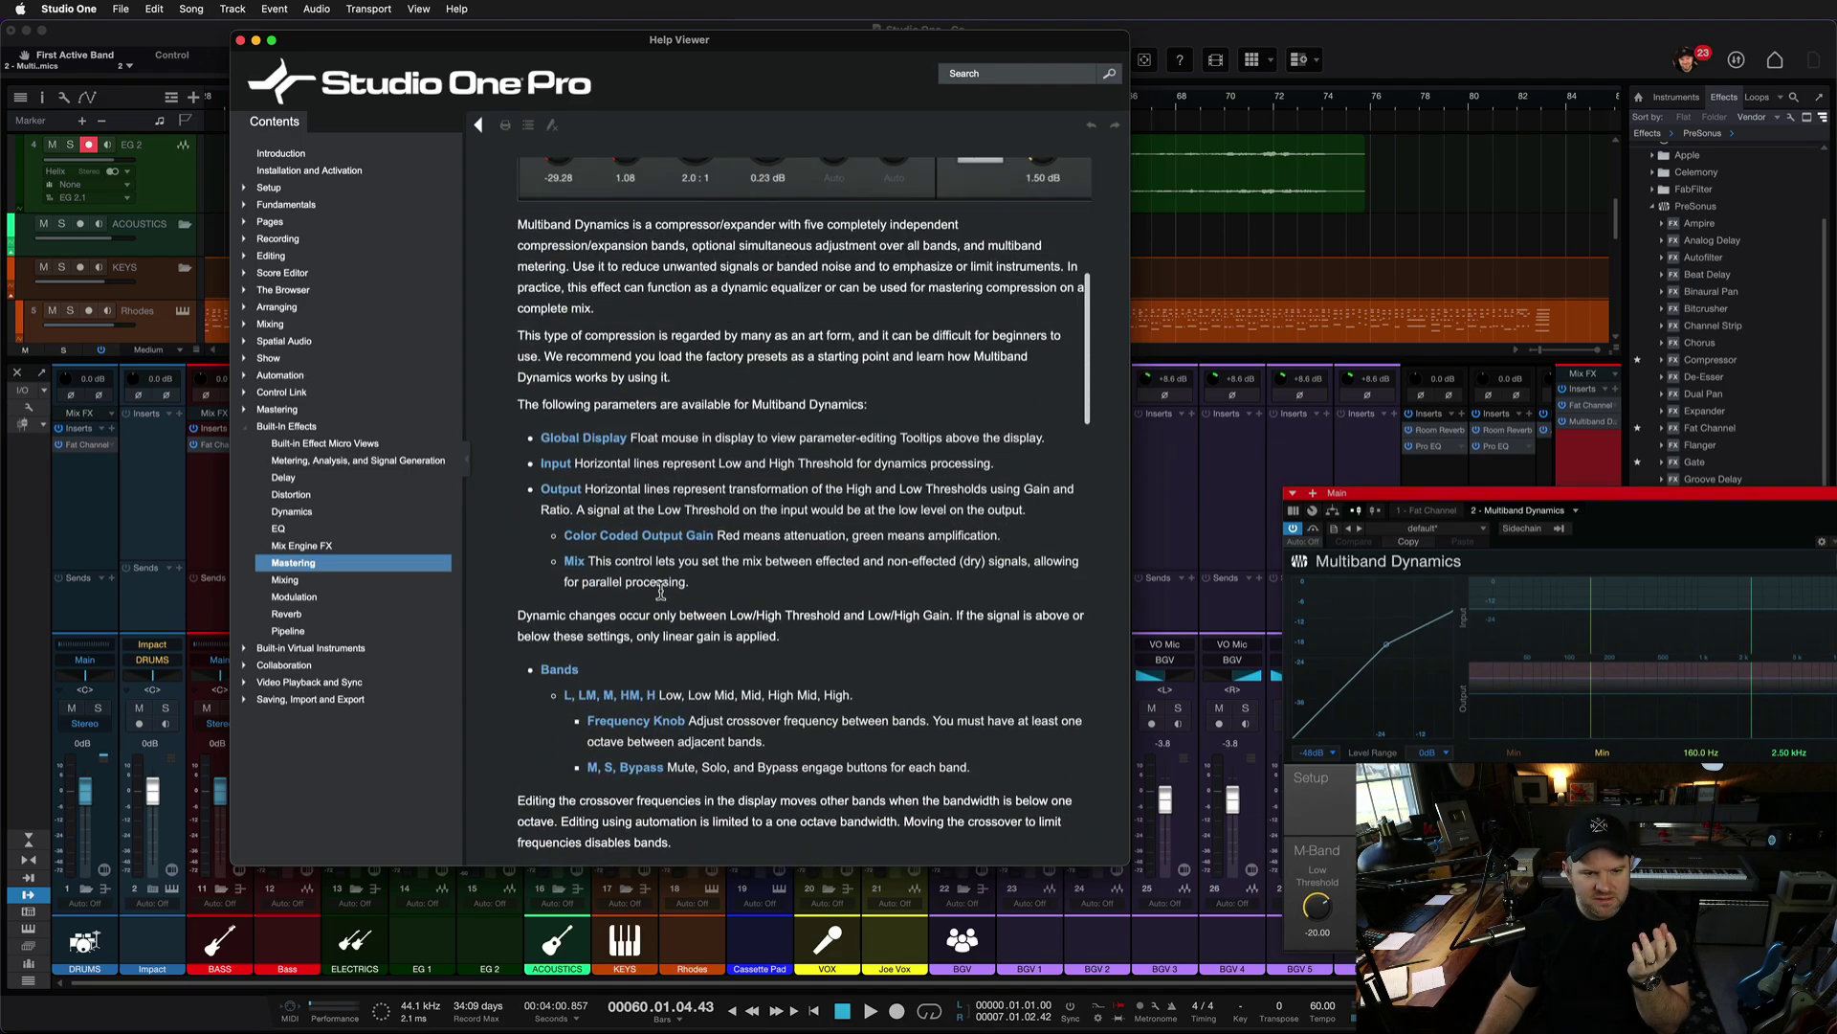
{"action": "scroll", "coordinate": [660, 590], "scroll_direction": "up", "scroll_amount": 8}
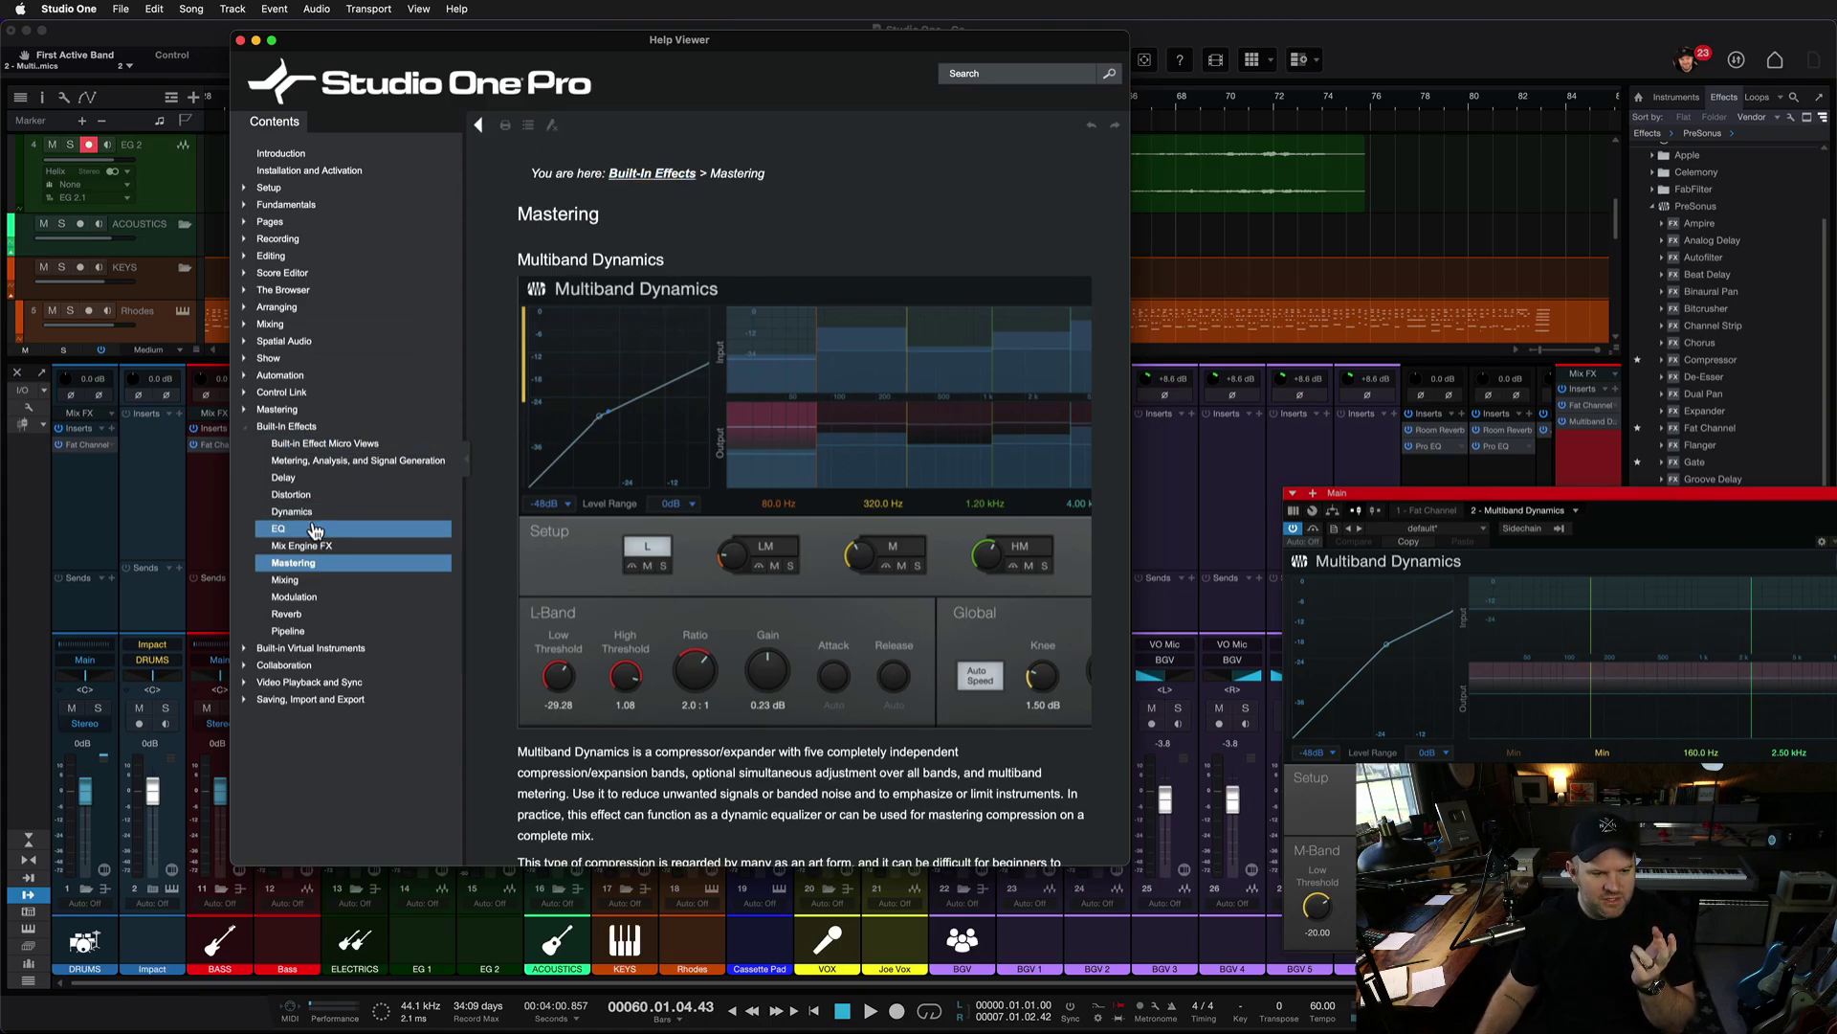
Step: Browse the Delay help page, then the Distortion chapter down to Red Light Distortion
{"action": "left_click", "coordinate": [316, 479]}
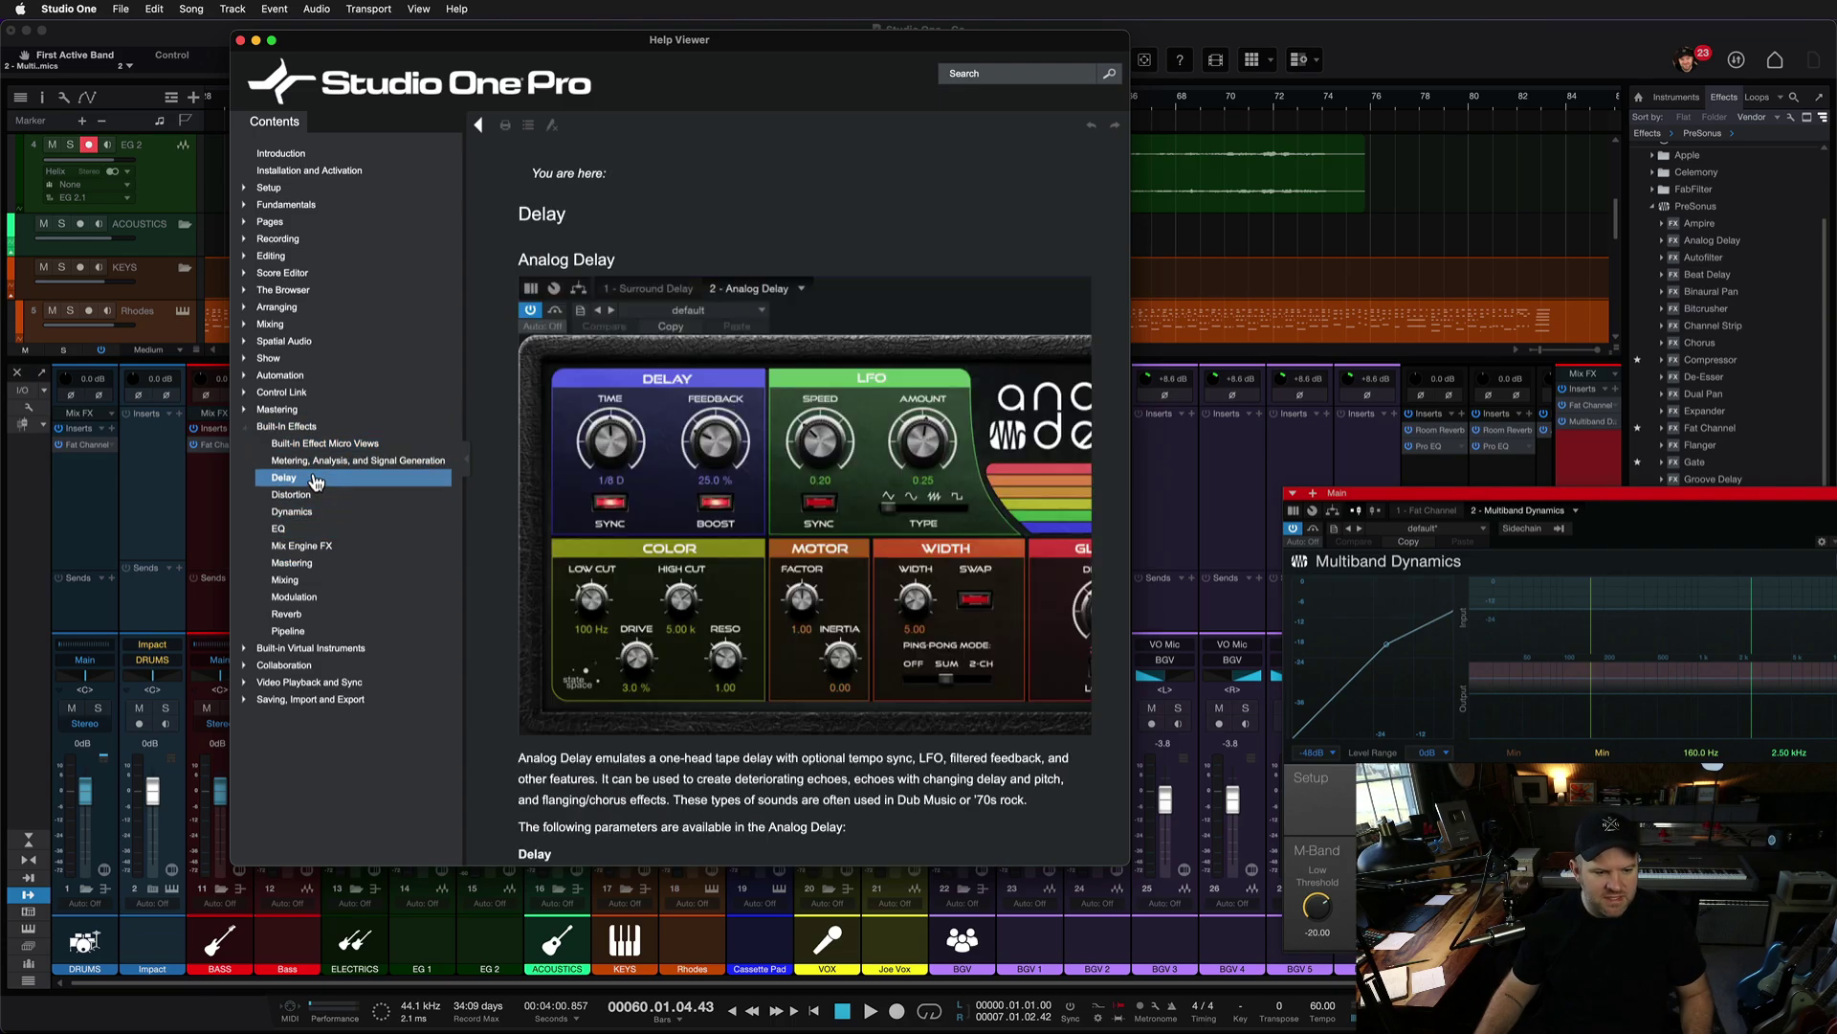
{"action": "scroll", "coordinate": [599, 476], "scroll_direction": "down", "scroll_amount": 10}
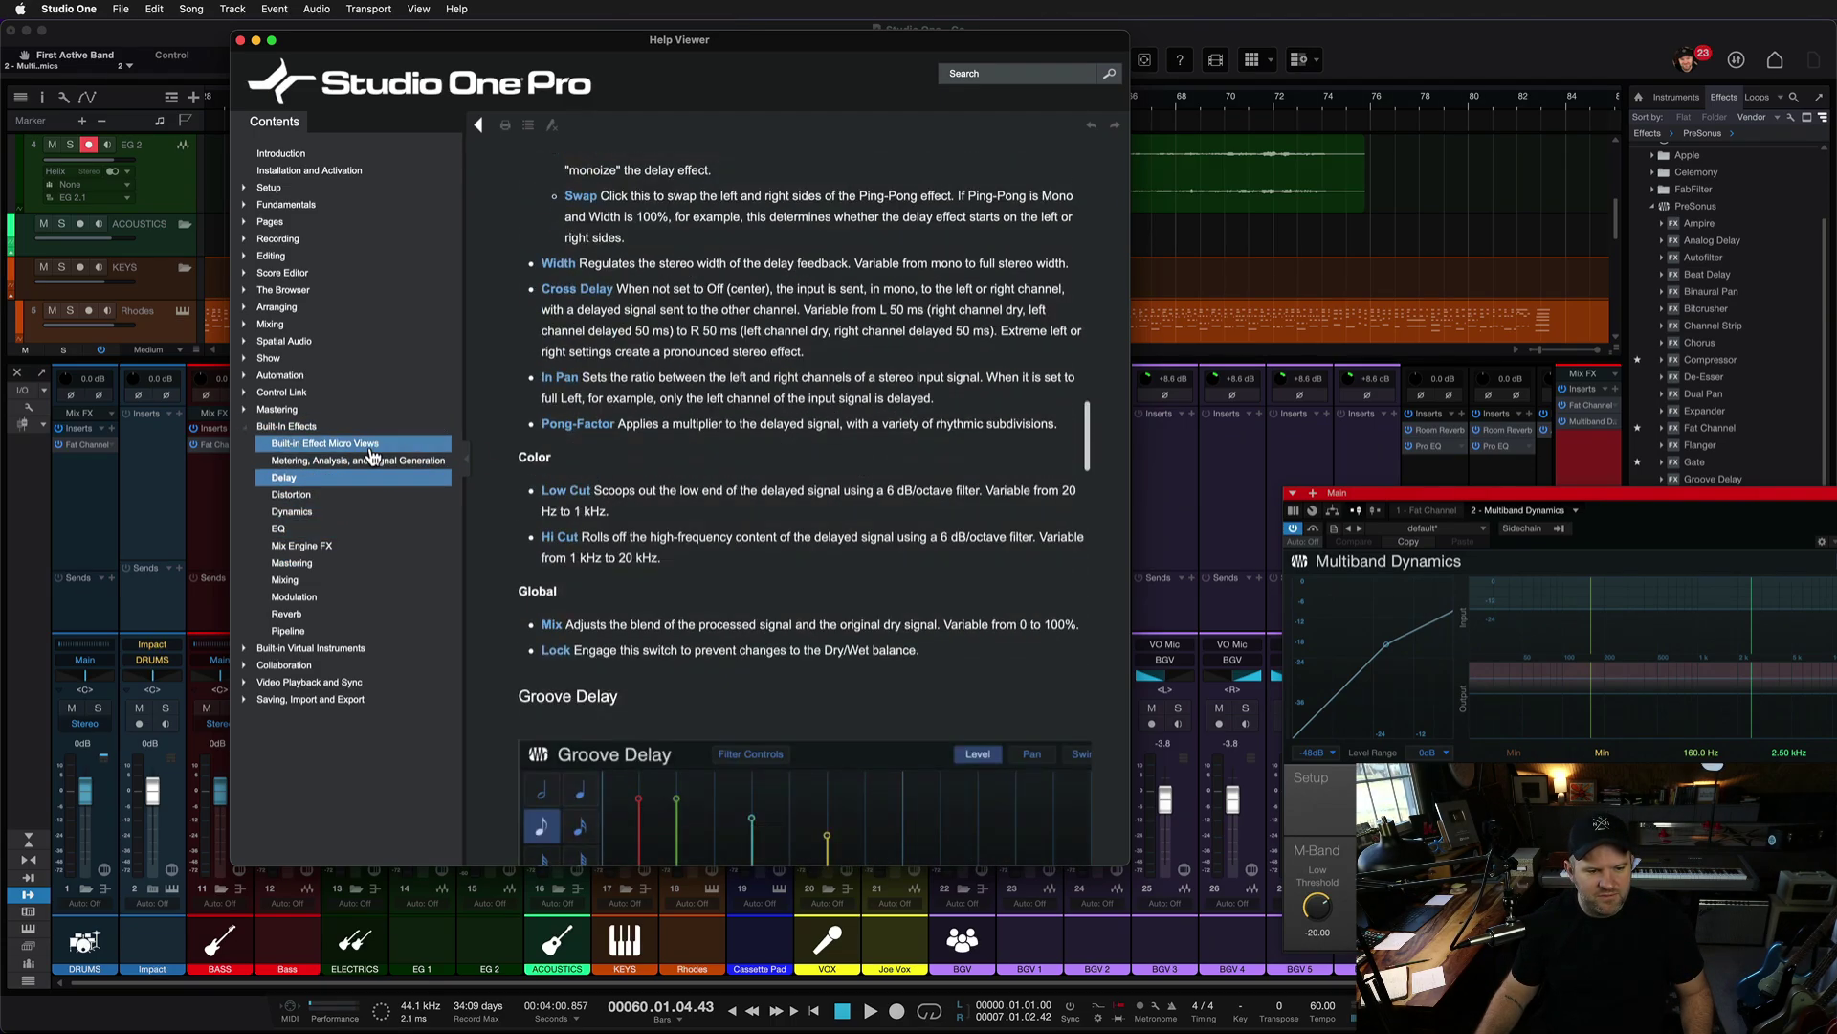
{"action": "left_click", "coordinate": [292, 493]}
{"action": "scroll", "coordinate": [682, 409], "scroll_direction": "down", "scroll_amount": 5}
{"action": "scroll", "coordinate": [679, 410], "scroll_direction": "up", "scroll_amount": 5}
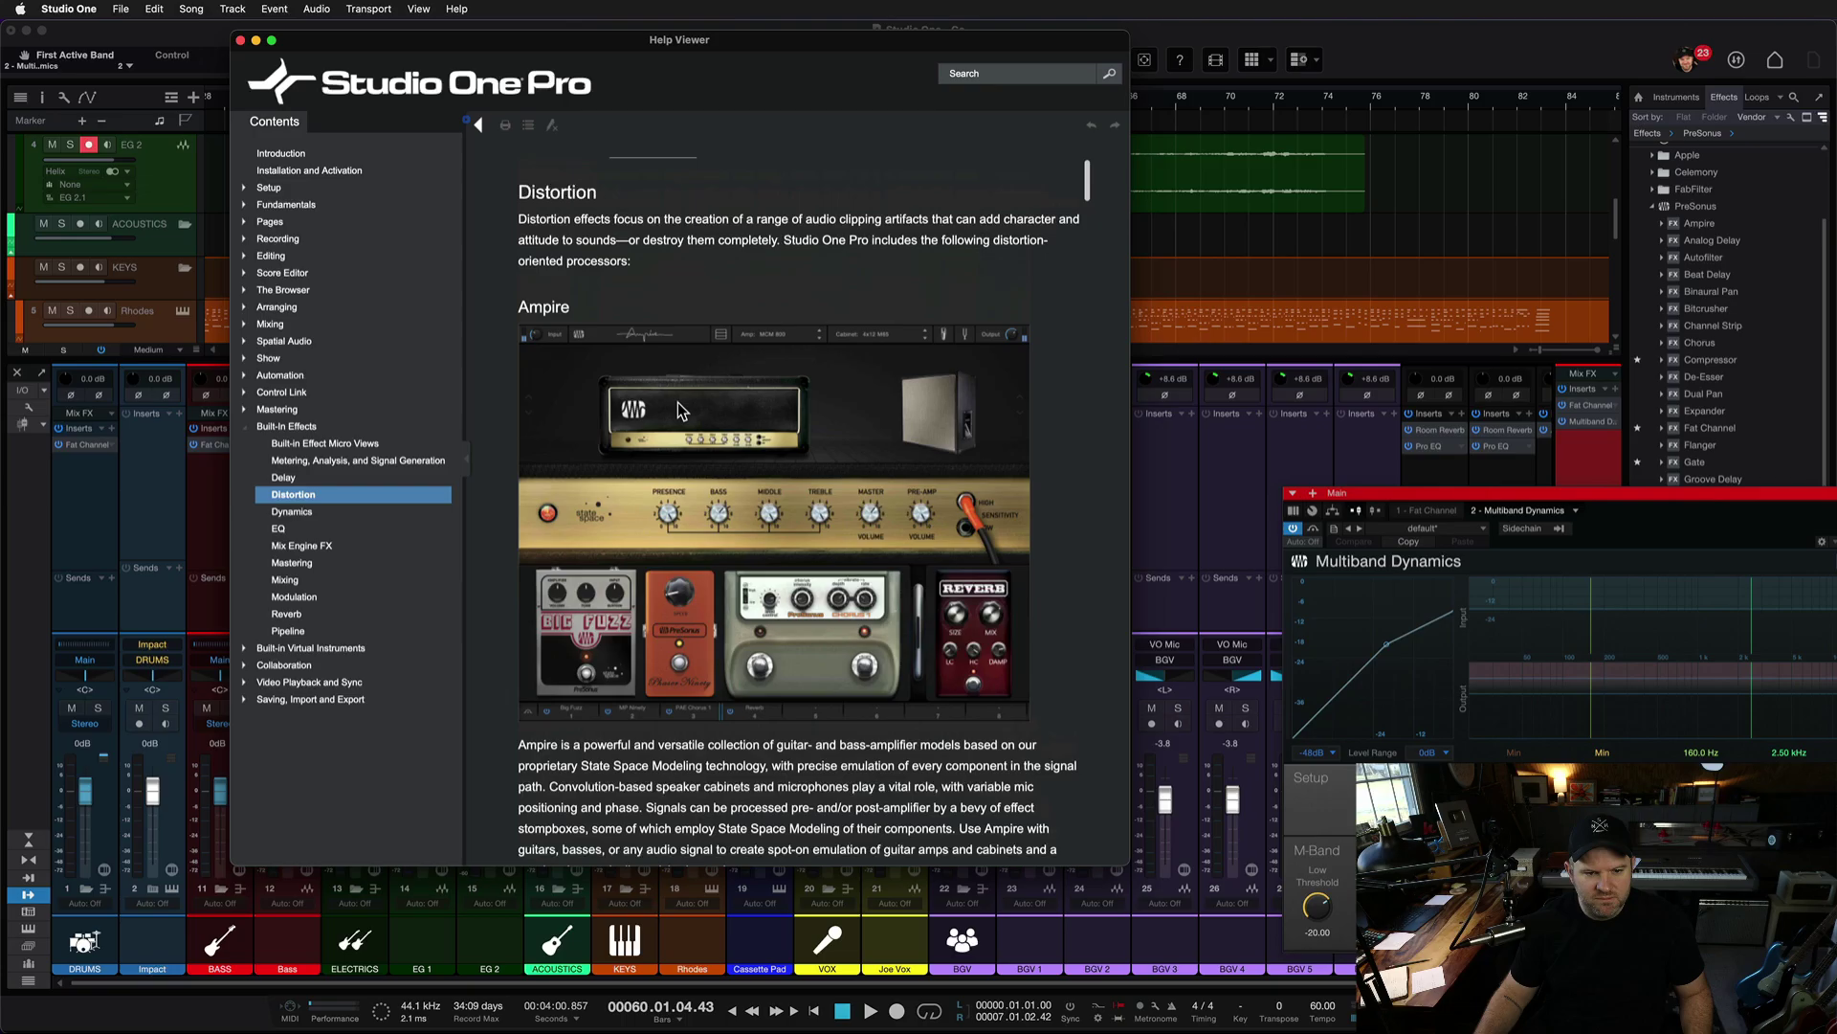
{"action": "scroll", "coordinate": [675, 405], "scroll_direction": "down", "scroll_amount": 10}
{"action": "scroll", "coordinate": [676, 405], "scroll_direction": "down", "scroll_amount": 10}
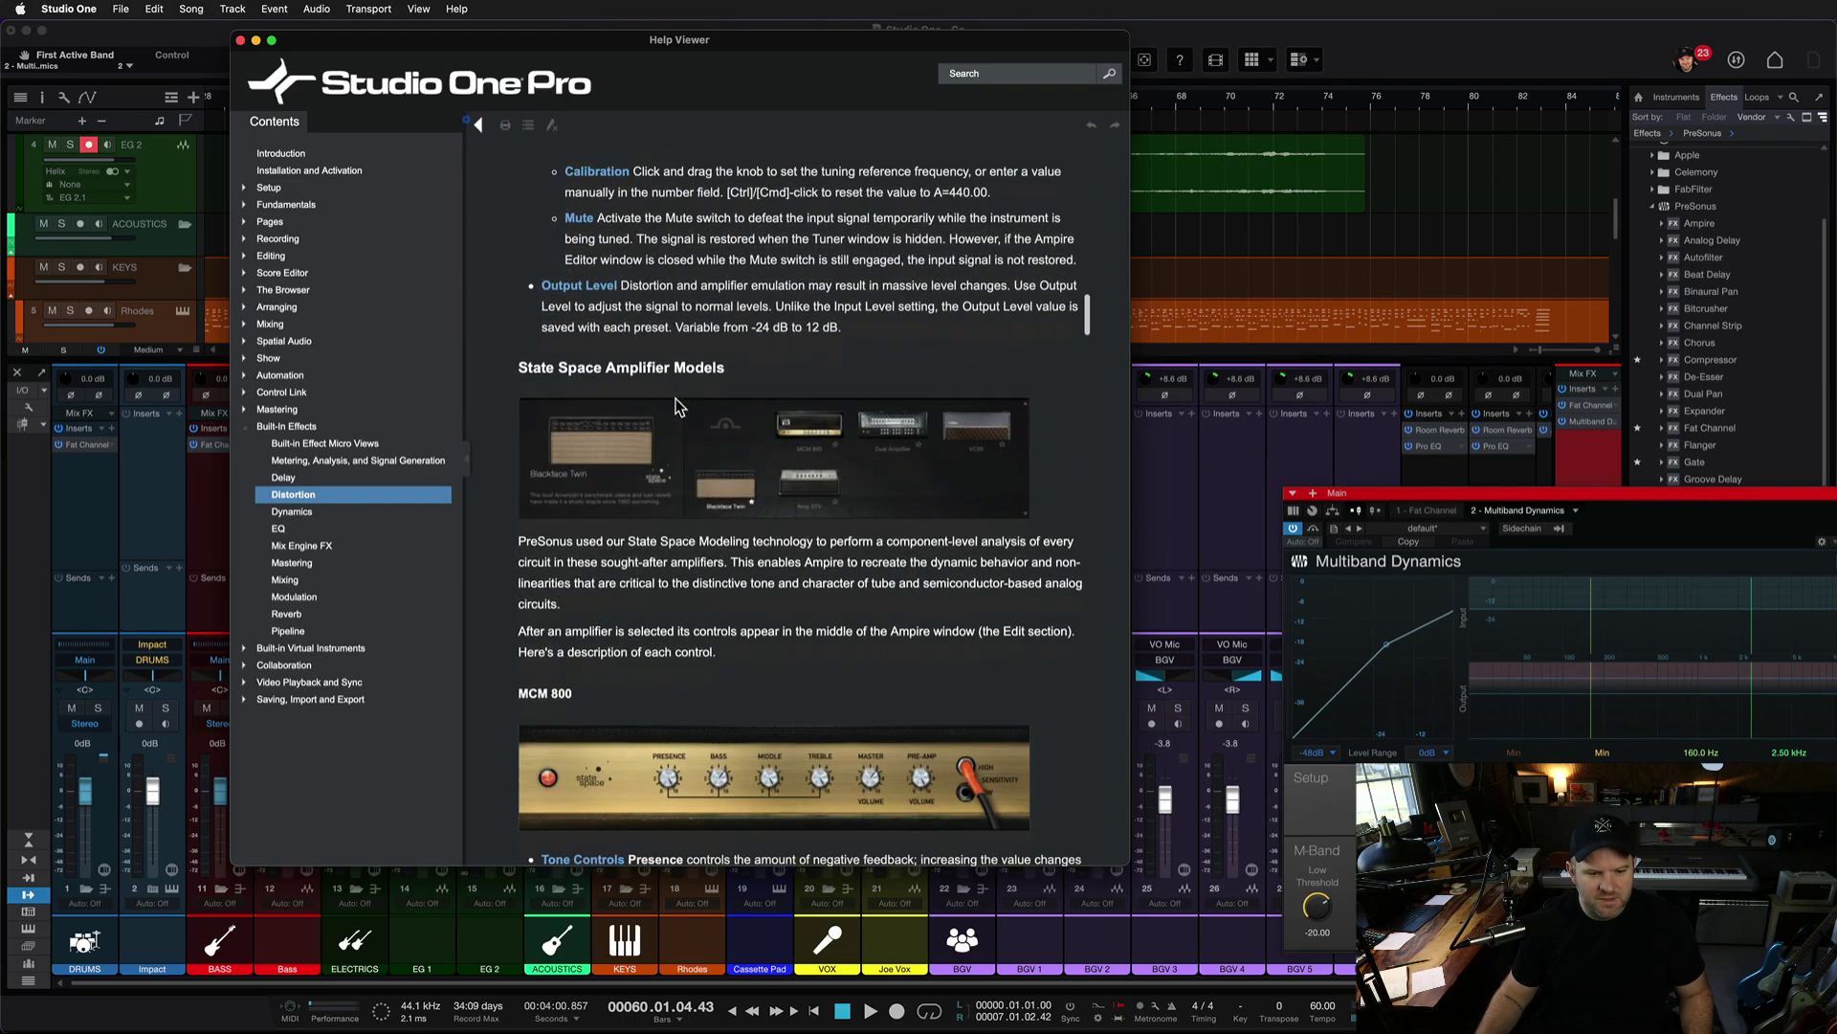
{"action": "scroll", "coordinate": [676, 407], "scroll_direction": "down", "scroll_amount": 15}
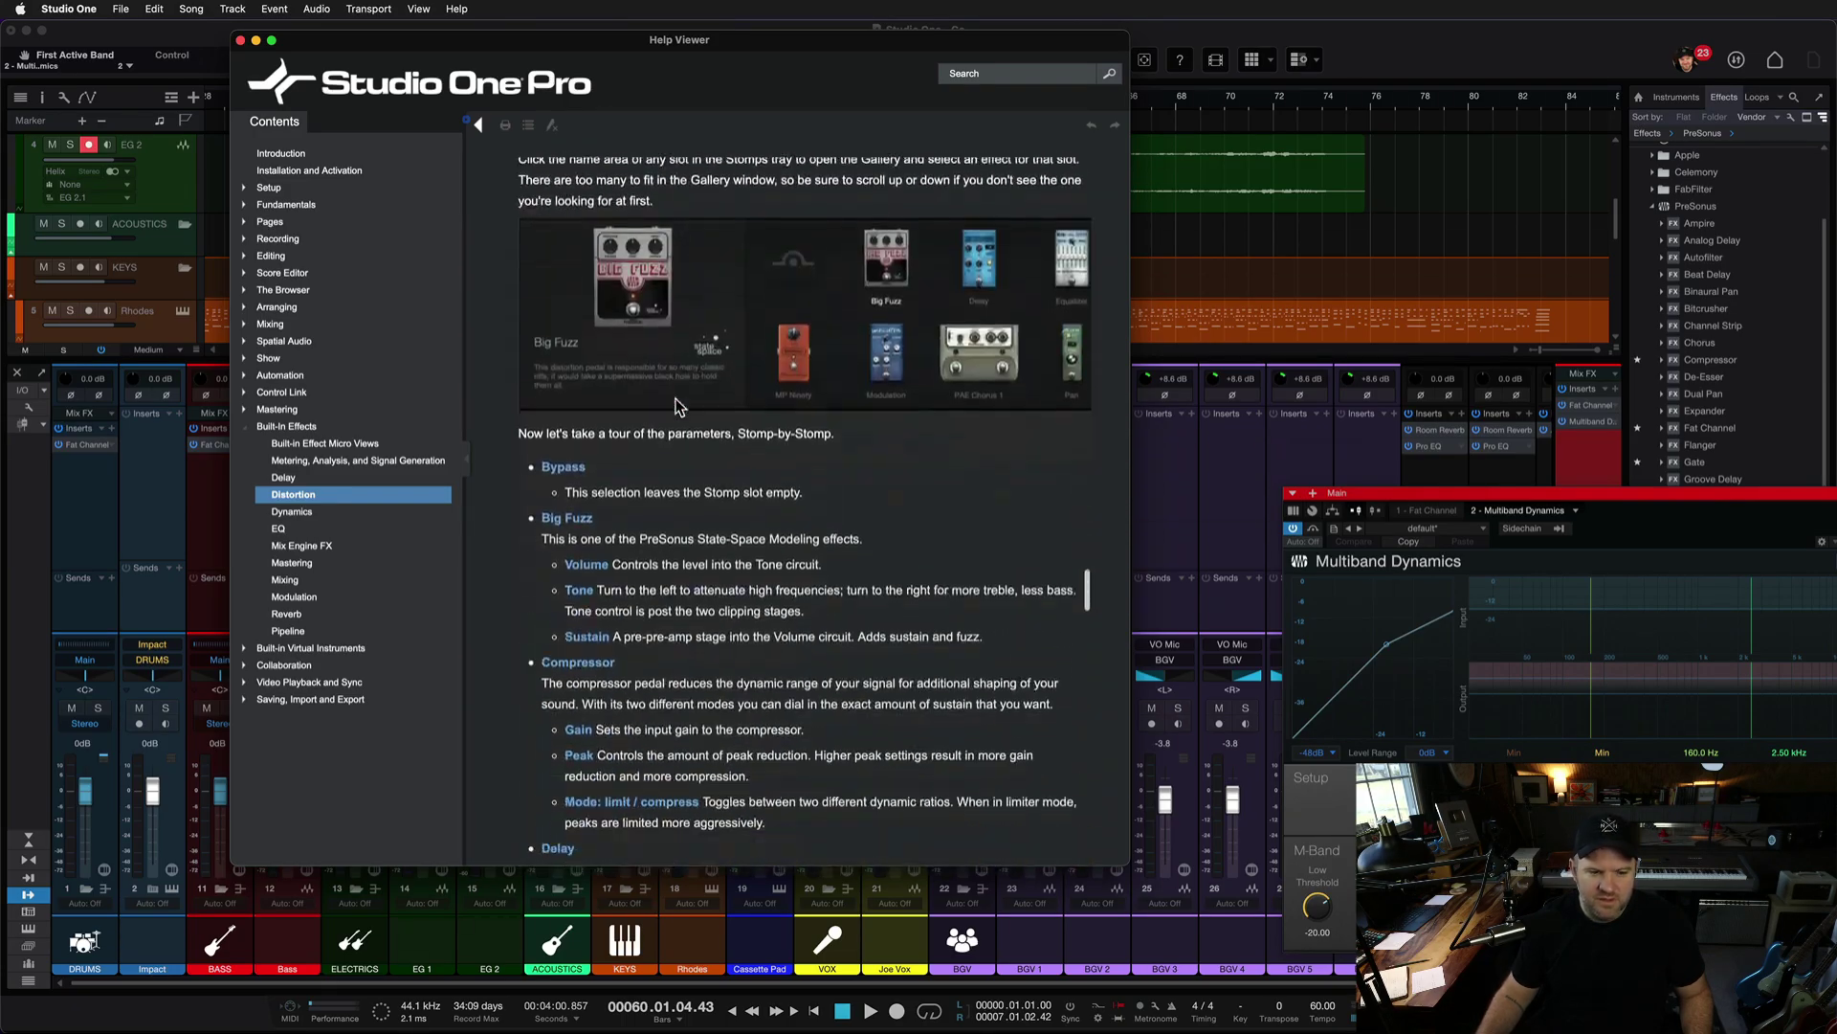
{"action": "scroll", "coordinate": [676, 405], "scroll_direction": "down", "scroll_amount": 15}
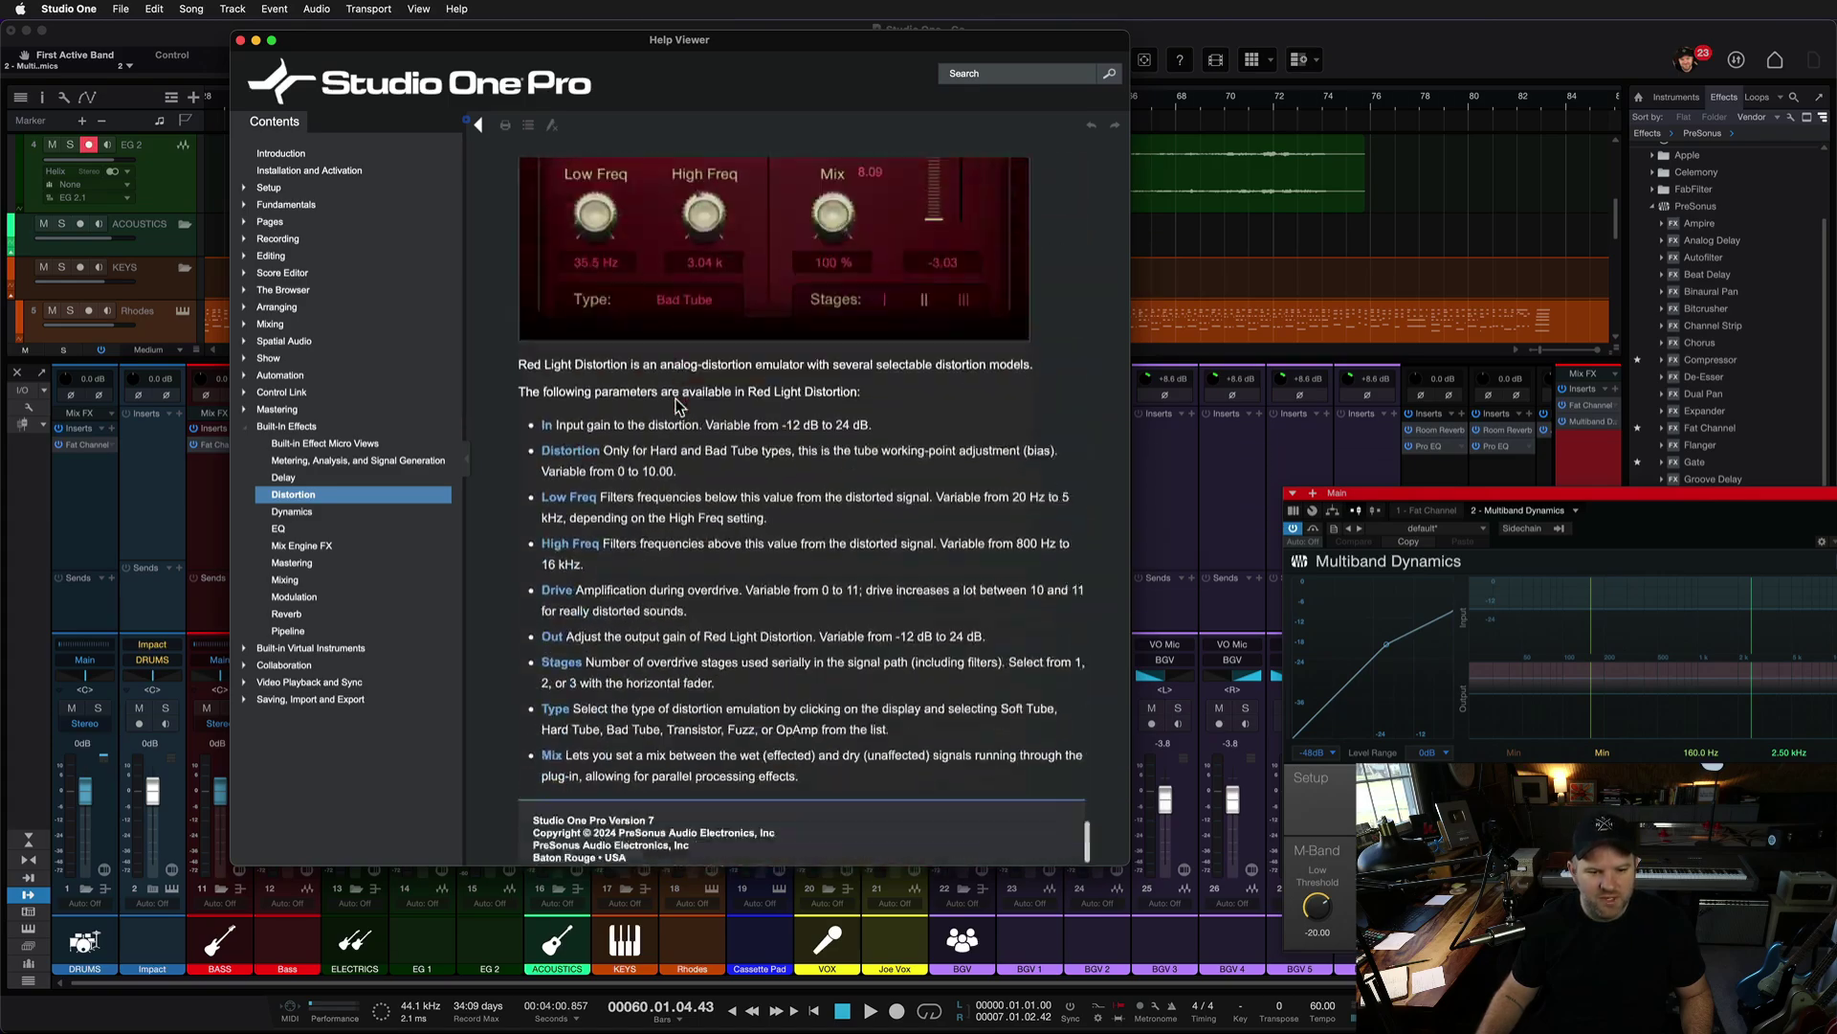
{"action": "scroll", "coordinate": [676, 398], "scroll_direction": "up", "scroll_amount": 3}
{"action": "scroll", "coordinate": [711, 467], "scroll_direction": "down", "scroll_amount": 2}
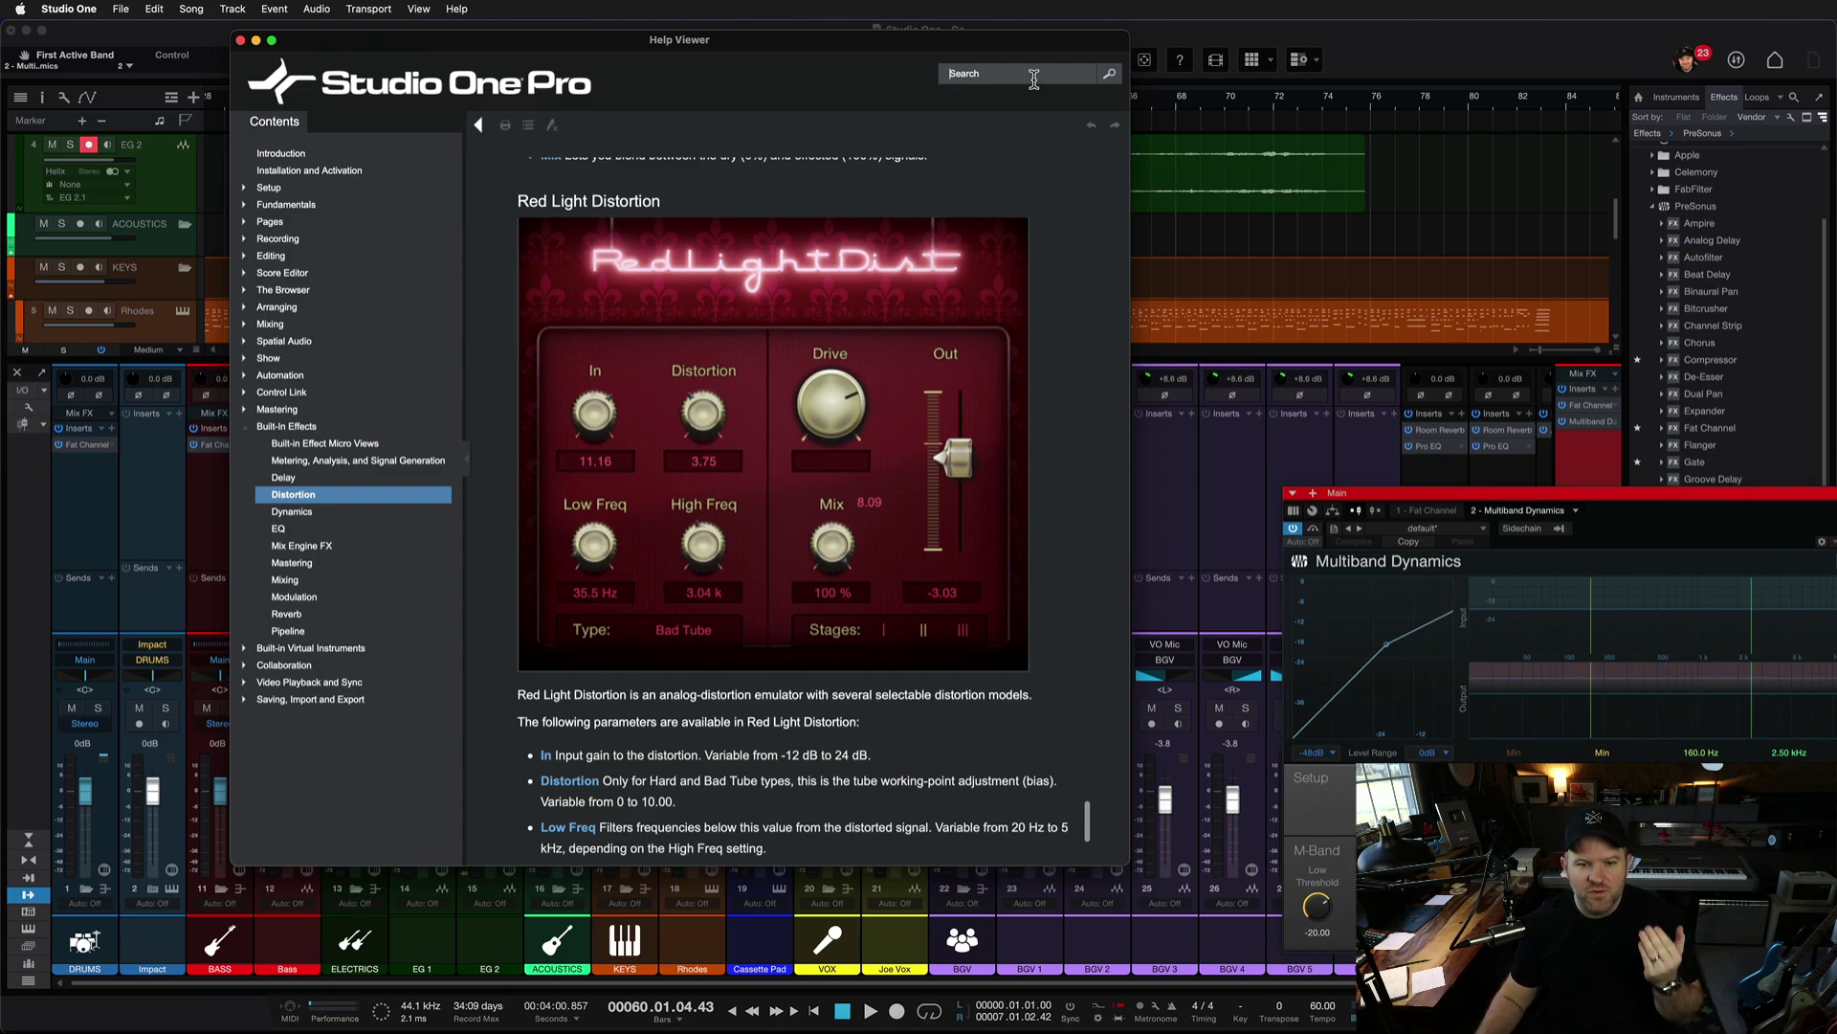
Step: Close the manual, show the Console with F3, and read Mixing > The Console via F1
{"action": "left_click", "coordinate": [241, 42]}
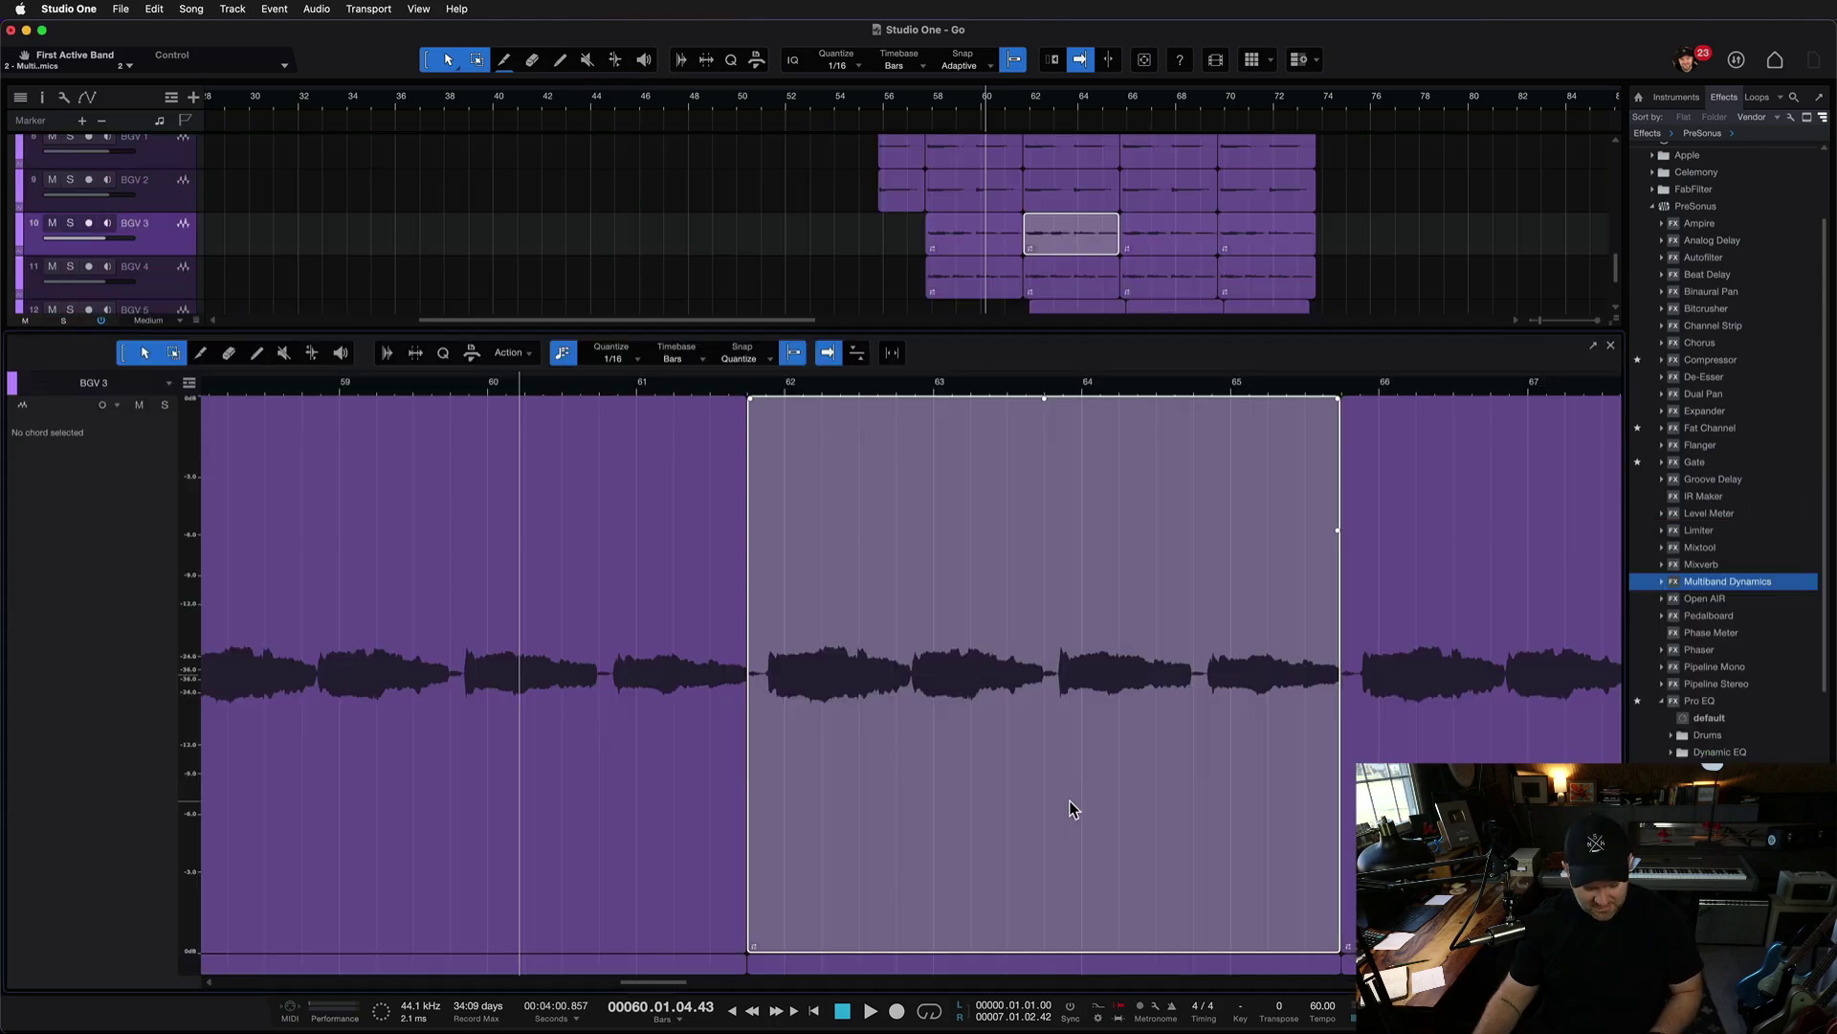
{"action": "key", "text": "F3"}
{"action": "key", "text": "F1"}
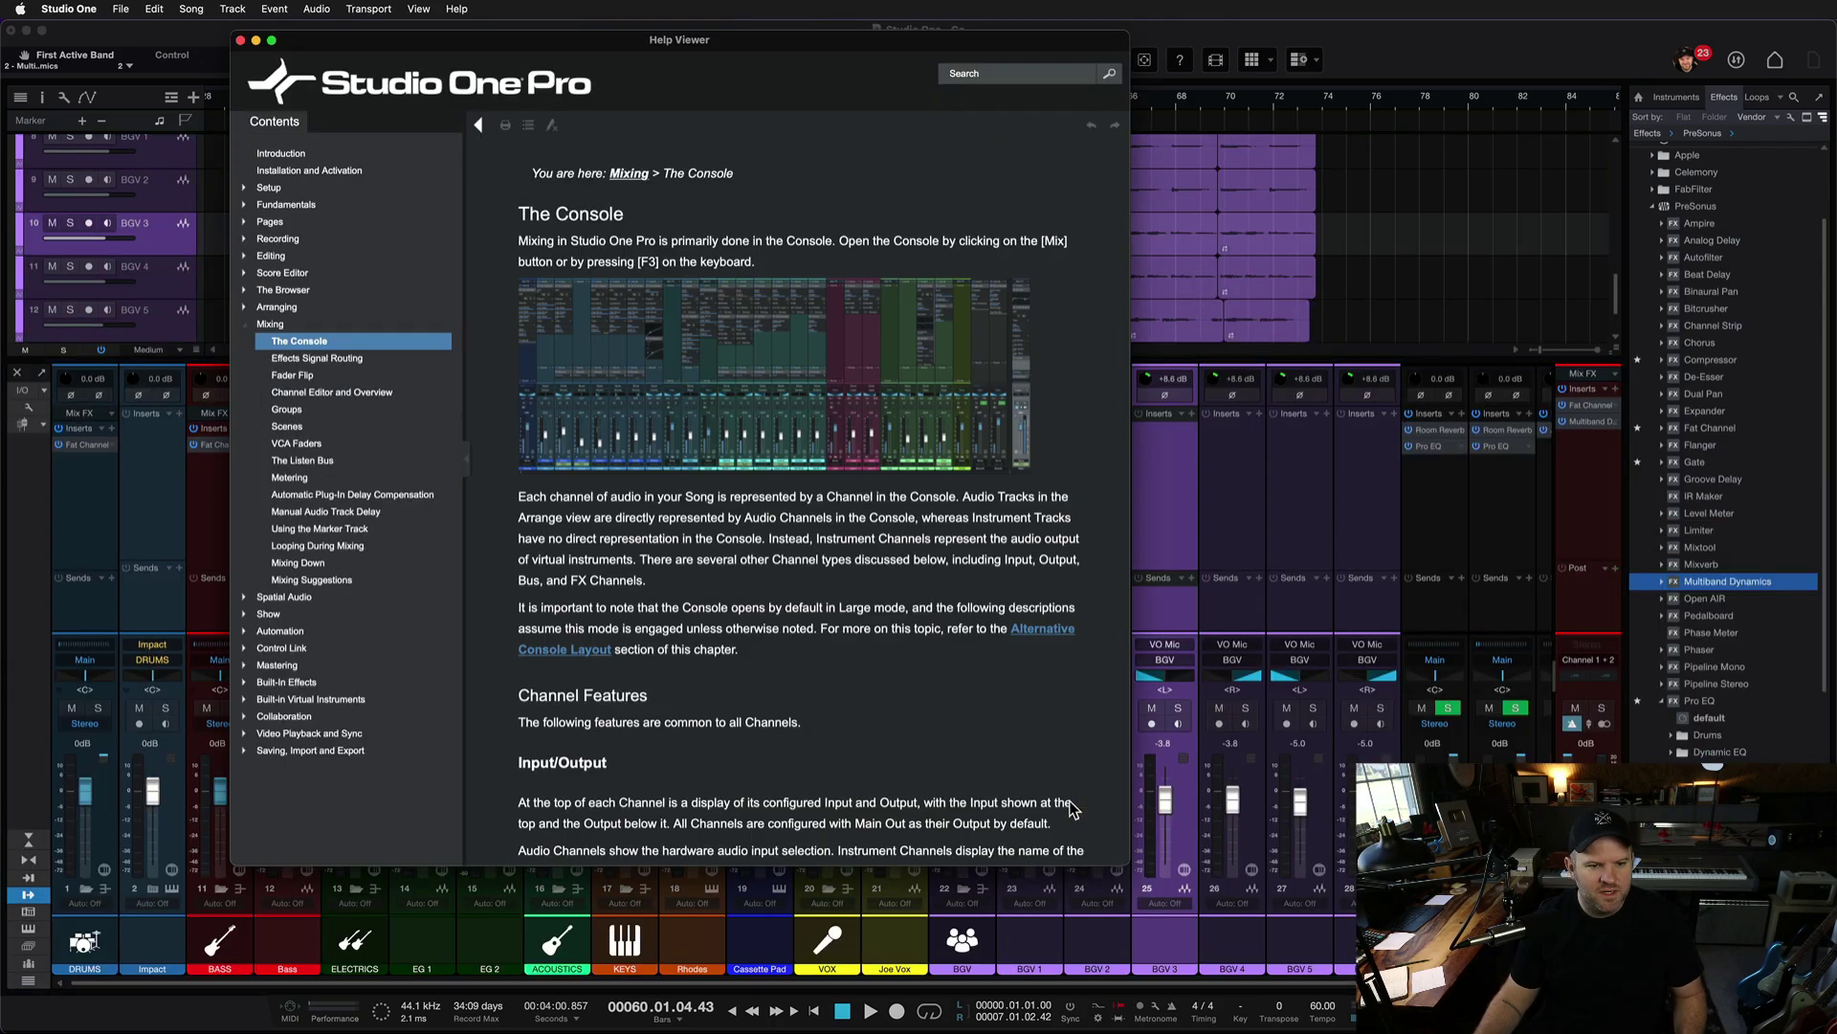
{"action": "scroll", "coordinate": [725, 341], "scroll_direction": "down", "scroll_amount": 15}
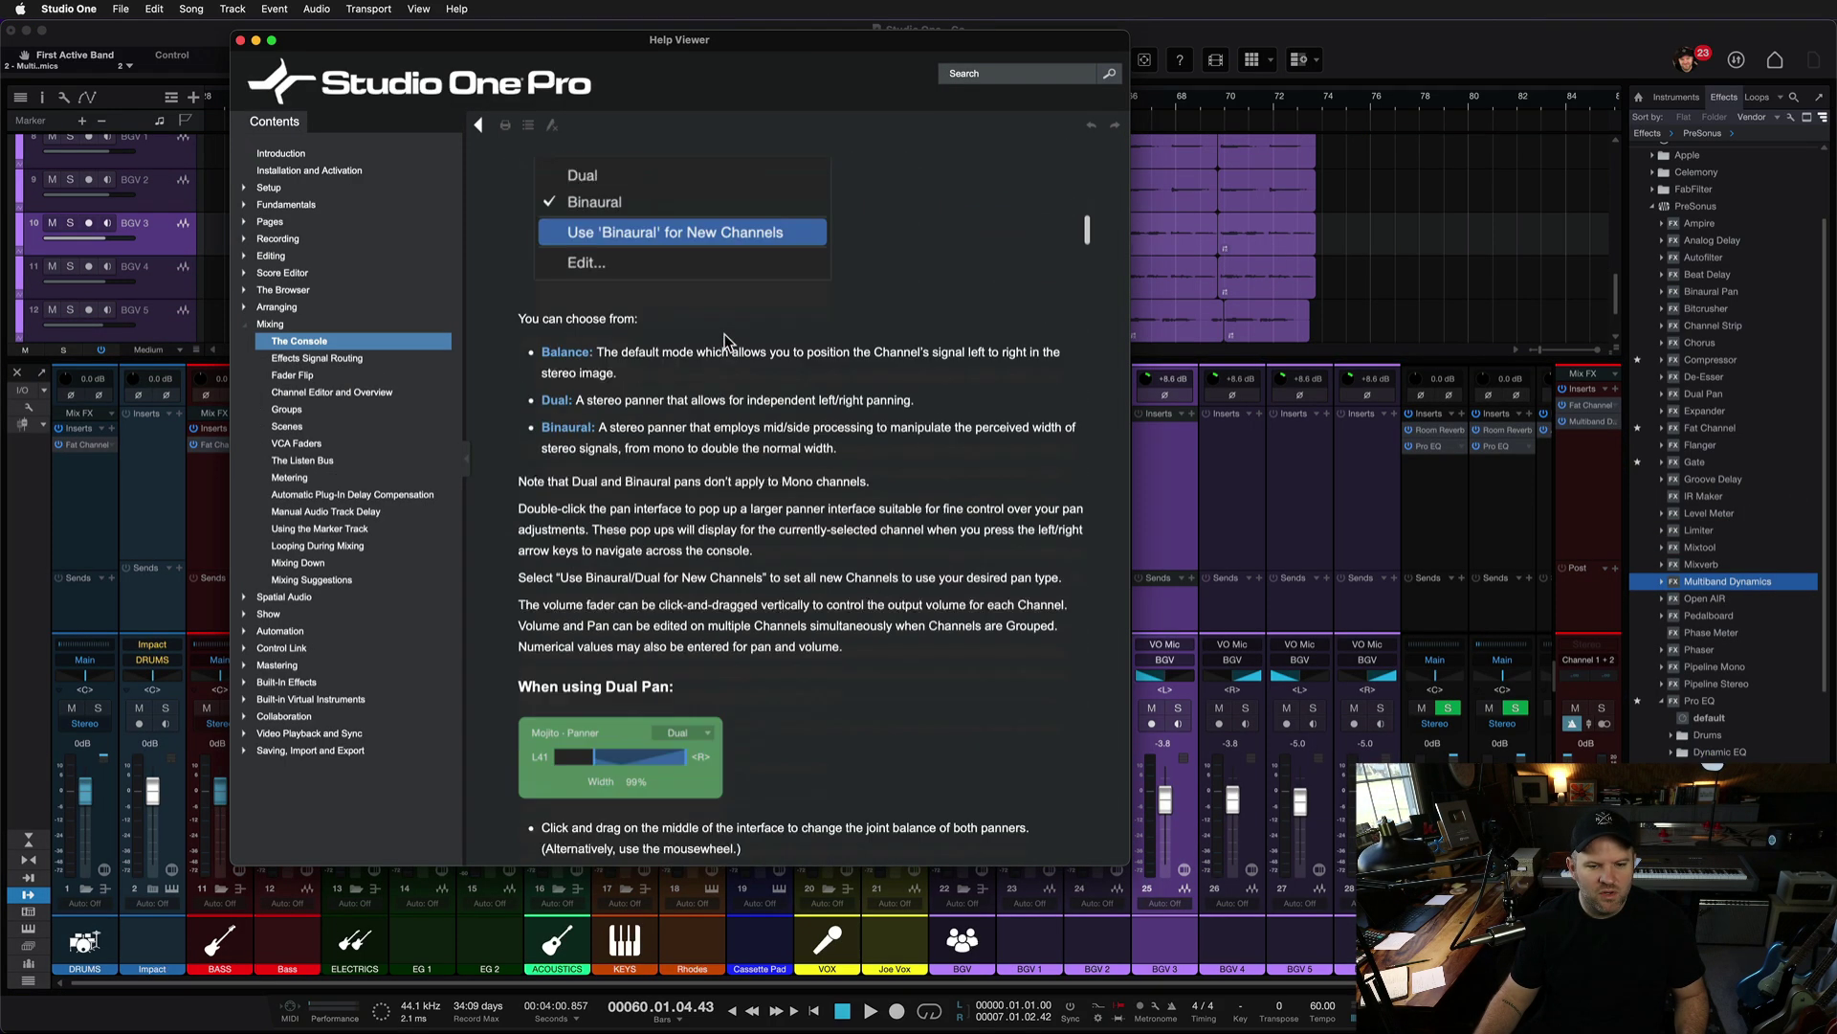
{"action": "scroll", "coordinate": [724, 341], "scroll_direction": "up", "scroll_amount": 15}
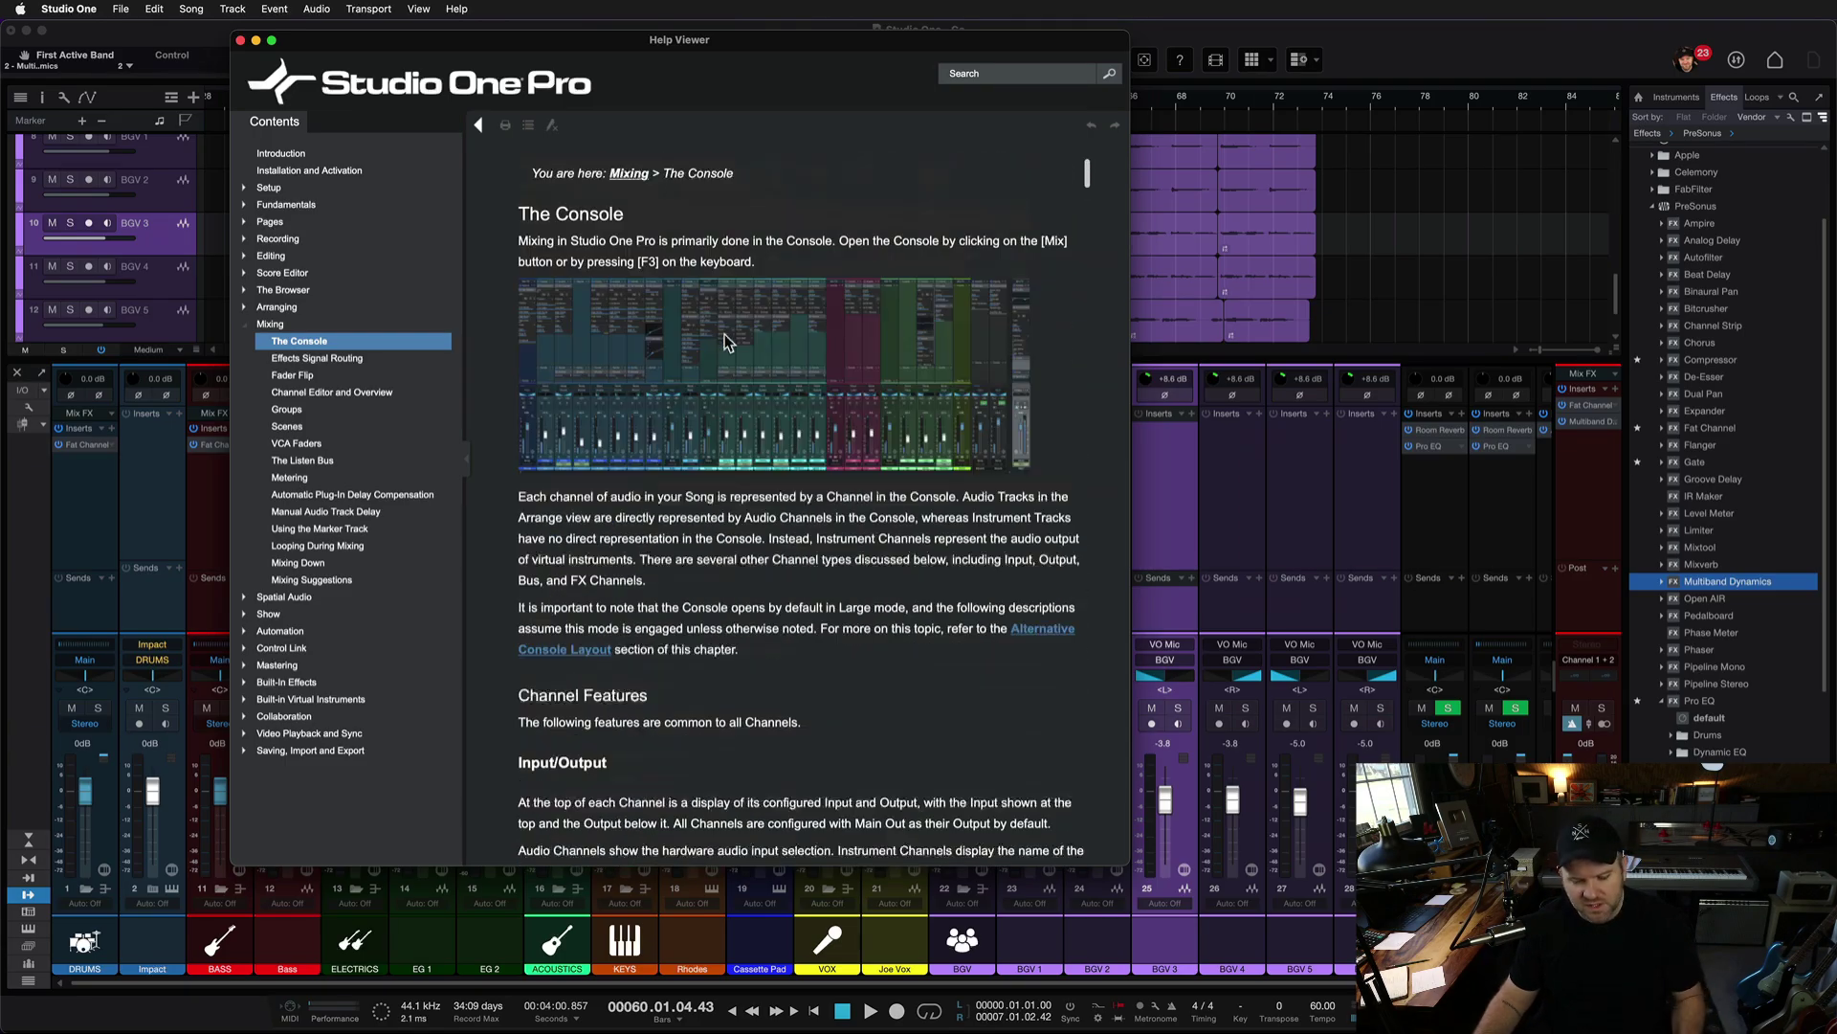
{"action": "scroll", "coordinate": [635, 257], "scroll_direction": "down", "scroll_amount": 15}
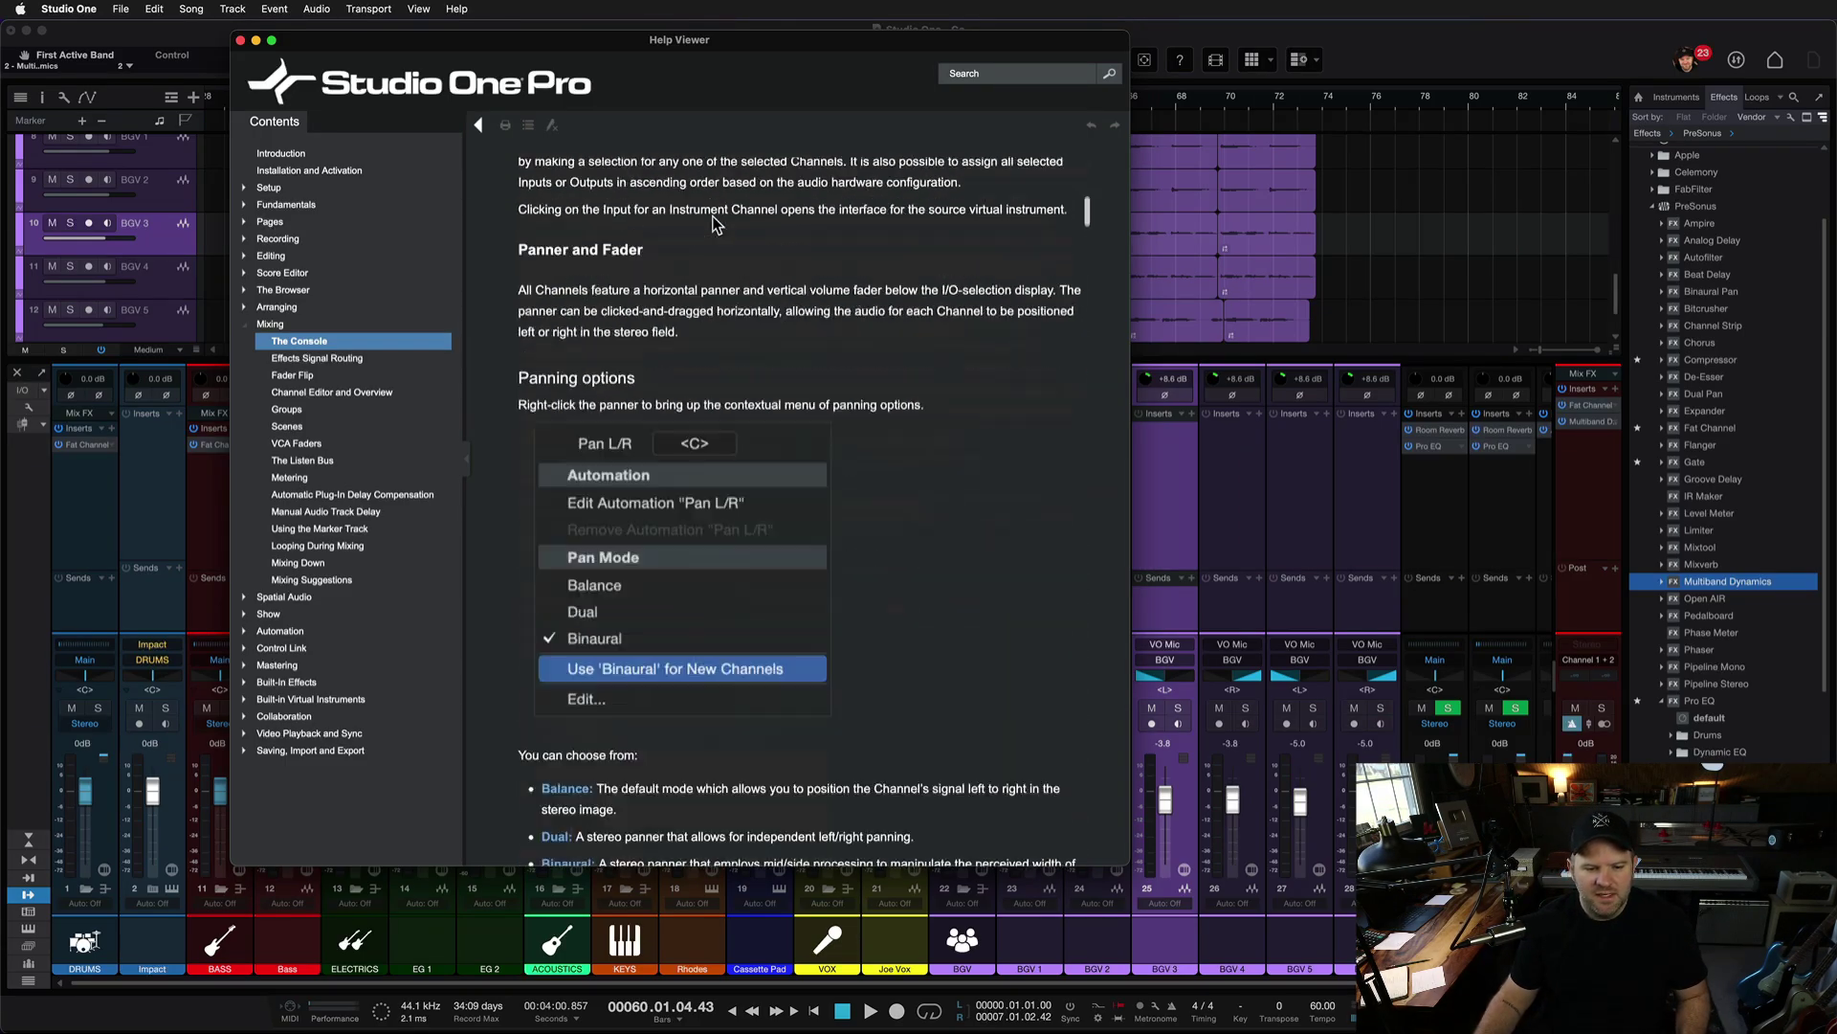
{"action": "scroll", "coordinate": [713, 217], "scroll_direction": "up", "scroll_amount": 10}
{"action": "scroll", "coordinate": [713, 216], "scroll_direction": "down", "scroll_amount": 8}
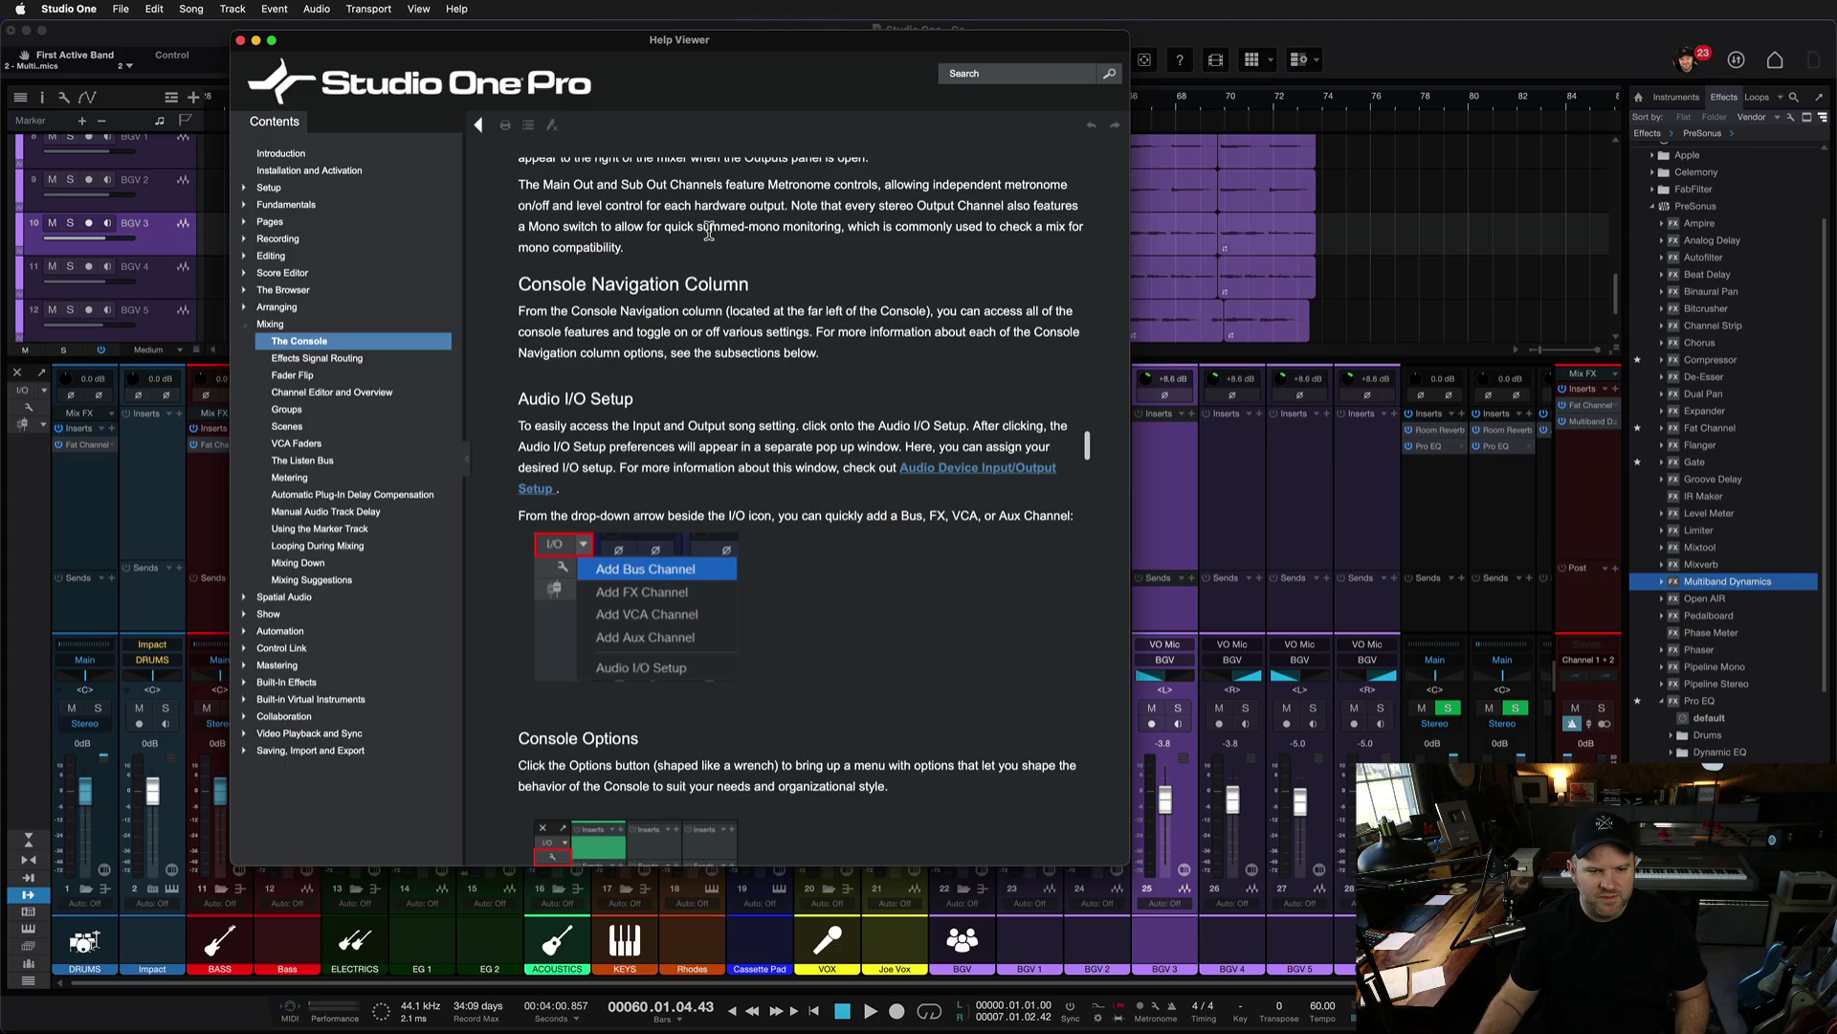
{"action": "scroll", "coordinate": [703, 335], "scroll_direction": "up", "scroll_amount": 12}
{"action": "scroll", "coordinate": [704, 335], "scroll_direction": "up", "scroll_amount": 15}
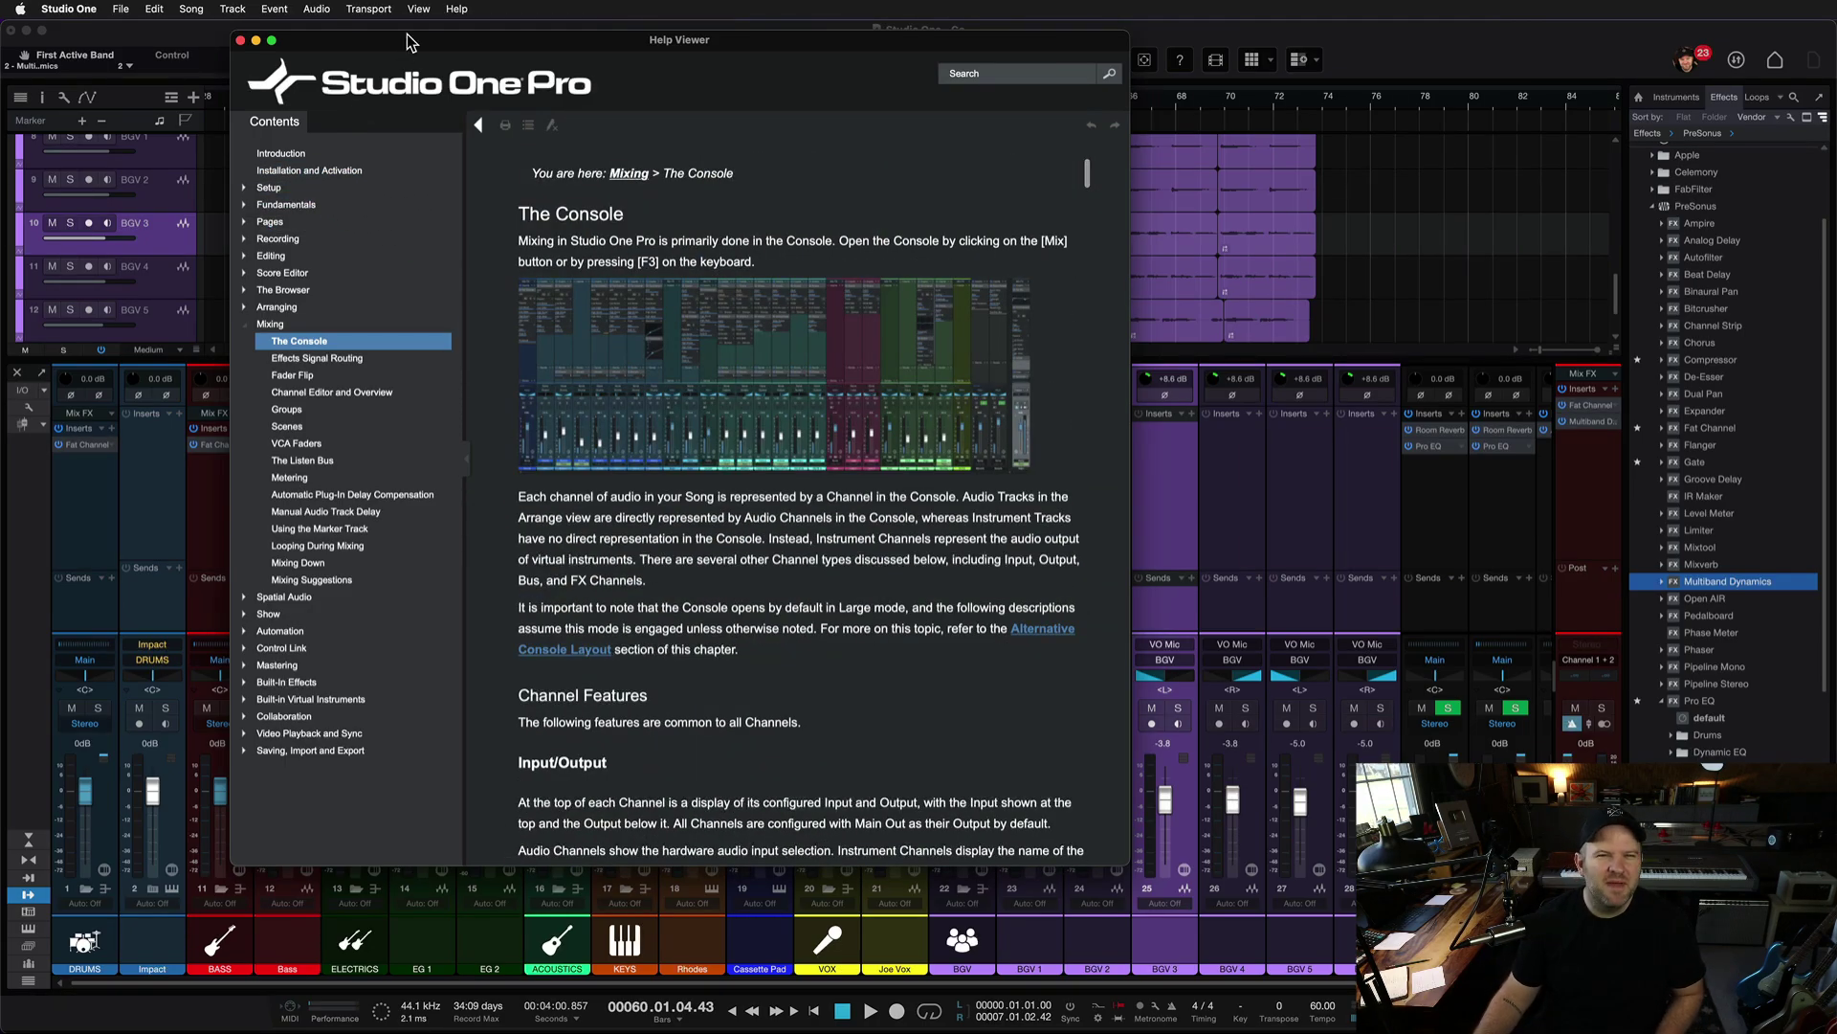
Step: Close the Help Viewer, cancelling the save prompt so the song Go stays open
{"action": "left_click_drag", "start_coordinate": [407, 42], "coordinate": [514, 64]}
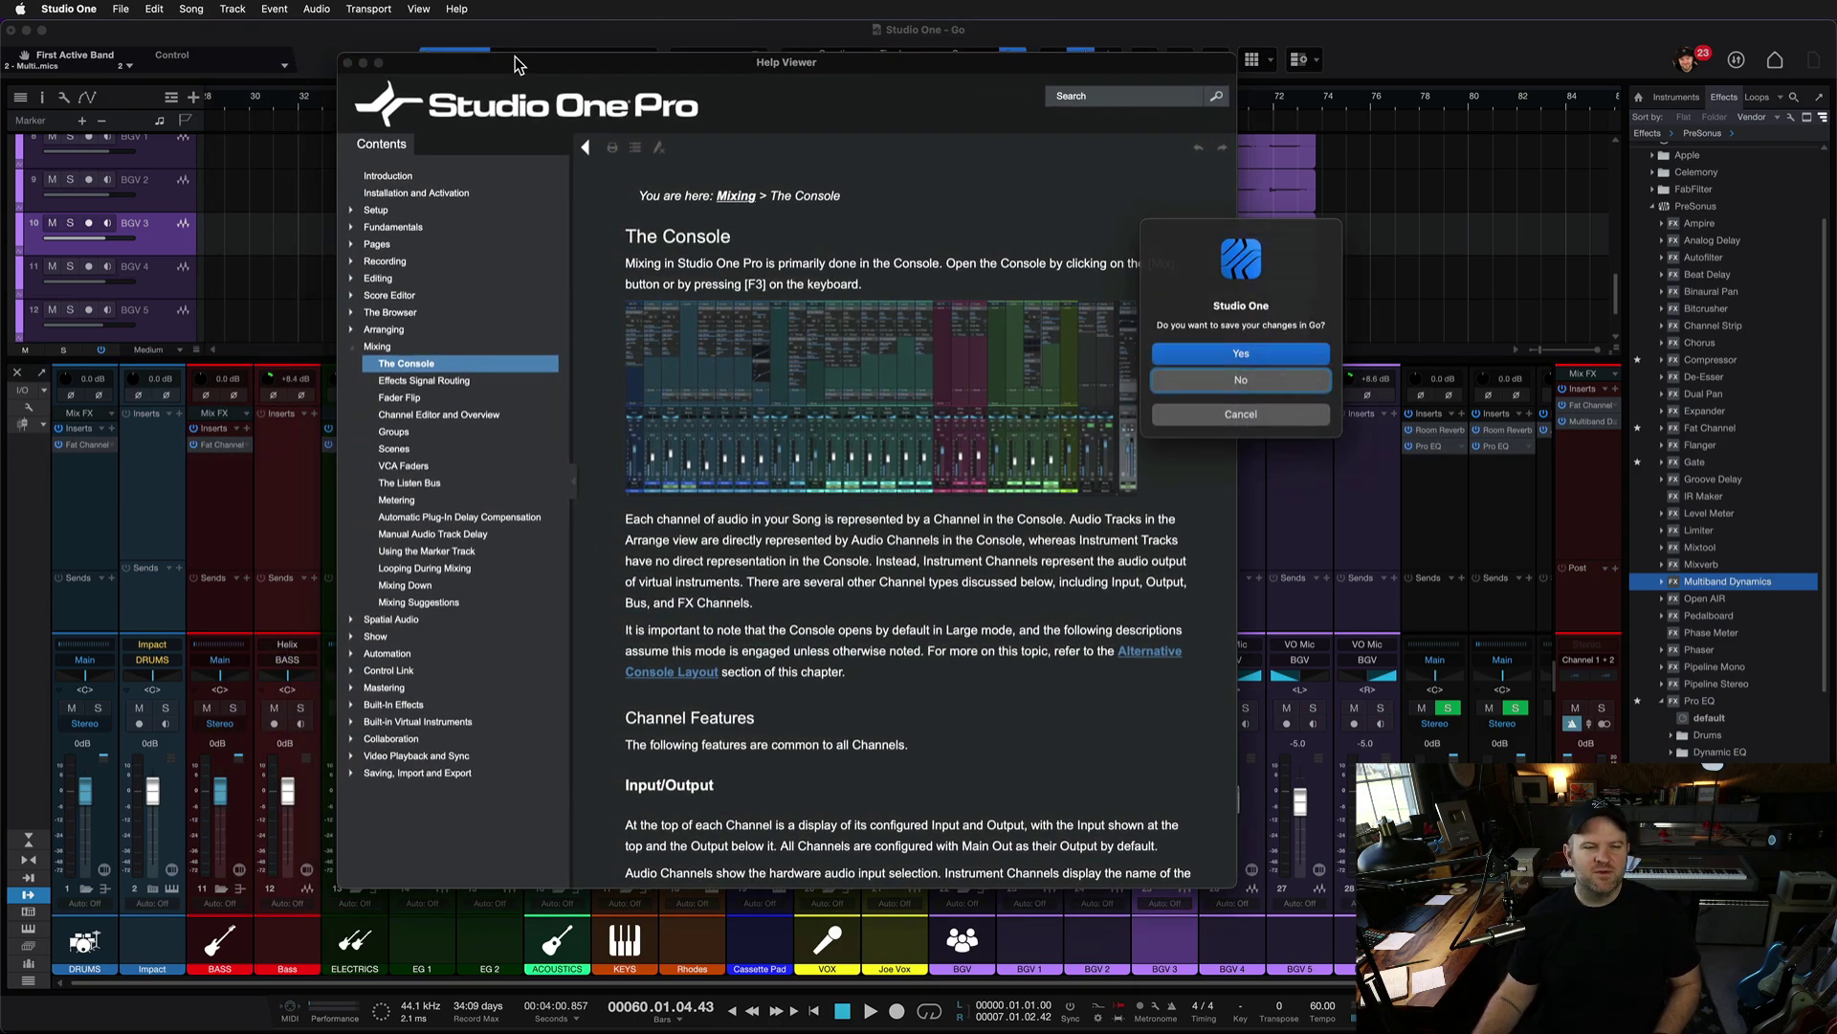
{"action": "key", "text": "super+w"}
{"action": "left_click", "coordinate": [1264, 414]}
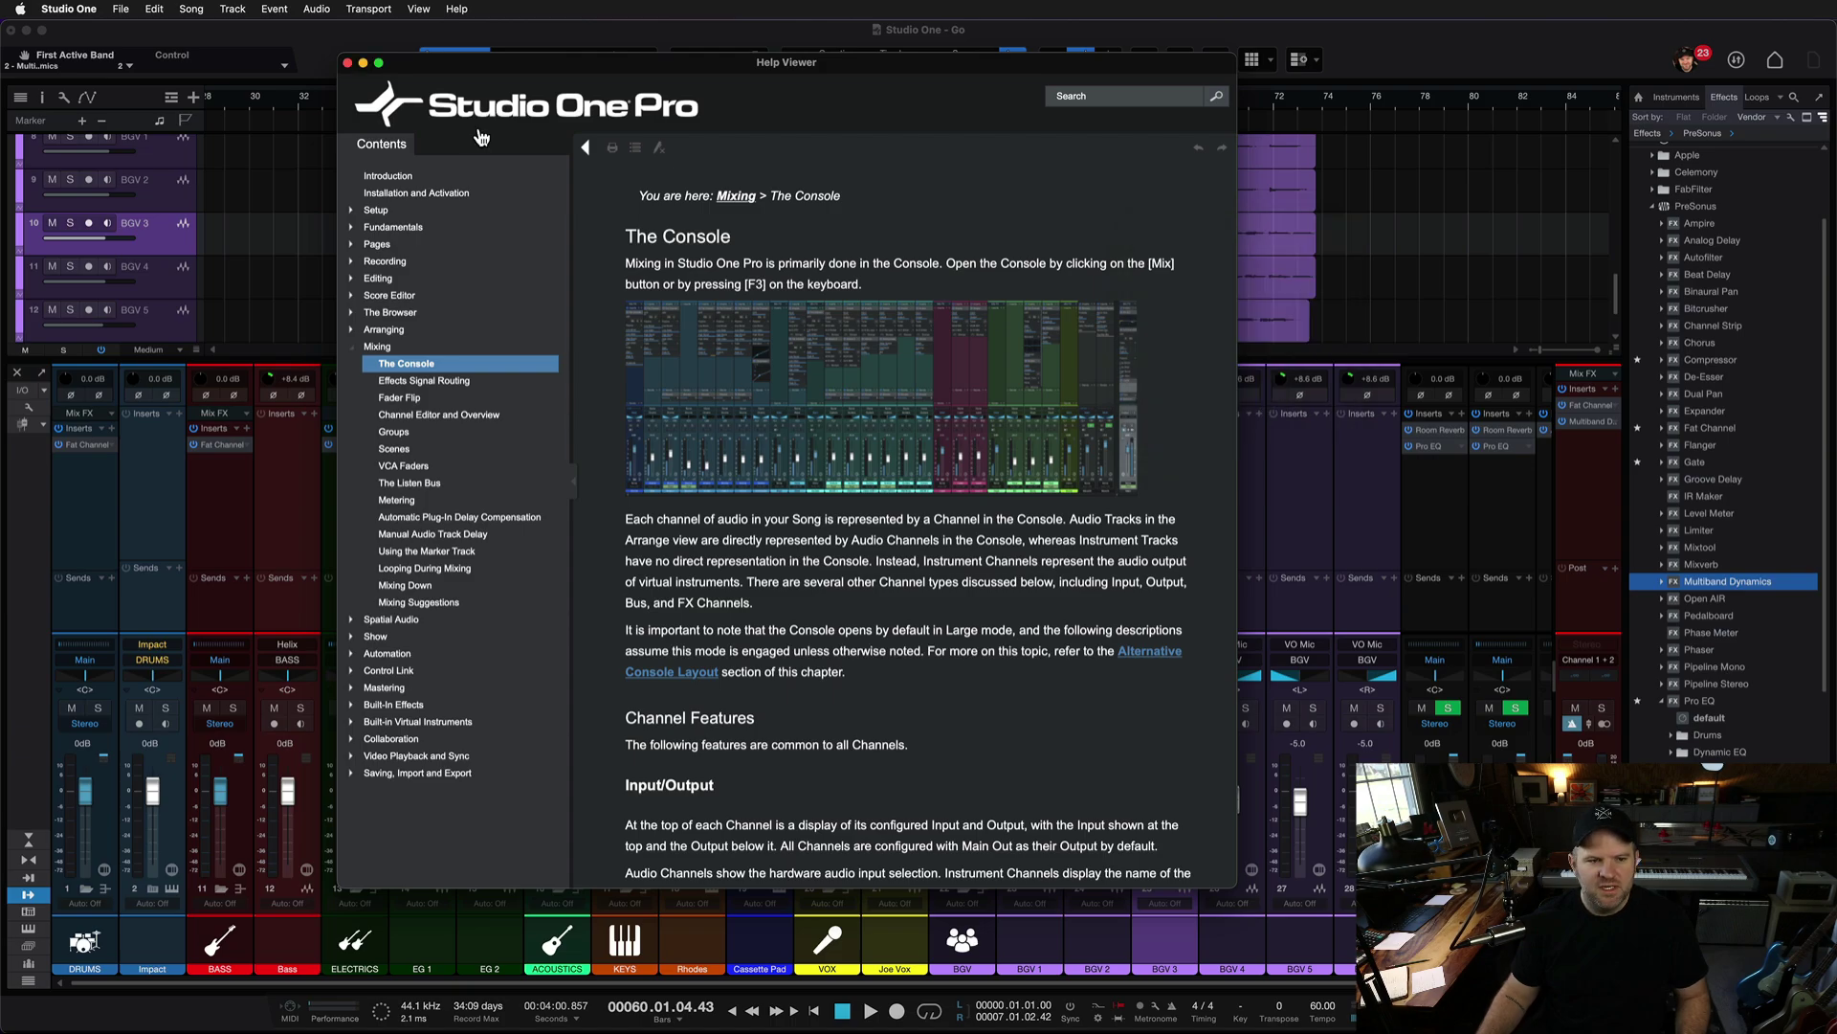
{"action": "left_click", "coordinate": [347, 63]}
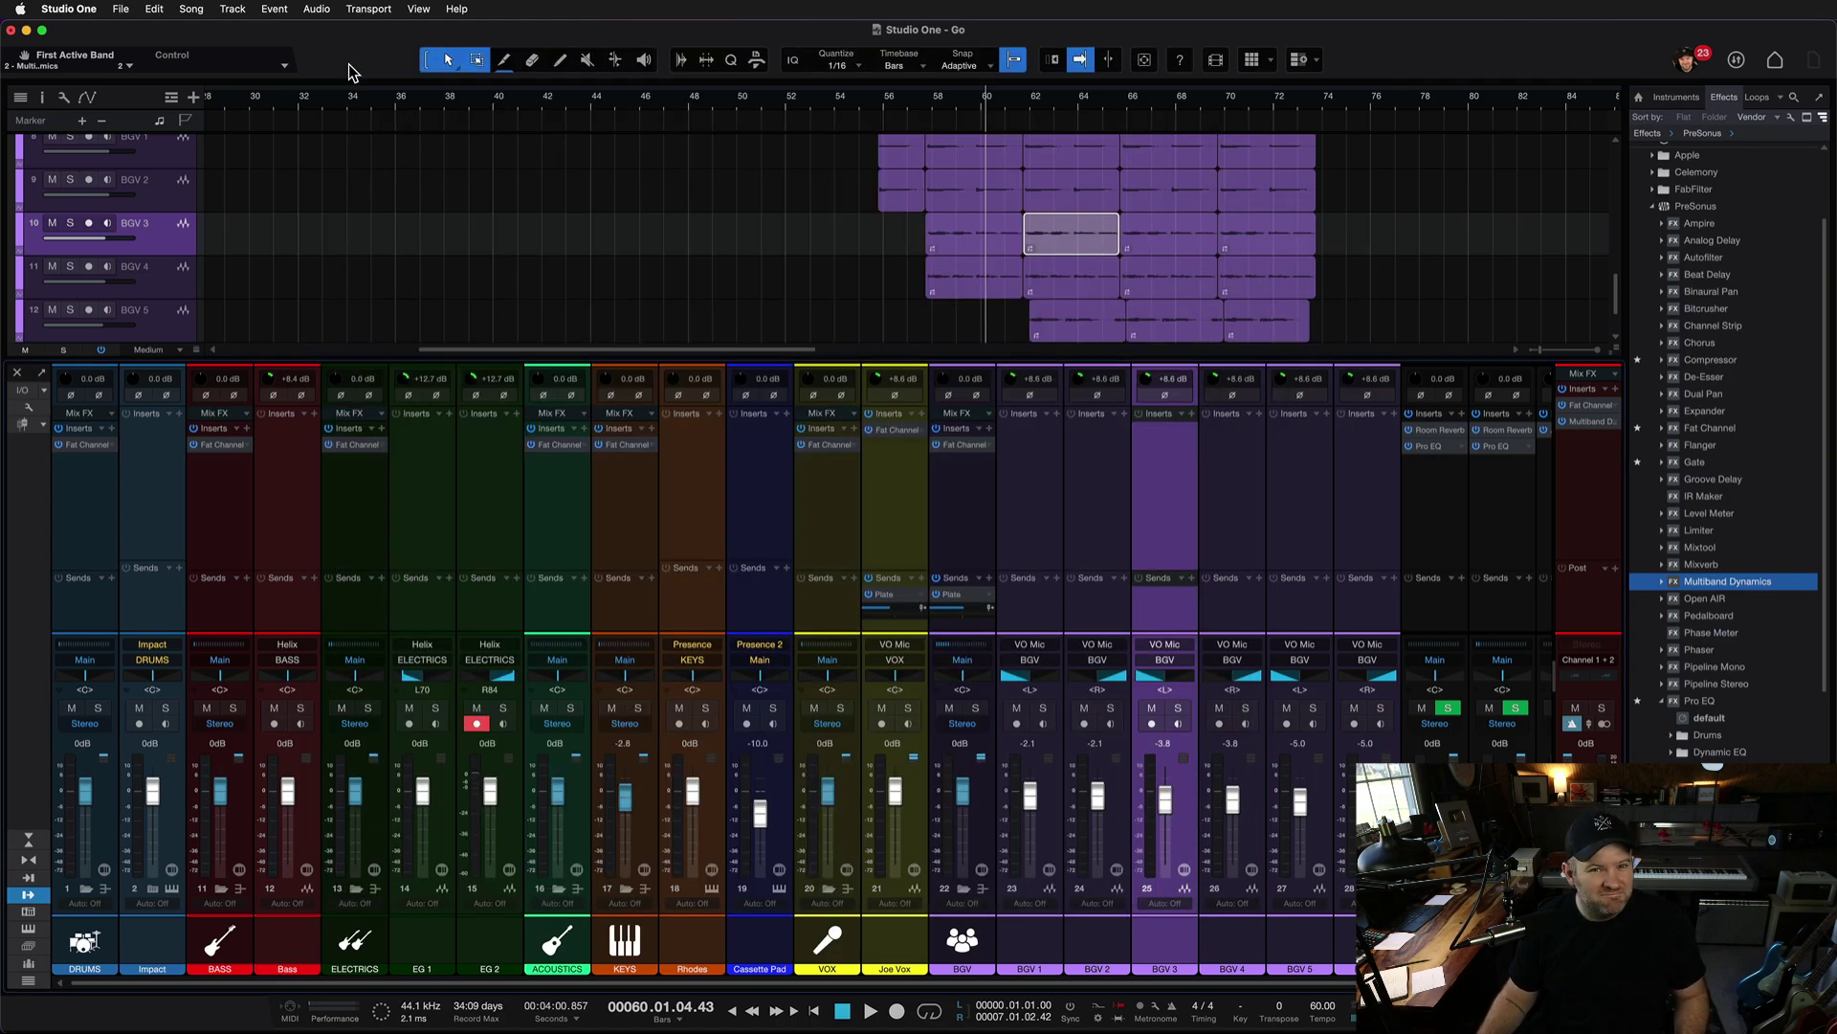